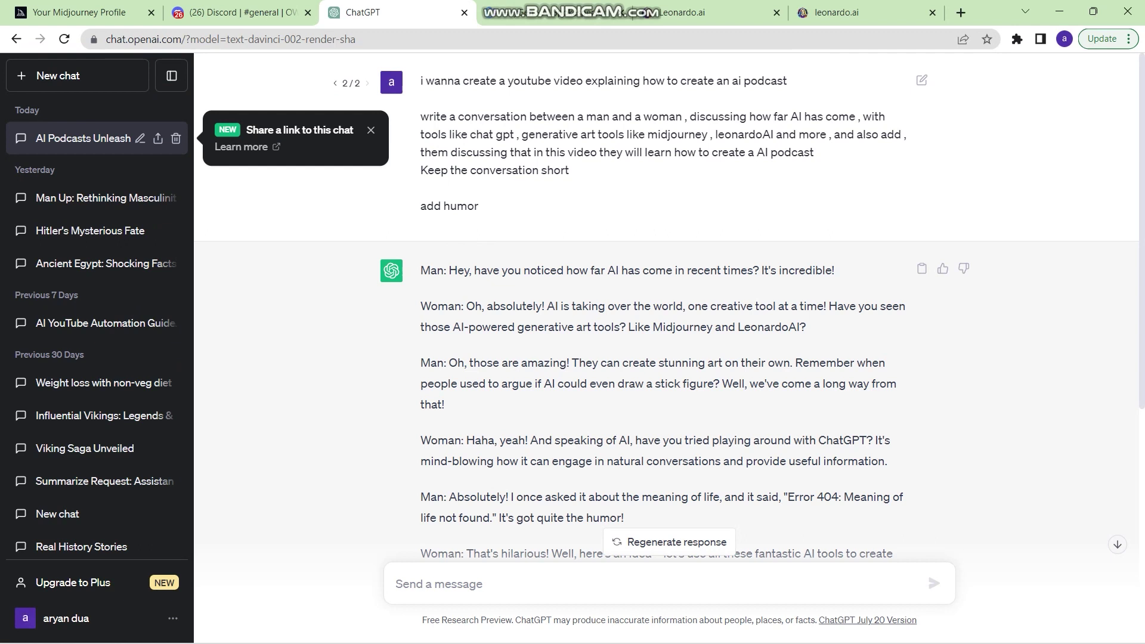
Review the man-and-woman podcast script in the ChatGPT conversation and open ElevenLabs Speech Synthesis in a new browser tab
{"action": "scroll", "coordinate": [666, 298], "scroll_direction": "down", "scroll_amount": 3}
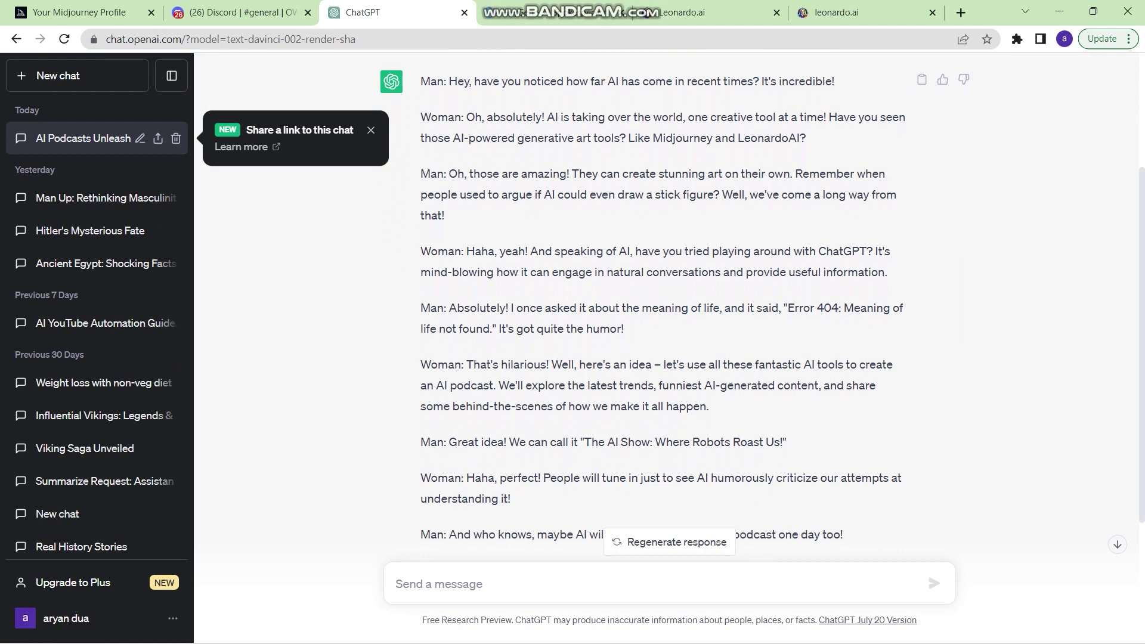
{"action": "scroll", "coordinate": [666, 298], "scroll_direction": "down", "scroll_amount": 1}
{"action": "scroll", "coordinate": [666, 298], "scroll_direction": "up", "scroll_amount": 4}
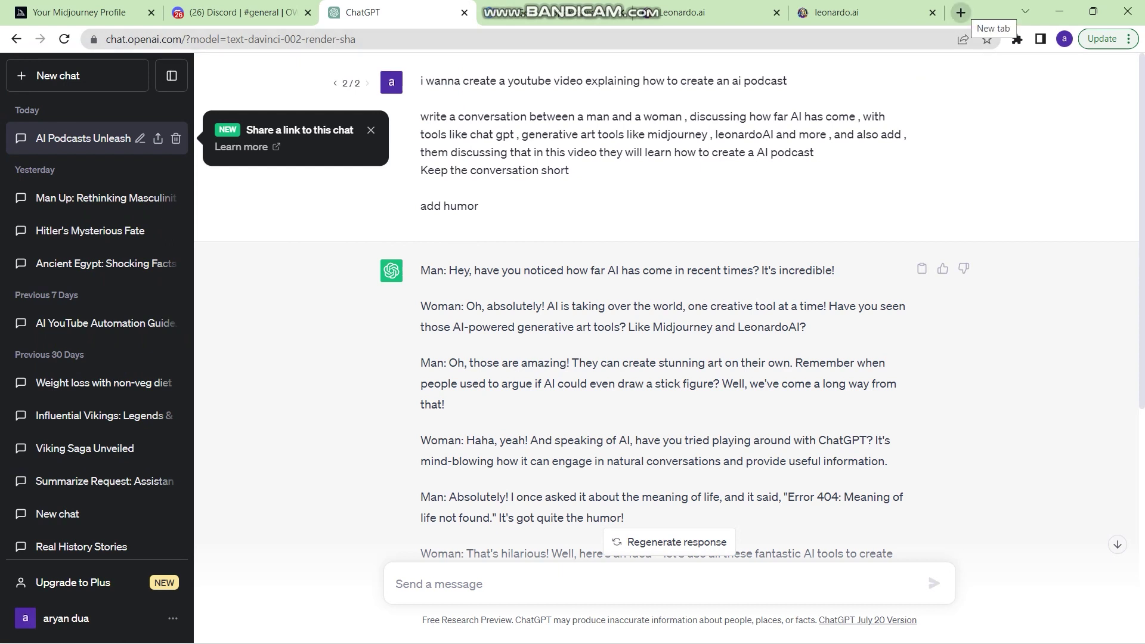
{"action": "left_click", "coordinate": [961, 13]}
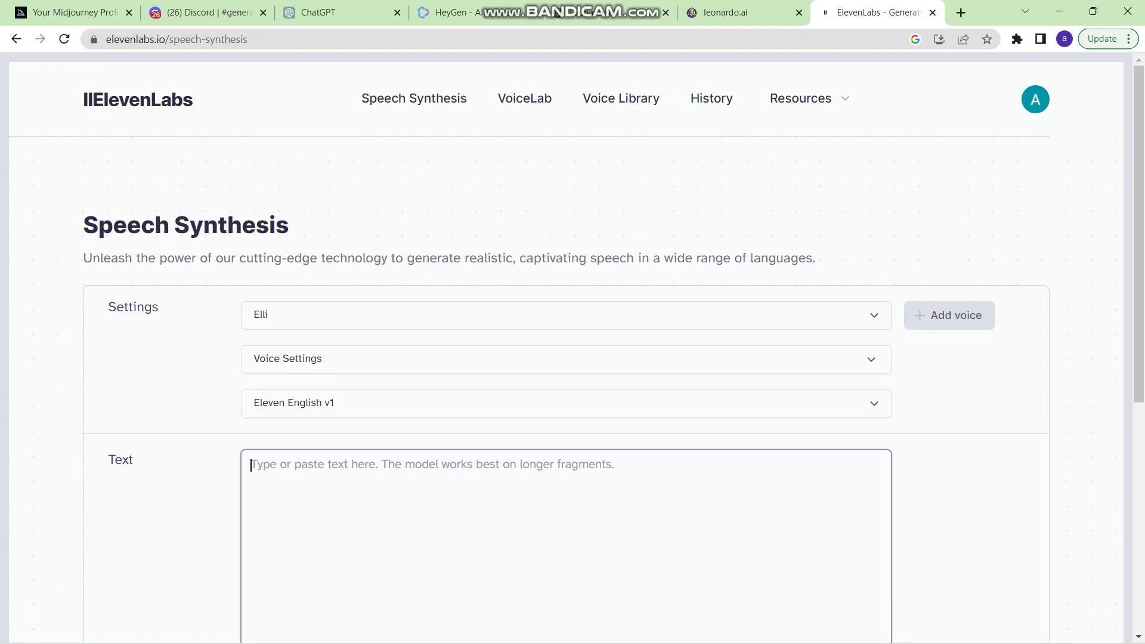
Copy the ChatGPT dialogue from "Man: Hey, have you noticed" through "podcast one day too!" into the ElevenLabs speech text
{"action": "left_click", "coordinate": [338, 12]}
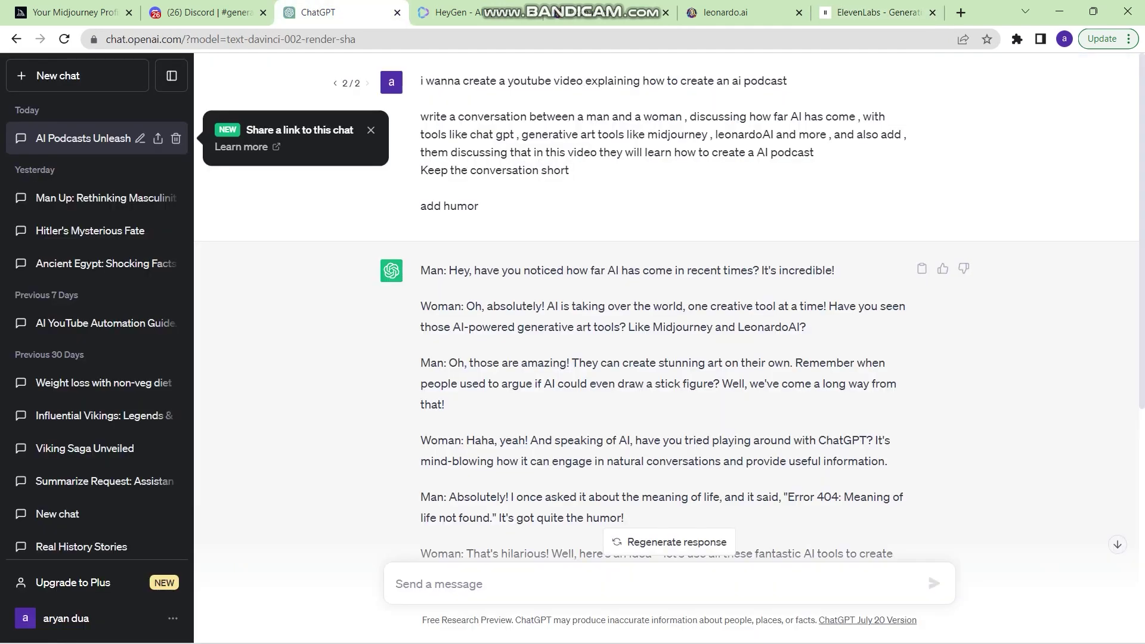
{"action": "scroll", "coordinate": [665, 311], "scroll_direction": "down", "scroll_amount": 3}
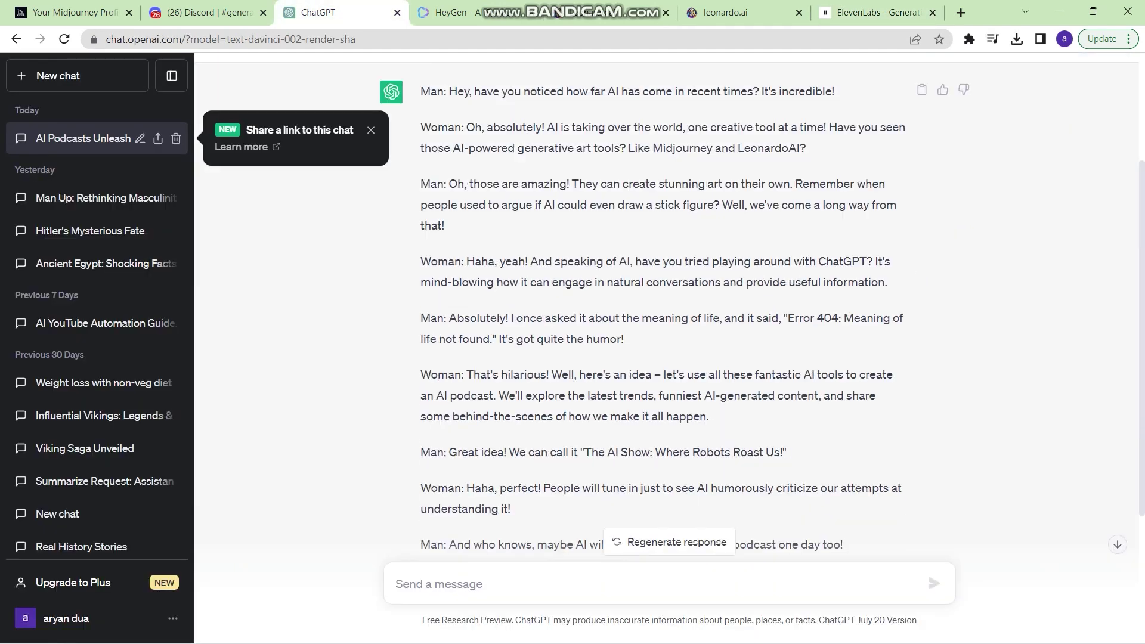
{"action": "left_click_drag", "start_coordinate": [420, 92], "coordinate": [843, 334]}
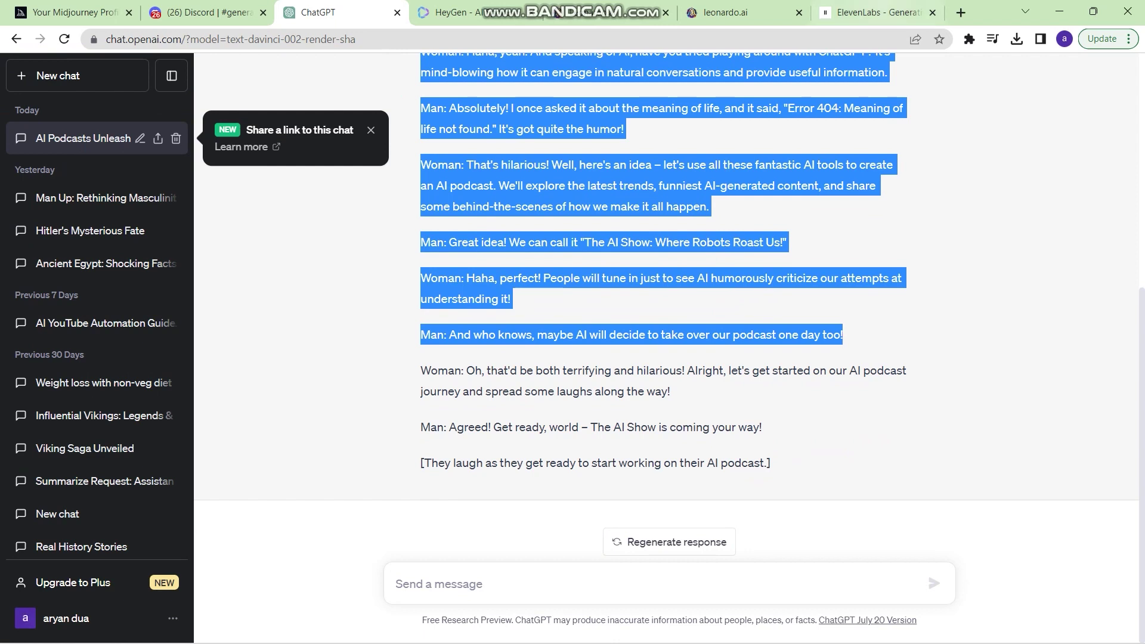
{"action": "left_click", "coordinate": [878, 12]}
{"action": "key", "text": "ctrl+v"}
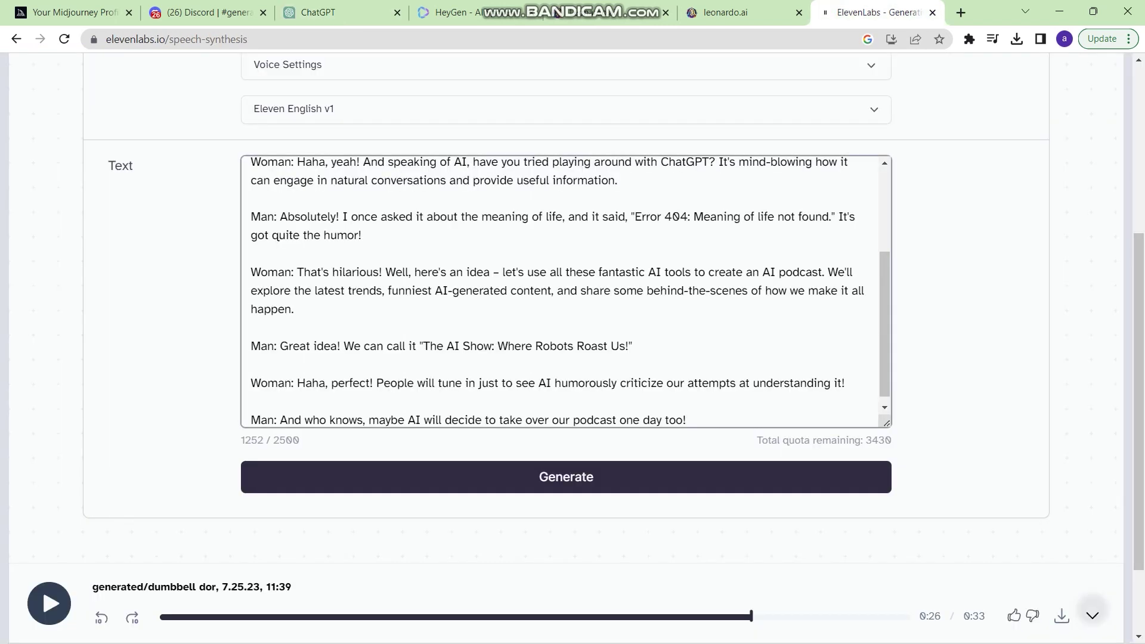
Delete the man's first three lines from the pasted script, up to the "Error 404" joke
{"action": "left_click_drag", "start_coordinate": [885, 324], "coordinate": [885, 242]}
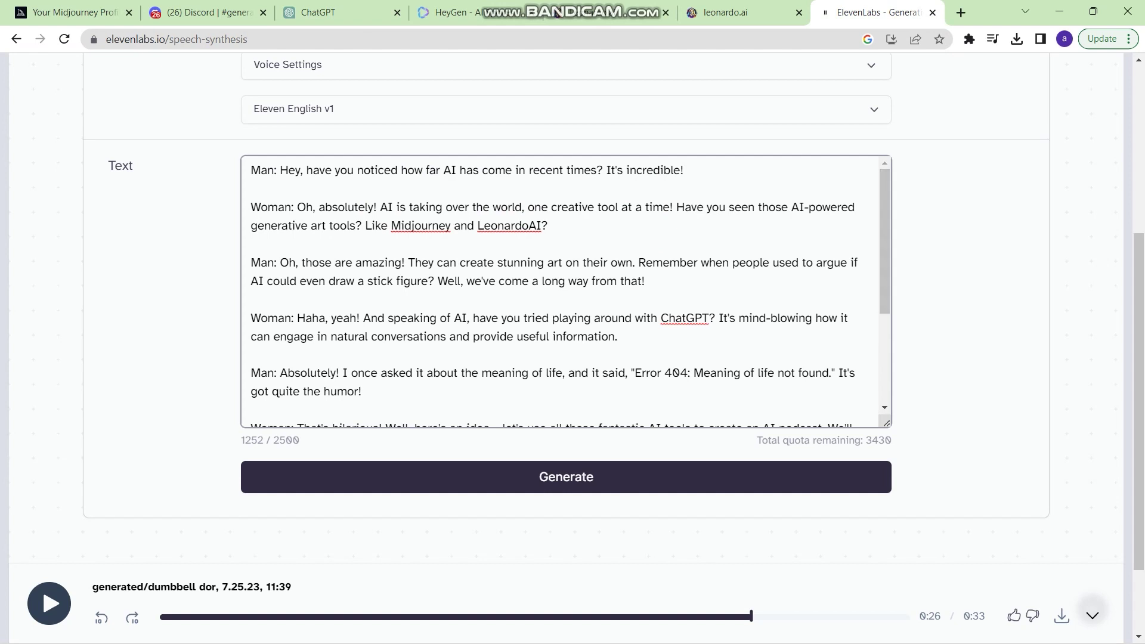
{"action": "left_click_drag", "start_coordinate": [252, 171], "coordinate": [684, 170]}
{"action": "key", "text": "BackSpace"}
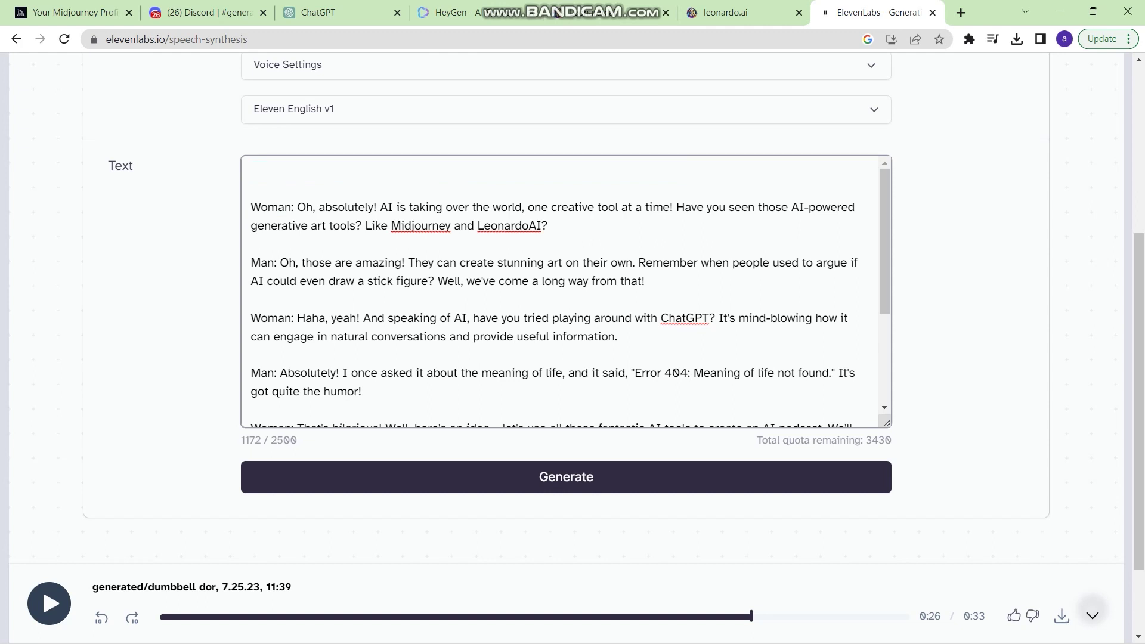
{"action": "left_click_drag", "start_coordinate": [251, 262], "coordinate": [646, 282]}
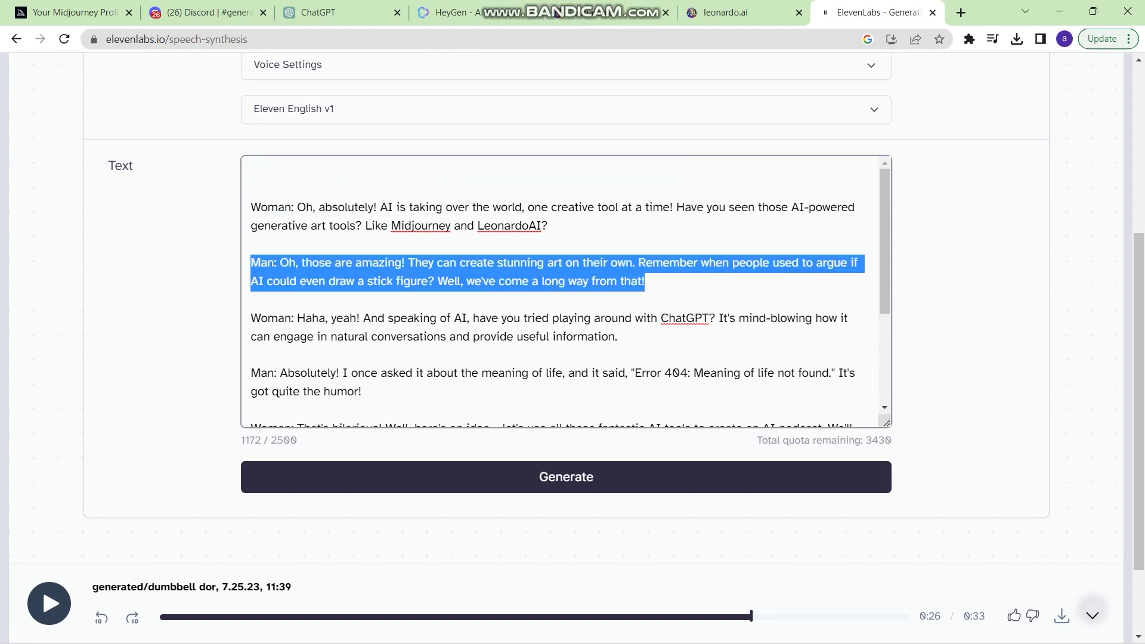
{"action": "key", "text": "BackSpace"}
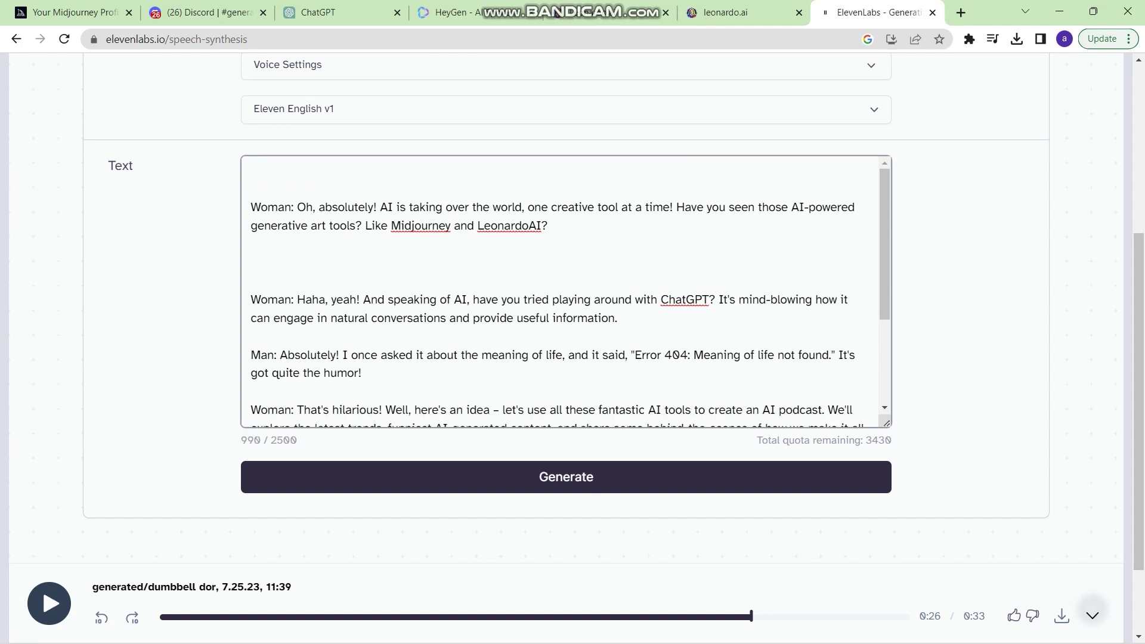
{"action": "triple_click", "coordinate": [256, 356]}
{"action": "key", "text": "BackSpace"}
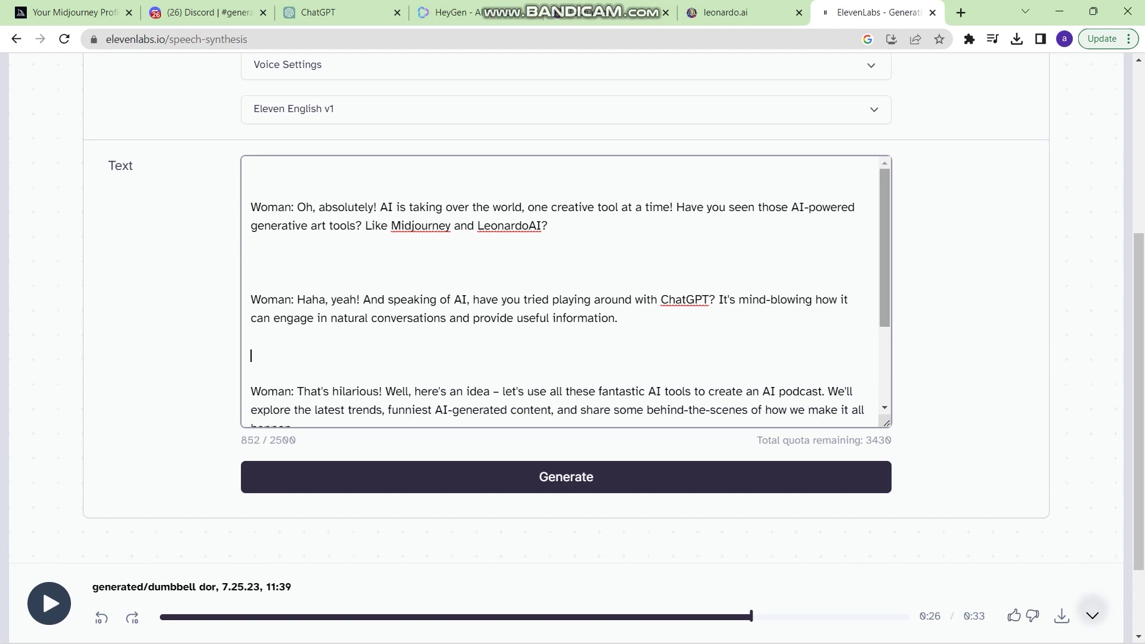
Delete the man's remaining lines, "Great idea!" and "And who knows", from the end of the script
{"action": "scroll", "coordinate": [566, 291], "scroll_direction": "down", "scroll_amount": 3}
{"action": "left_click_drag", "start_coordinate": [251, 337], "coordinate": [253, 319]}
{"action": "key", "text": "Down"}
{"action": "key", "text": "End"}
{"action": "key", "text": "shift+Home"}
{"action": "key", "text": "BackSpace"}
{"action": "left_click_drag", "start_coordinate": [251, 411], "coordinate": [687, 410]}
{"action": "key", "text": "BackSpace"}
Remove the "Woman:" speaker labels so only her spoken words remain in the text
{"action": "mouse_move", "coordinate": [261, 374]}
{"action": "left_mouse_down"}
{"action": "mouse_move", "coordinate": [291, 373]}
{"action": "mouse_move", "coordinate": [251, 374]}
{"action": "left_mouse_up"}
{"action": "key", "text": "Right"}
{"action": "key", "text": "Right"}
{"action": "key", "text": "shift+Left"}
{"action": "key", "text": "shift+Left"}
{"action": "key", "text": "shift+Left"}
{"action": "key", "text": "shift+Left"}
{"action": "key", "text": "shift+Left"}
{"action": "key", "text": "shift+Left"}
{"action": "key", "text": "BackSpace"}
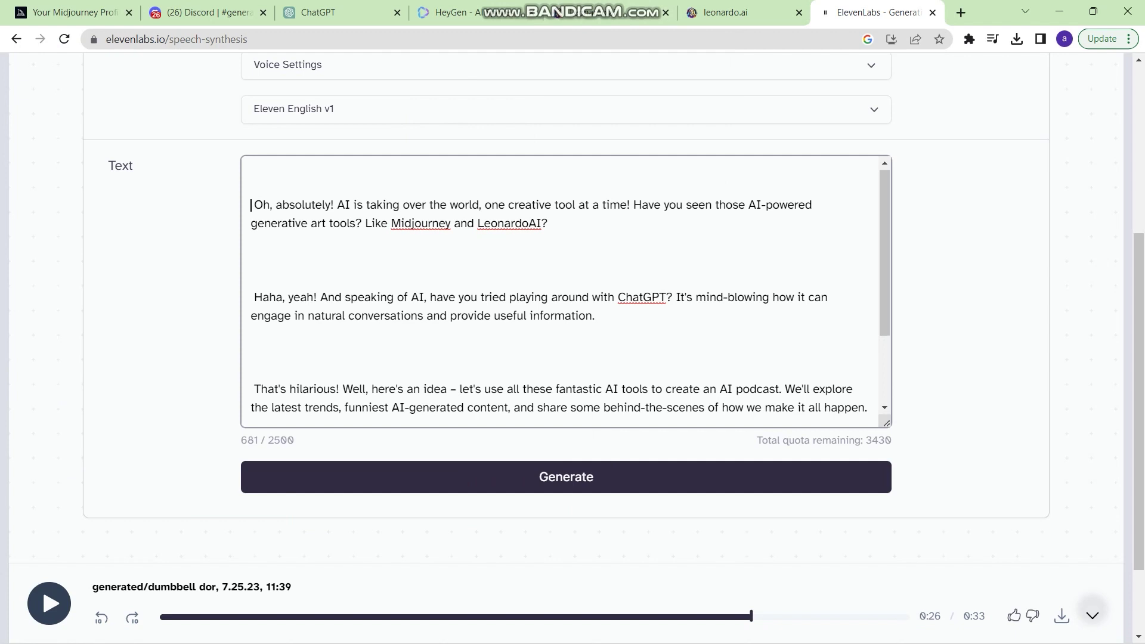
Preview and select the premade/Elli voice, and generate the woman's speech from the text
{"action": "left_click_drag", "start_coordinate": [1138, 402], "coordinate": [1138, 257]}
{"action": "left_click", "coordinate": [566, 274]}
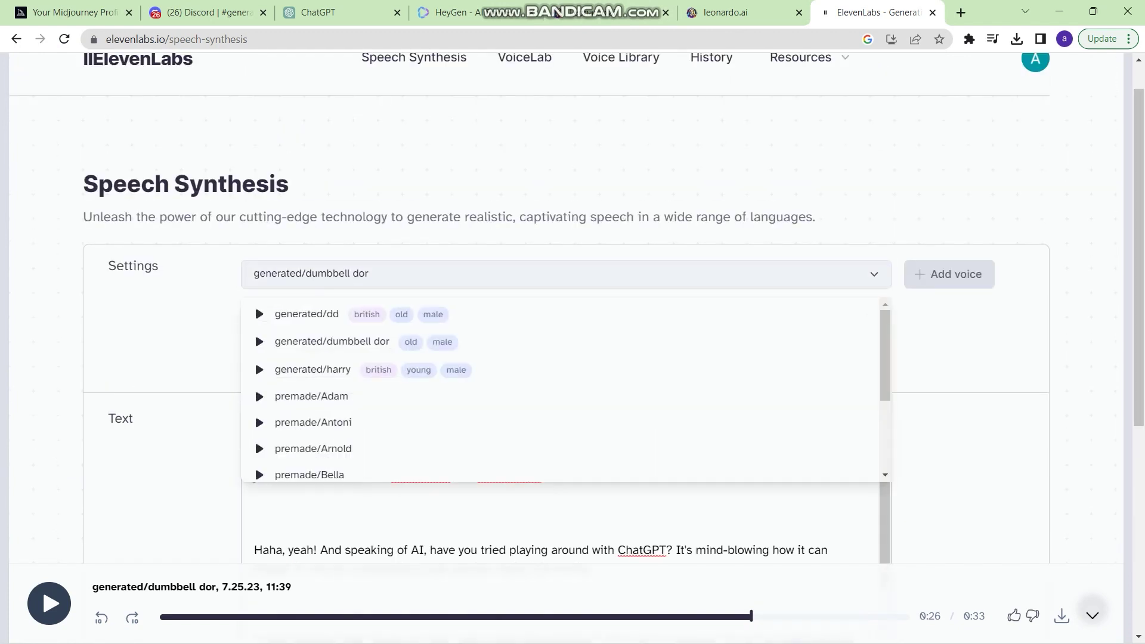
{"action": "scroll", "coordinate": [561, 396], "scroll_direction": "down", "scroll_amount": 2}
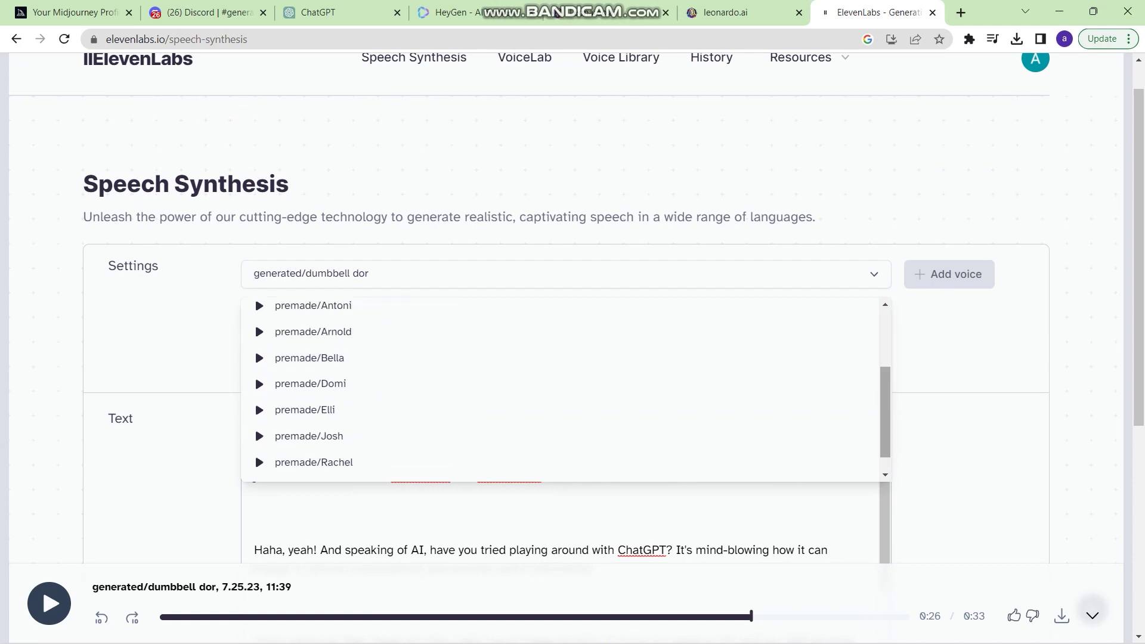
{"action": "left_click", "coordinate": [258, 410]}
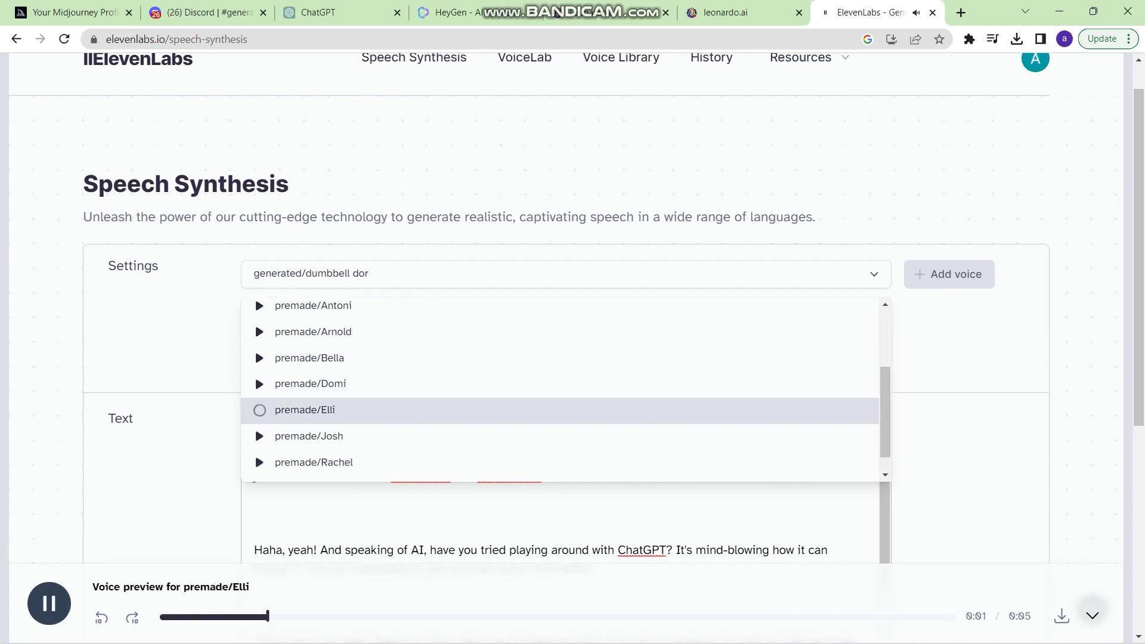
{"action": "left_click", "coordinate": [305, 410]}
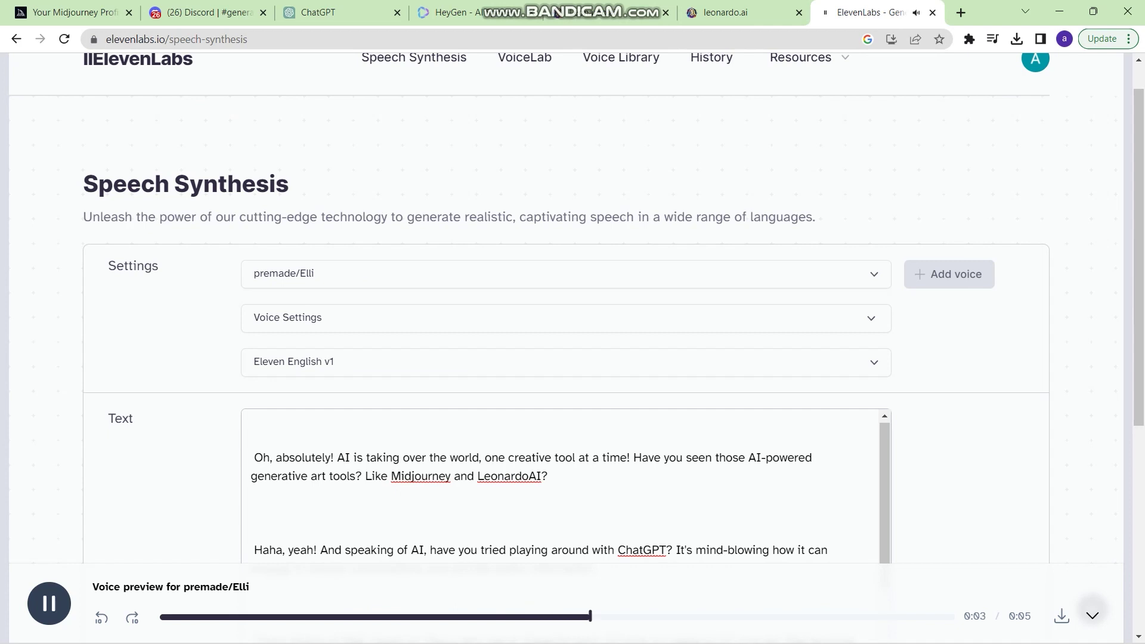
{"action": "scroll", "coordinate": [566, 310], "scroll_direction": "down", "scroll_amount": 4}
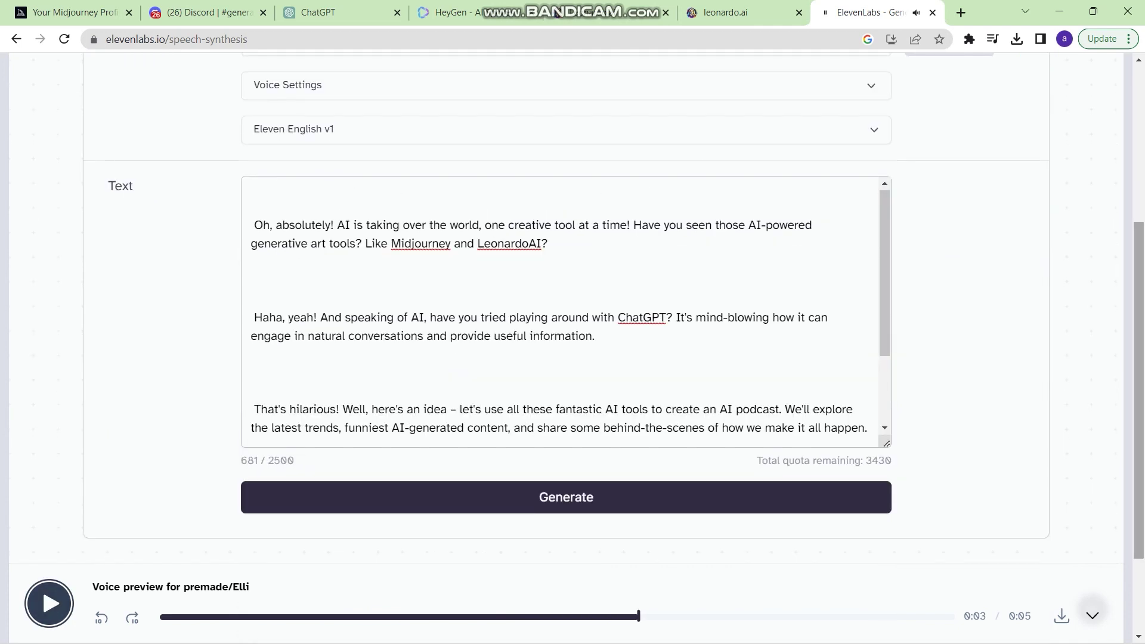
{"action": "left_click", "coordinate": [565, 497]}
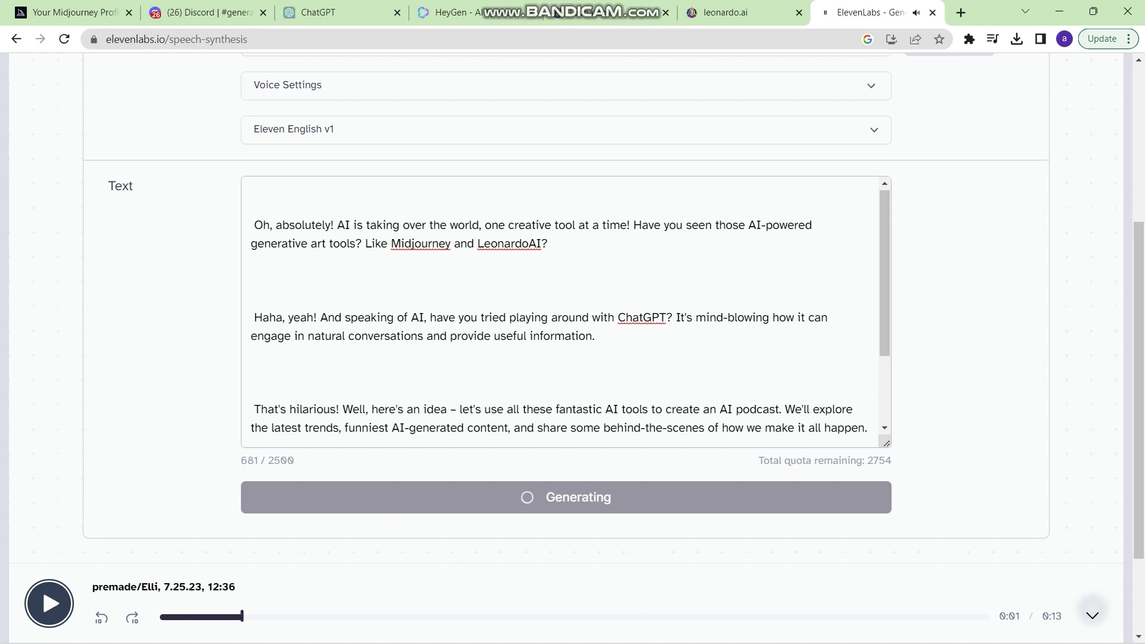
Clear the woman's lines from the speech text and paste the full copied dialogue again
{"action": "left_click_drag", "start_coordinate": [251, 225], "coordinate": [251, 447]}
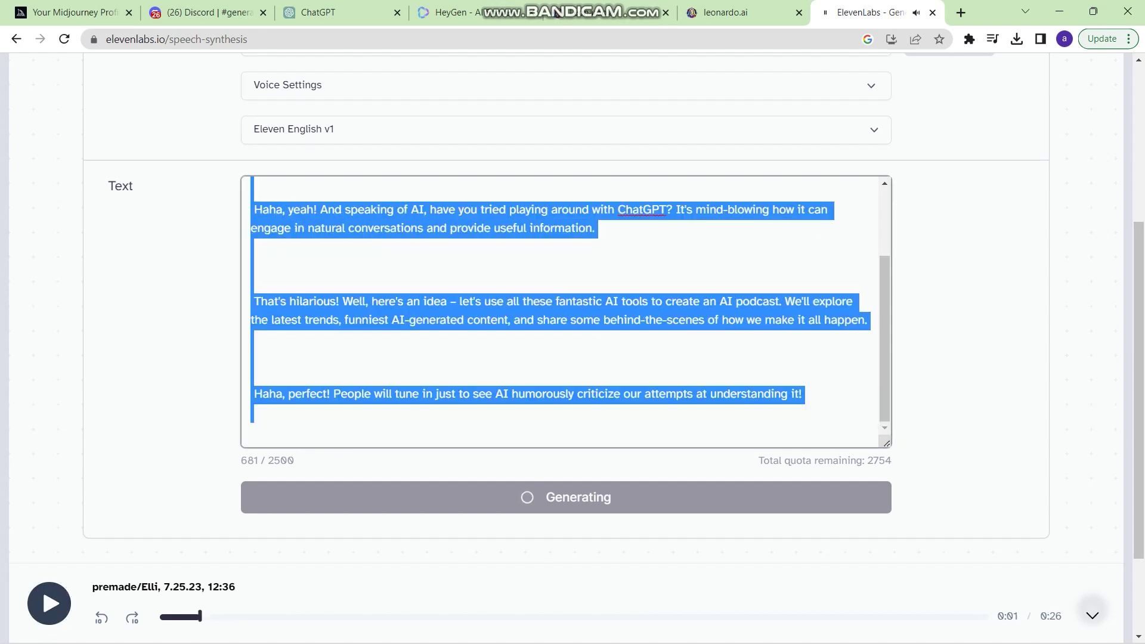
{"action": "key", "text": "BackSpace"}
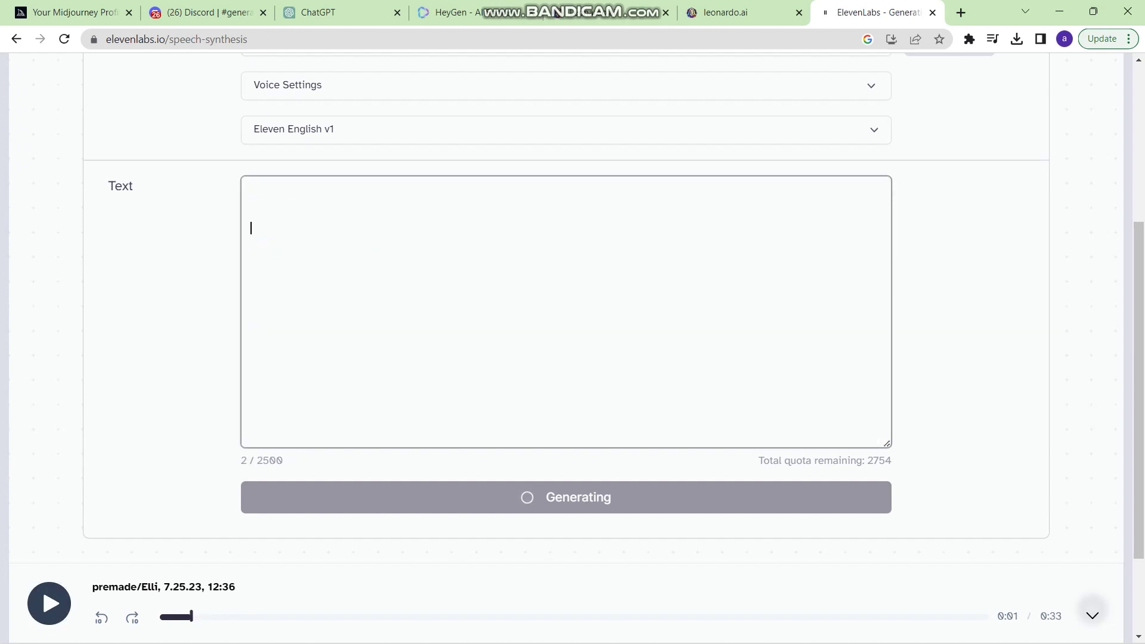
{"action": "left_click", "coordinate": [334, 12]}
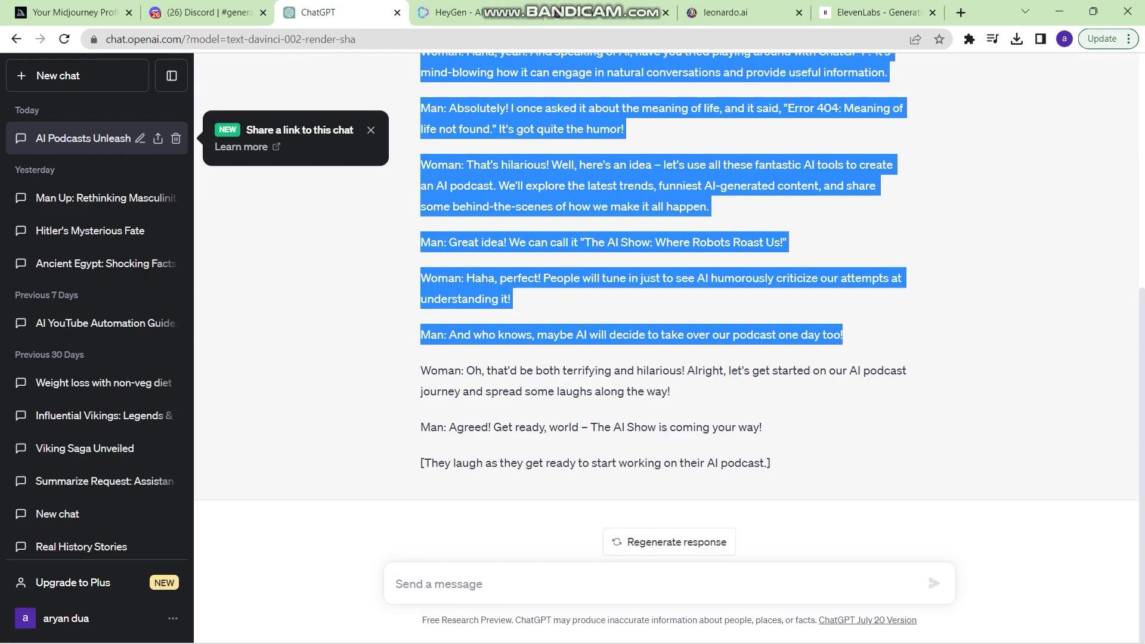
{"action": "left_click", "coordinate": [872, 12]}
{"action": "key", "text": "ctrl+v"}
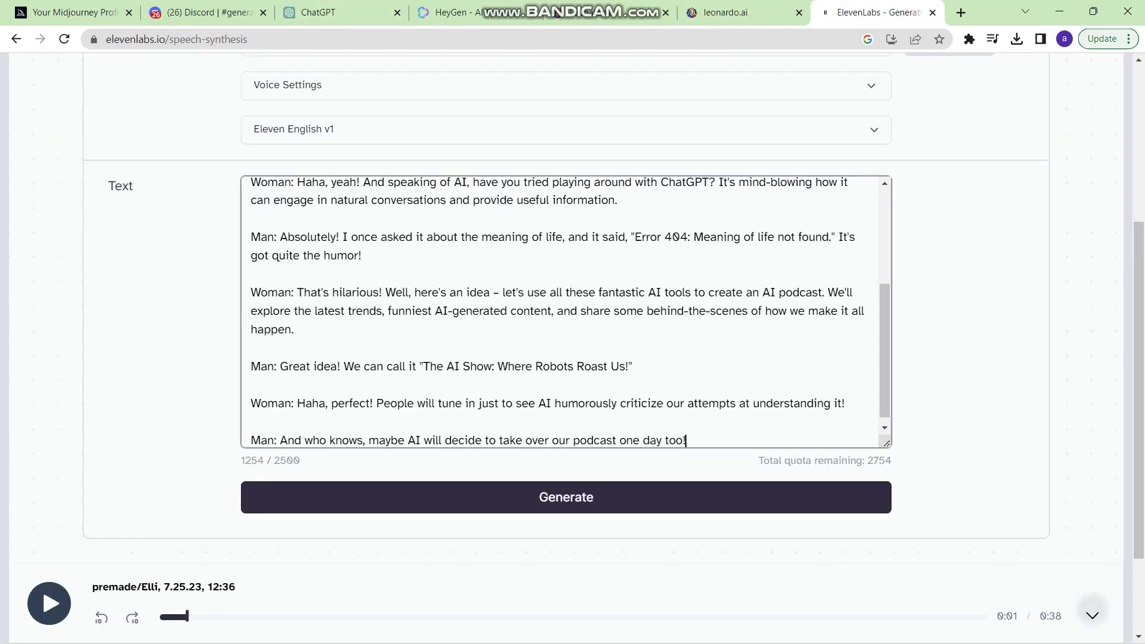
Delete the woman's lines and the "Man:" labels so only the man's spoken words remain in the text
{"action": "left_click_drag", "start_coordinate": [885, 350], "coordinate": [884, 253]}
{"action": "triple_click", "coordinate": [251, 264]}
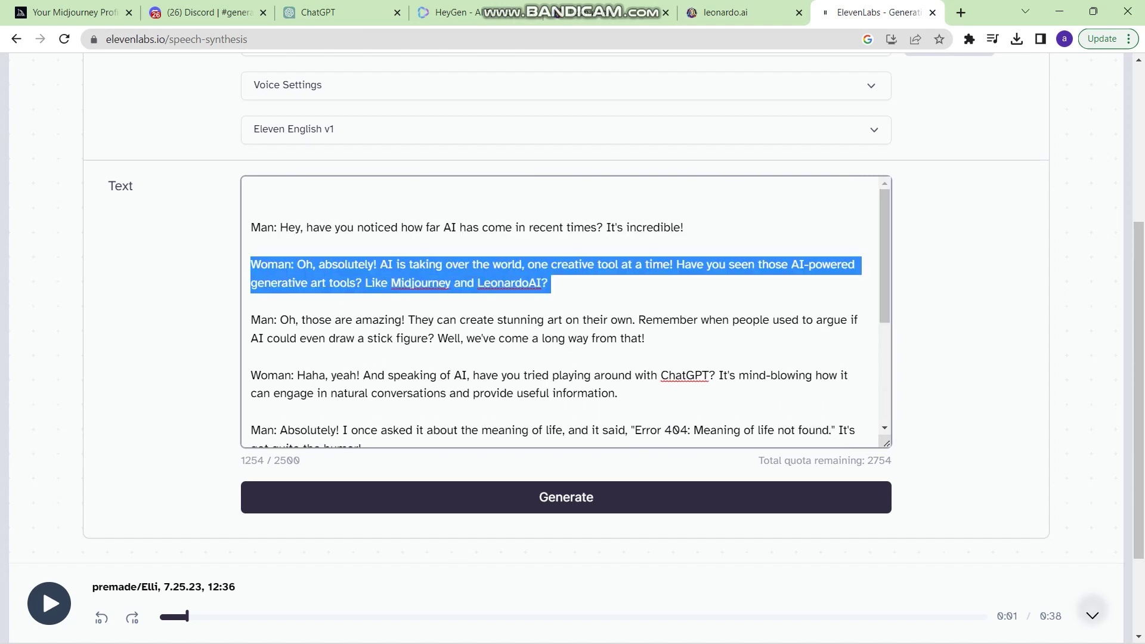
{"action": "key", "text": "BackSpace"}
{"action": "left_click_drag", "start_coordinate": [250, 338], "coordinate": [618, 357]}
{"action": "key", "text": "BackSpace"}
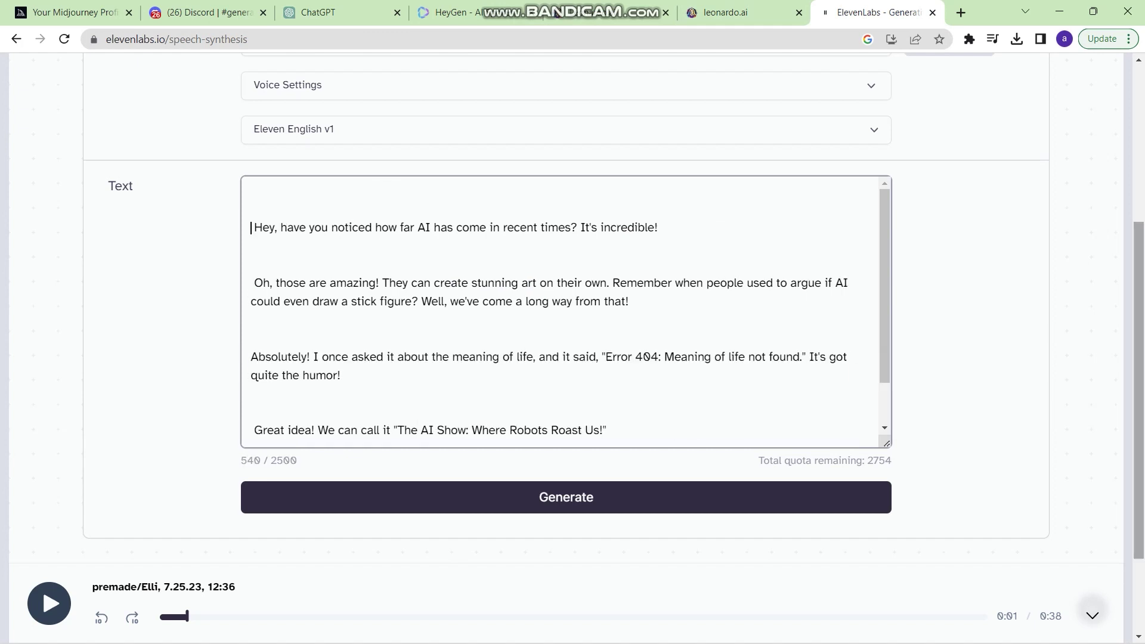
Set the voice for the man's lines to generated/dumbbell dor and play its preview
{"action": "left_click_drag", "start_coordinate": [1138, 391], "coordinate": [1139, 258]}
{"action": "left_click", "coordinate": [566, 272]}
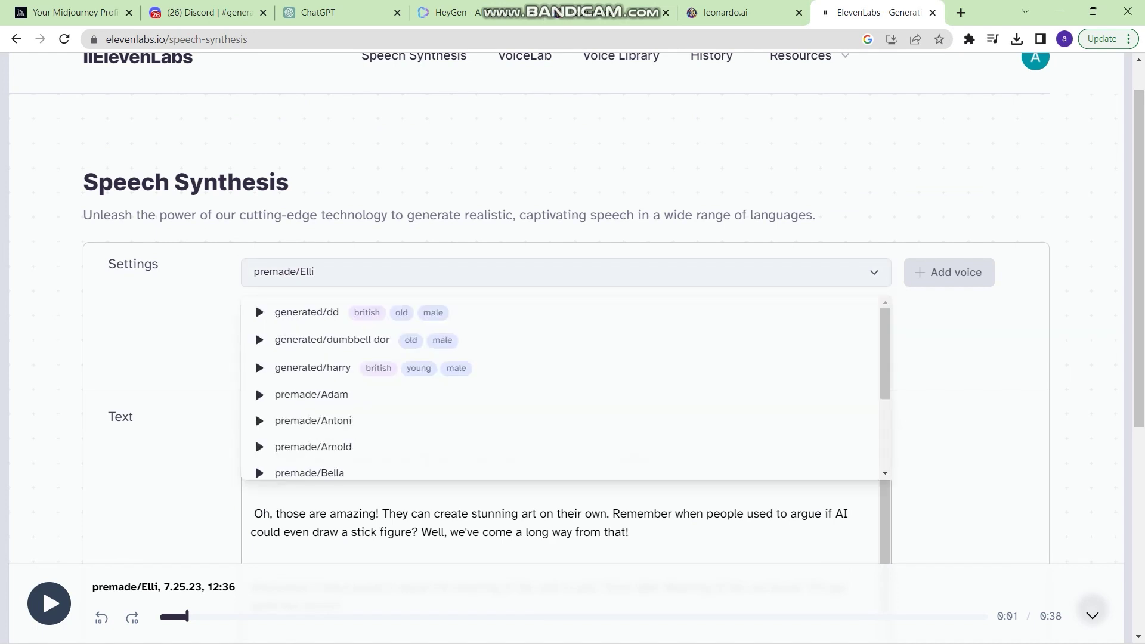
{"action": "left_click", "coordinate": [331, 340]}
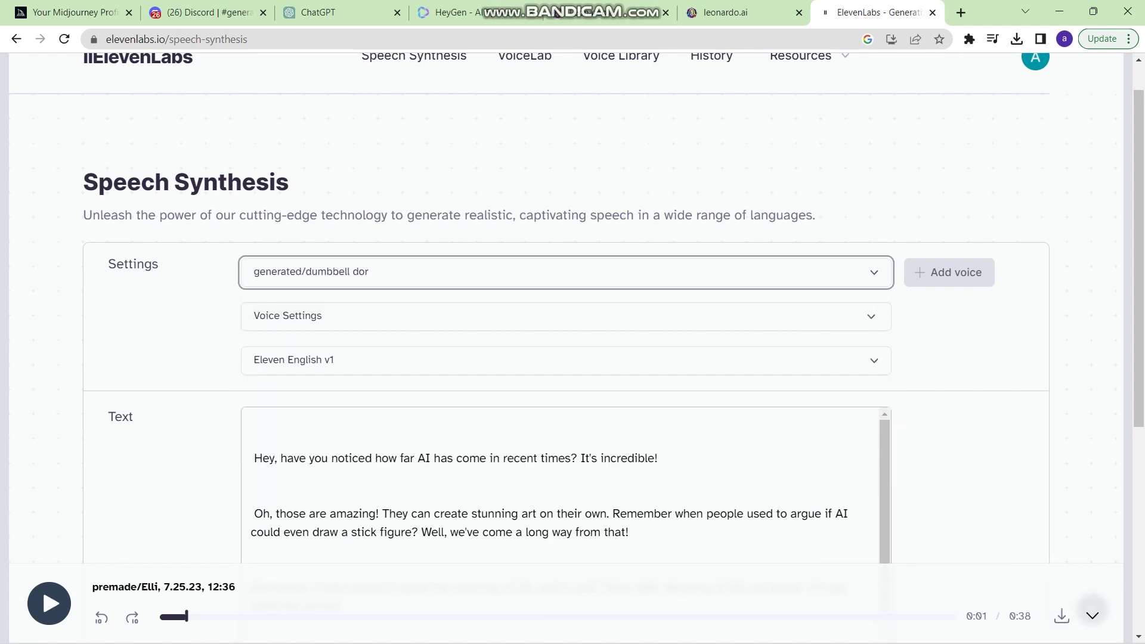
{"action": "left_click", "coordinate": [311, 272]}
{"action": "left_click", "coordinate": [259, 340]}
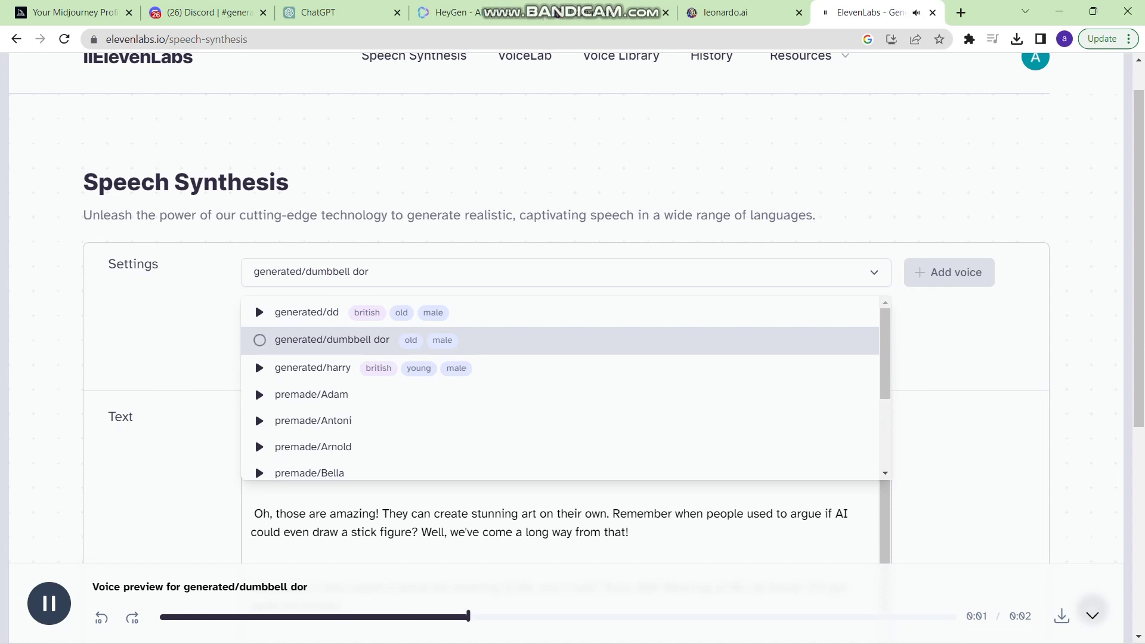
{"action": "left_click", "coordinate": [332, 340]}
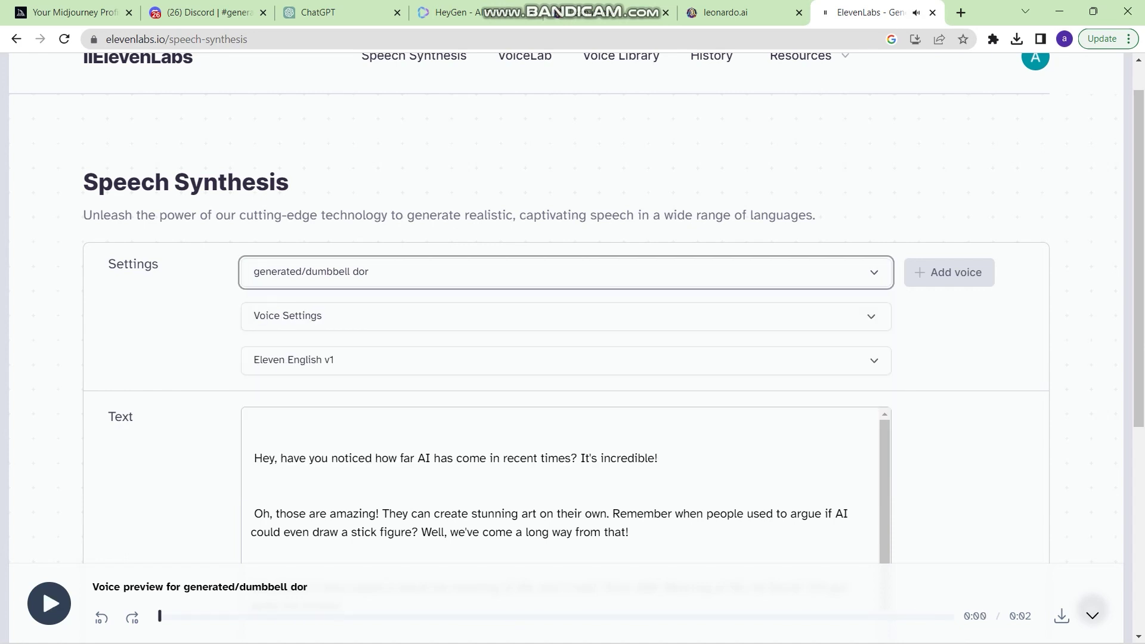
{"action": "scroll", "coordinate": [567, 299], "scroll_direction": "down", "scroll_amount": 3}
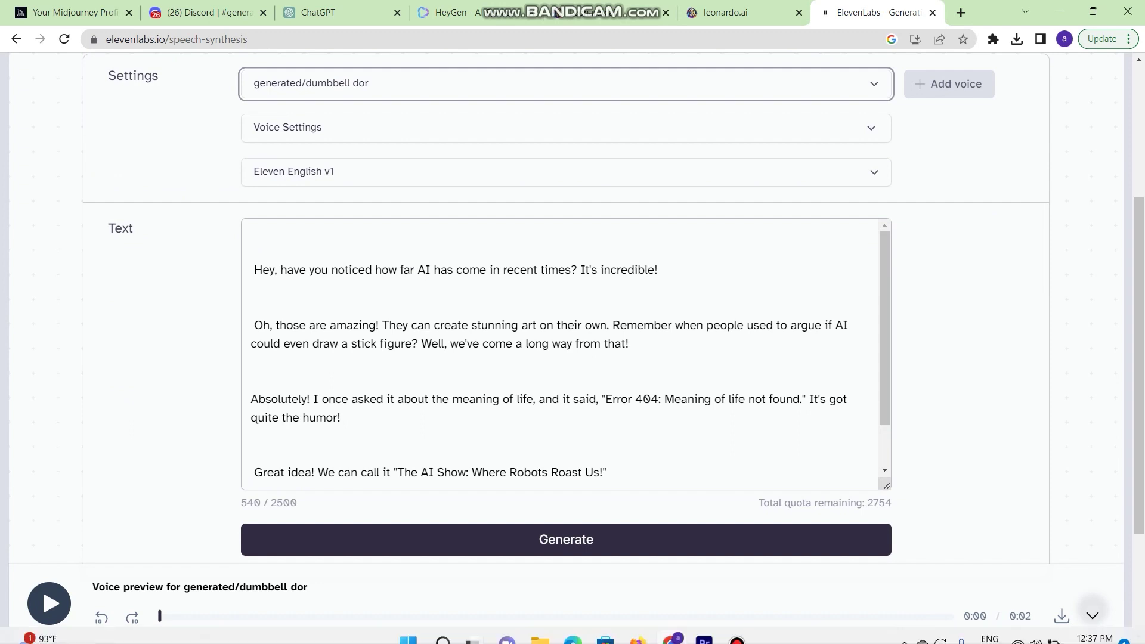
In File Explorer, open the Downloads folder and play today's dumbbell dor and premade_Elli ElevenLabs audio files, closing the player after each
{"action": "left_click", "coordinate": [540, 627]}
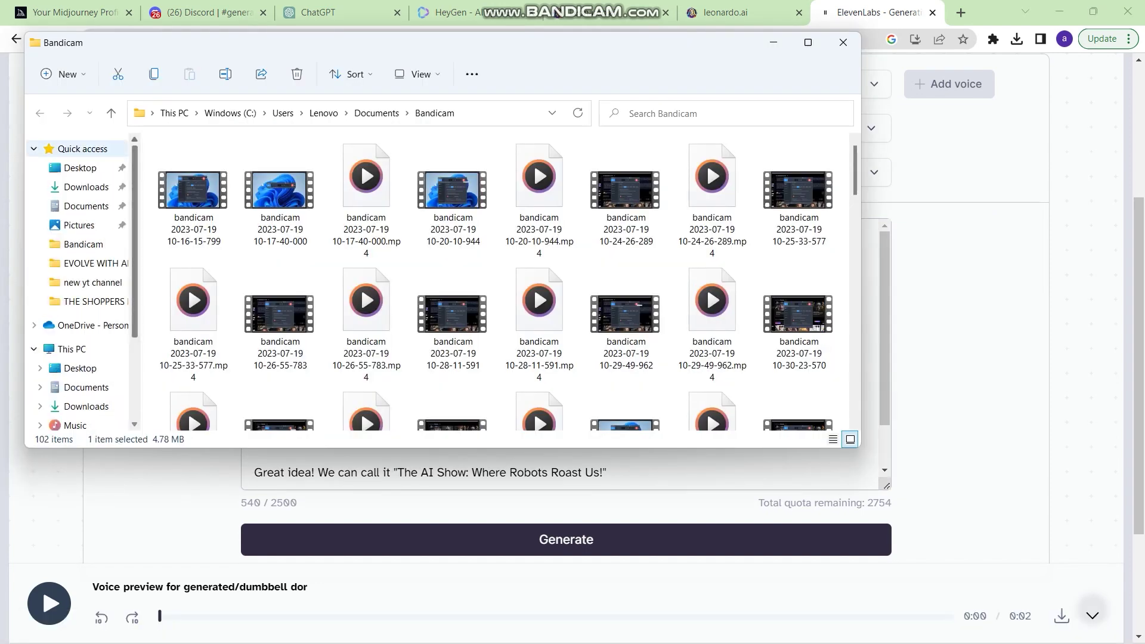
{"action": "left_click", "coordinate": [86, 187]}
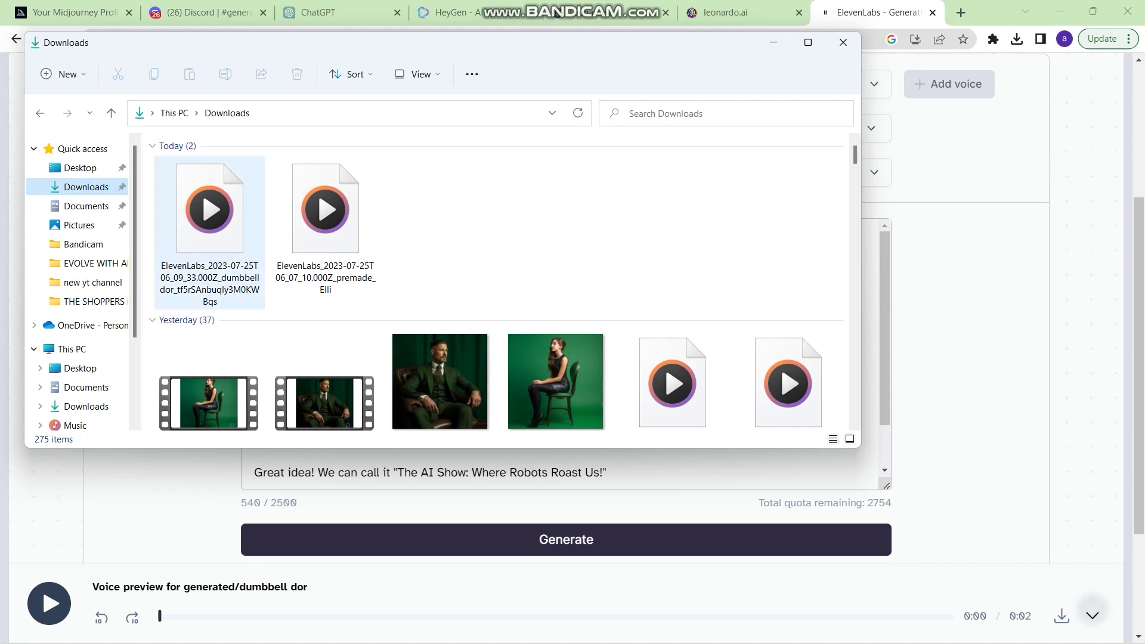
{"action": "double_click", "coordinate": [210, 221]}
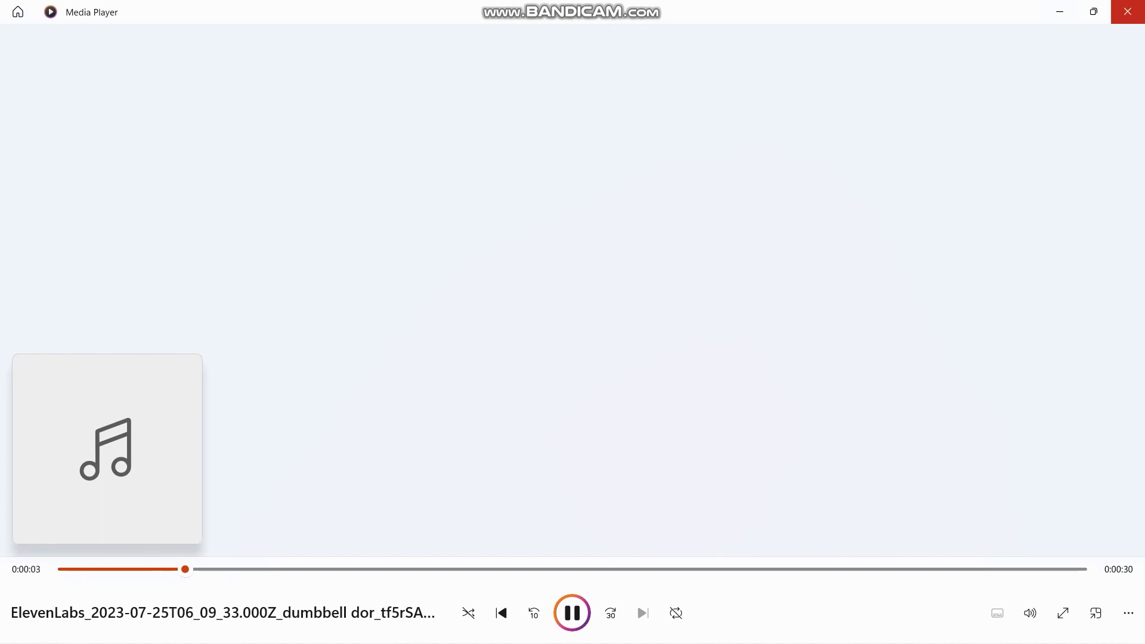
{"action": "left_click", "coordinate": [1128, 12]}
{"action": "double_click", "coordinate": [325, 221]}
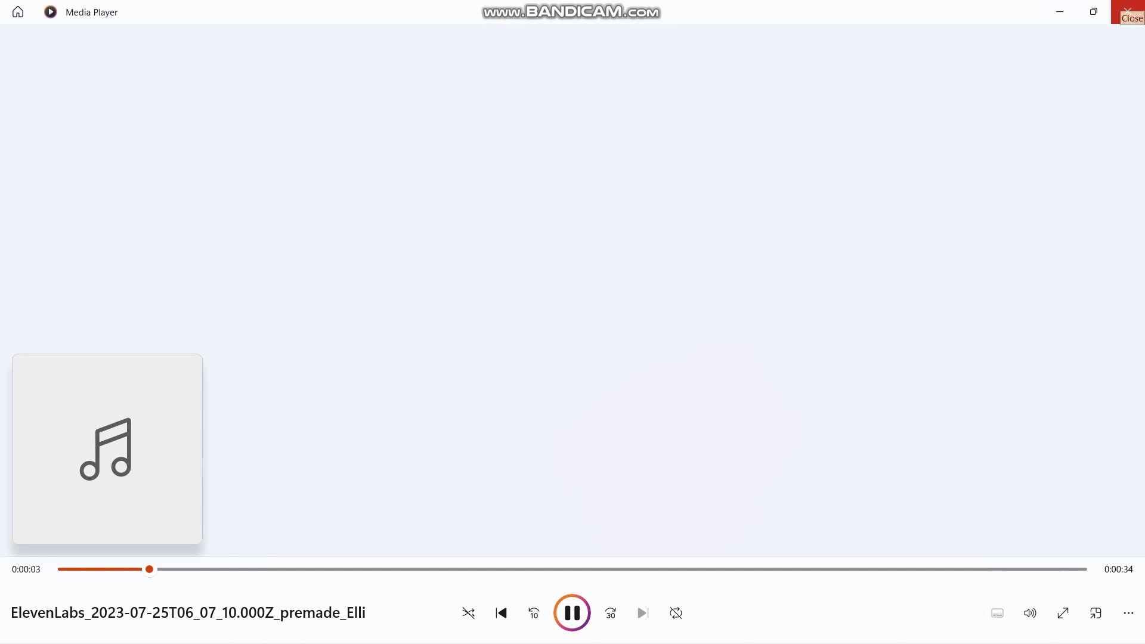
{"action": "left_click", "coordinate": [1127, 11]}
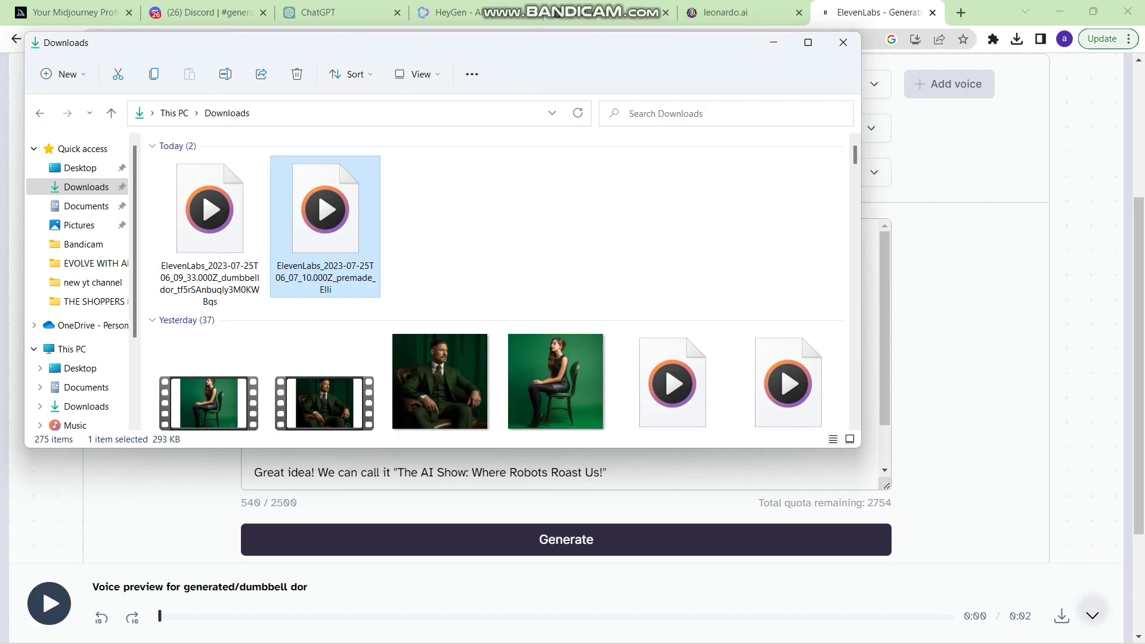
Close File Explorer, switch to Premiere Pro, and play the dumbbell dor recording in the Source monitor
{"action": "left_click", "coordinate": [843, 42]}
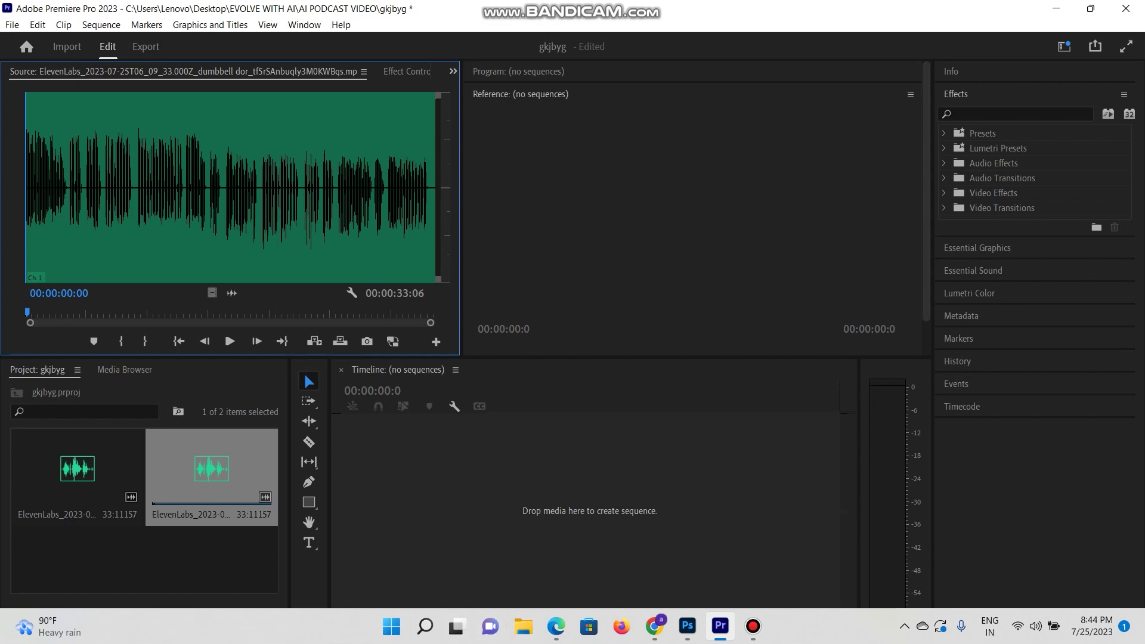
{"action": "double_click", "coordinate": [77, 469]}
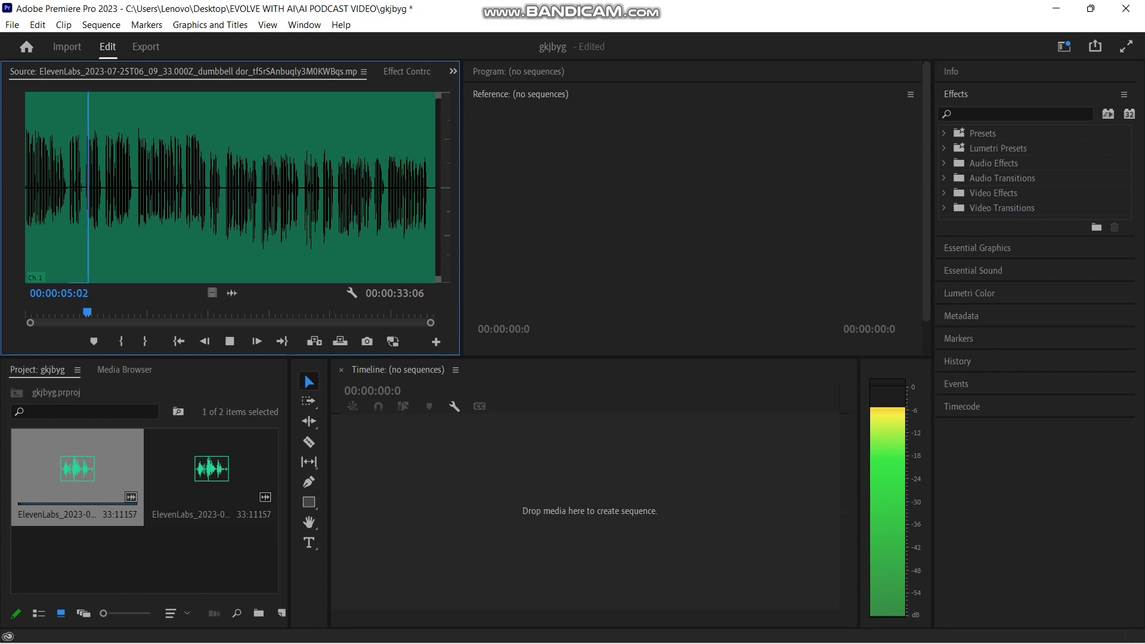
{"action": "key", "text": "space"}
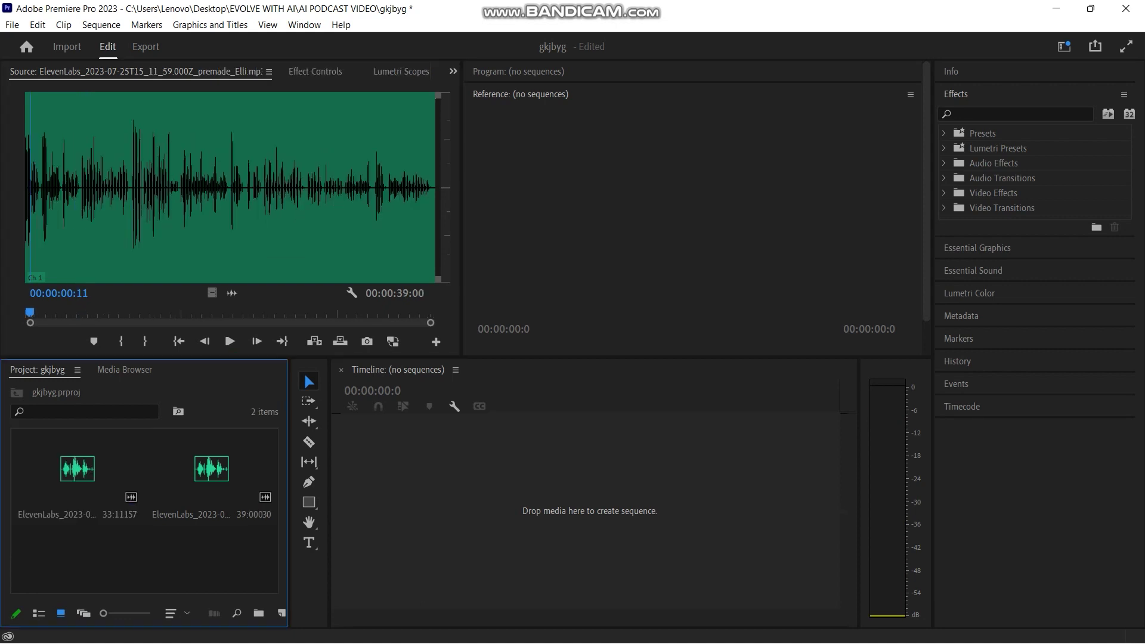
Create a sequence from the dumbbell dor recording and split the clip after the man's first line at 00:00:03:13
{"action": "left_click", "coordinate": [77, 469]}
{"action": "left_click_drag", "start_coordinate": [77, 469], "coordinate": [589, 511]}
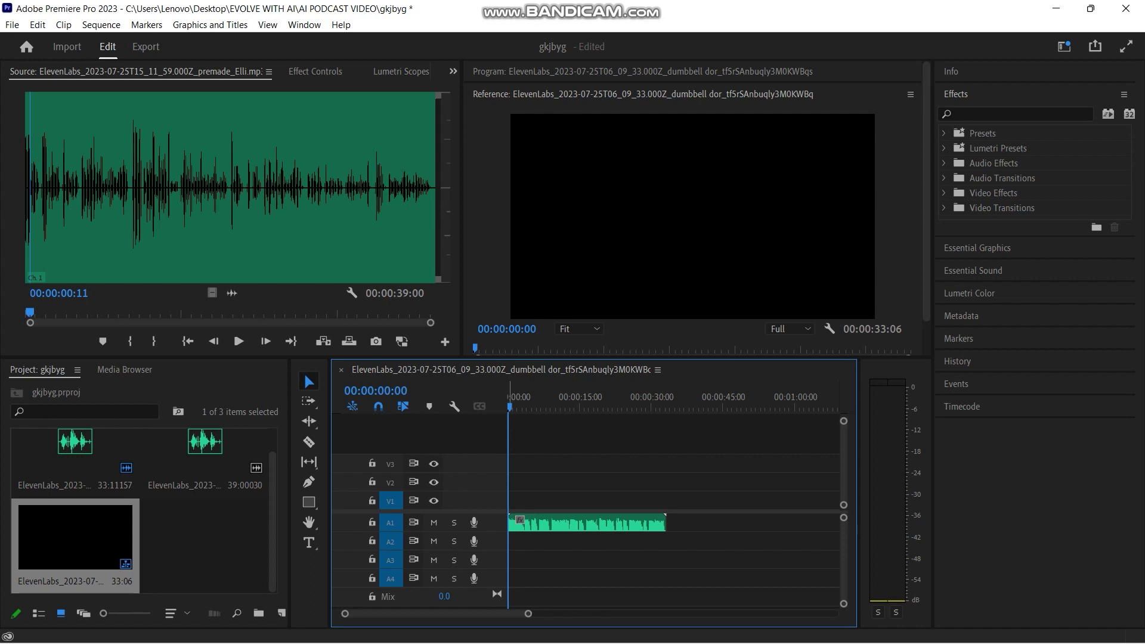
{"action": "key", "text": "space"}
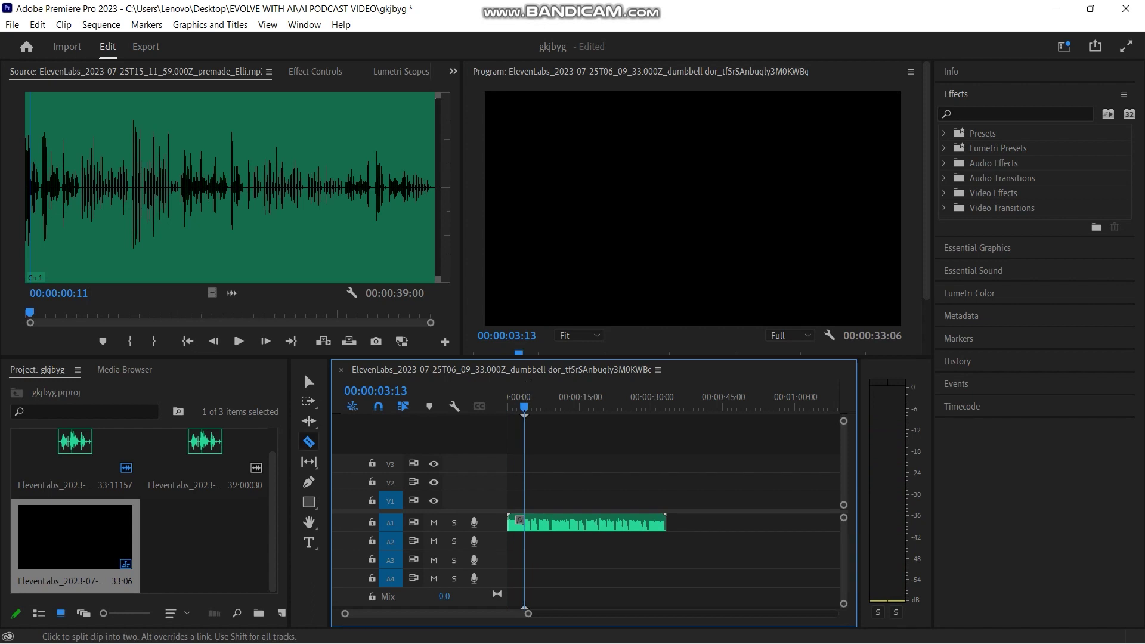
{"action": "key", "text": "v"}
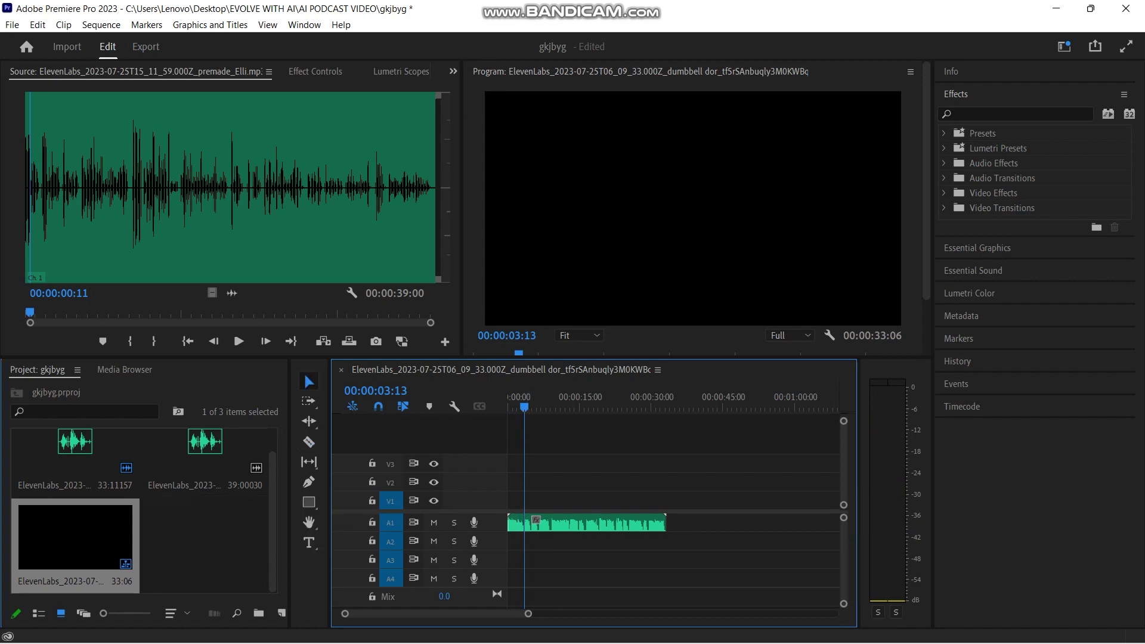
Play the premade_Elli recording in the Source monitor and mark its out point at 00:00:10:04, after the woman's first line
{"action": "double_click", "coordinate": [205, 454]}
{"action": "key", "text": "Home"}
{"action": "key", "text": "space"}
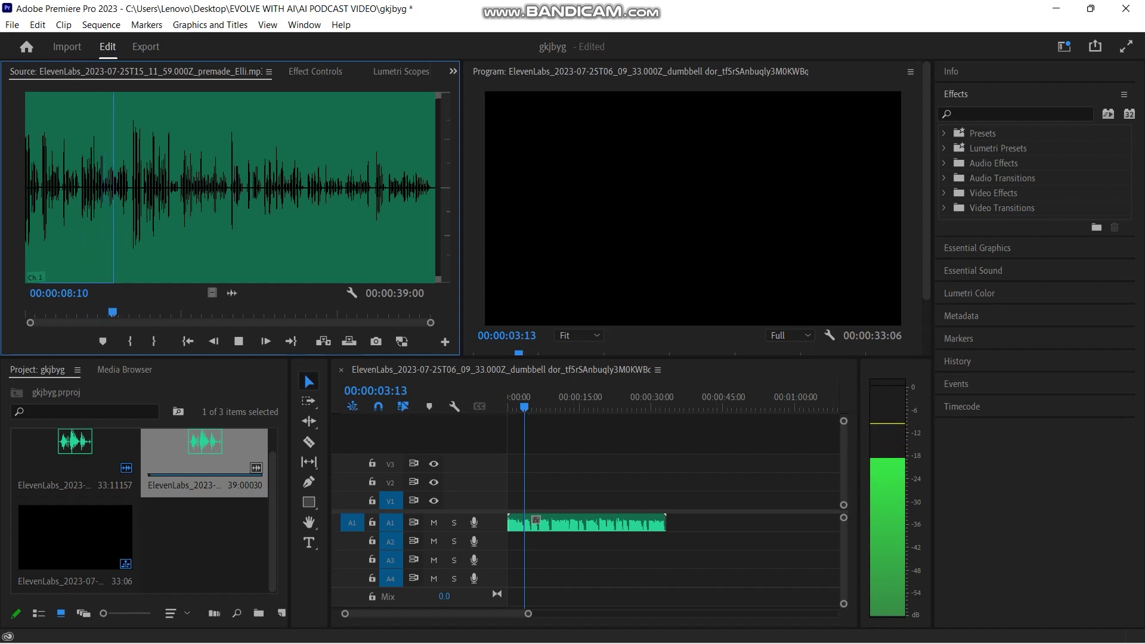
{"action": "key", "text": "space"}
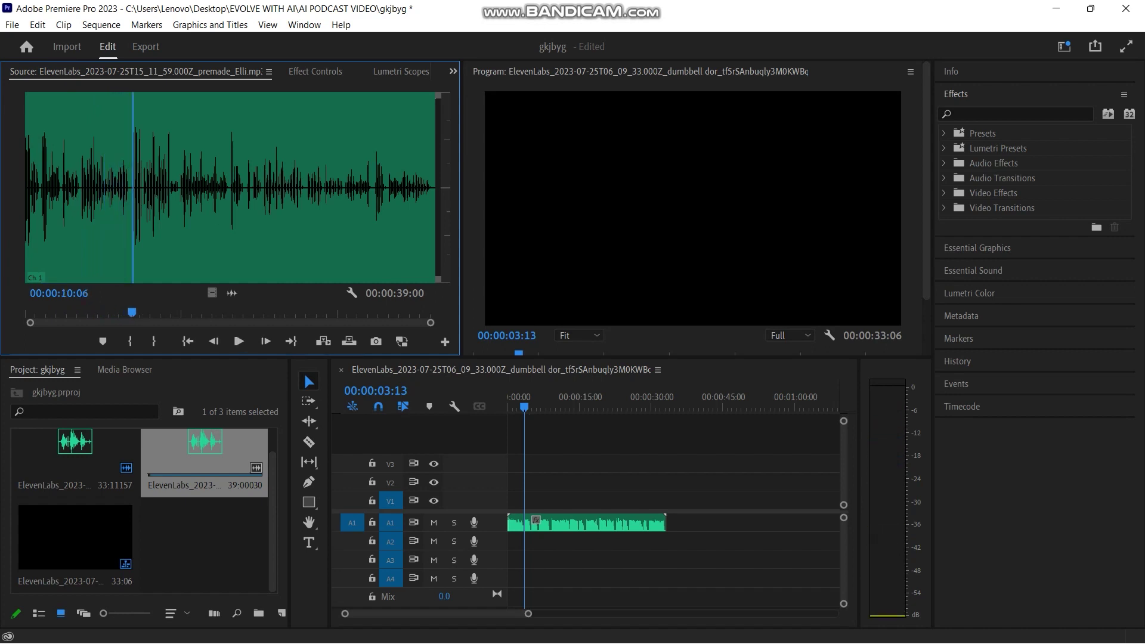
{"action": "key", "text": "Left"}
{"action": "key", "text": "o"}
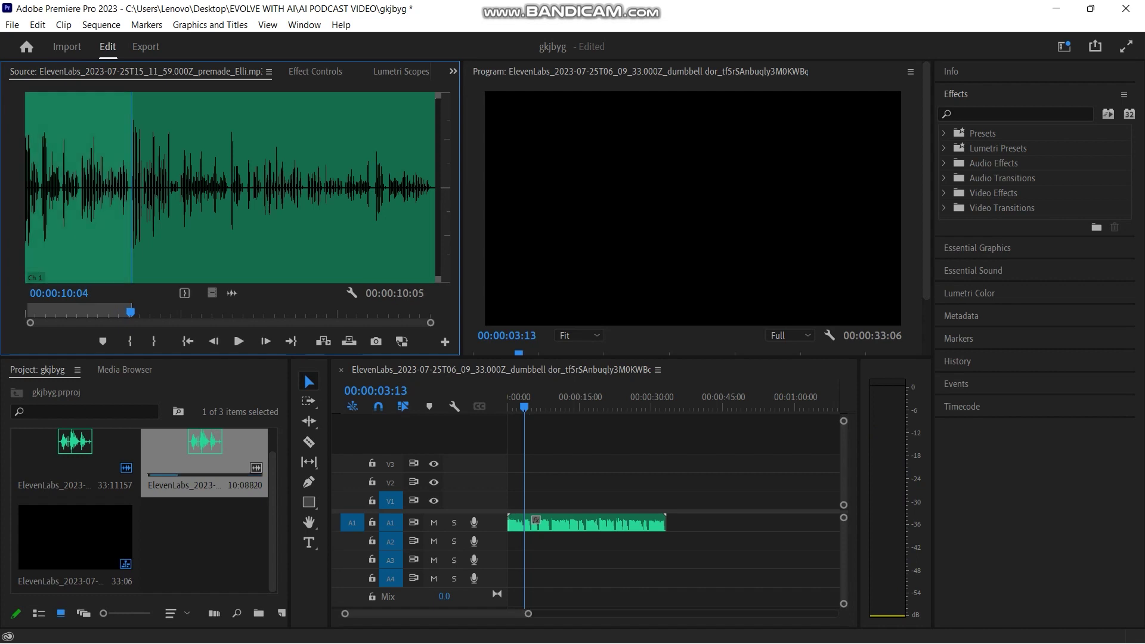
Insert the marked premade_Elli audio on track A1 at the 00:00:03:13 split and play the joined dialogue
{"action": "left_click_drag", "start_coordinate": [232, 293], "coordinate": [560, 523]}
{"action": "key", "text": "ctrl"}
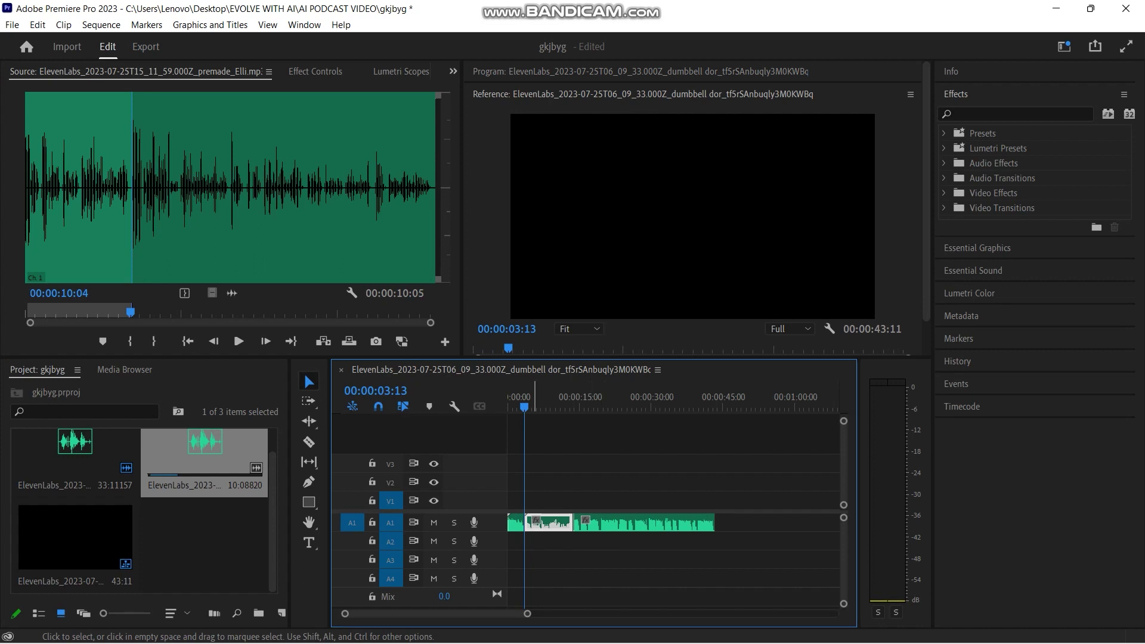
{"action": "key", "text": "space"}
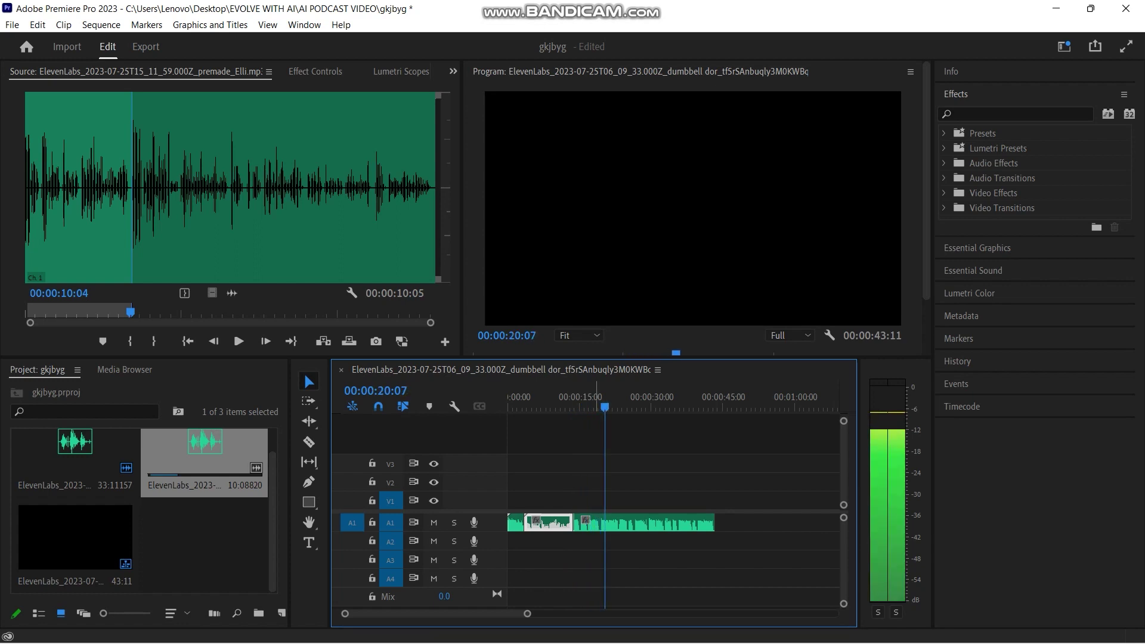
{"action": "key", "text": "space"}
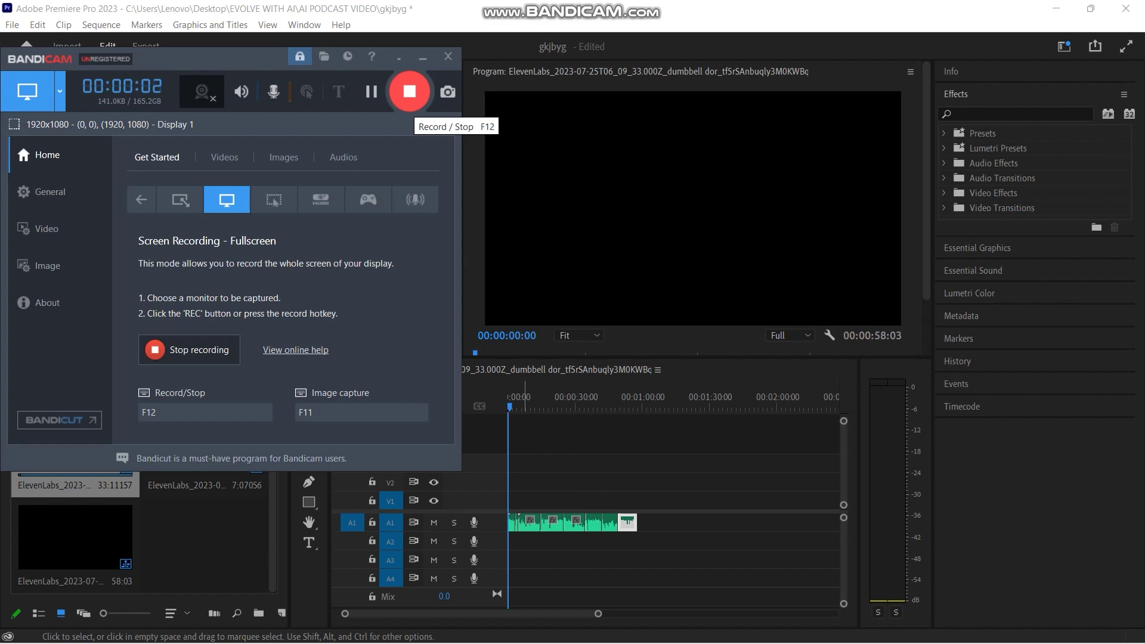
Play back the assembled dialogue on track A1, starting it again from the beginning of the sequence
{"action": "left_click", "coordinate": [423, 58]}
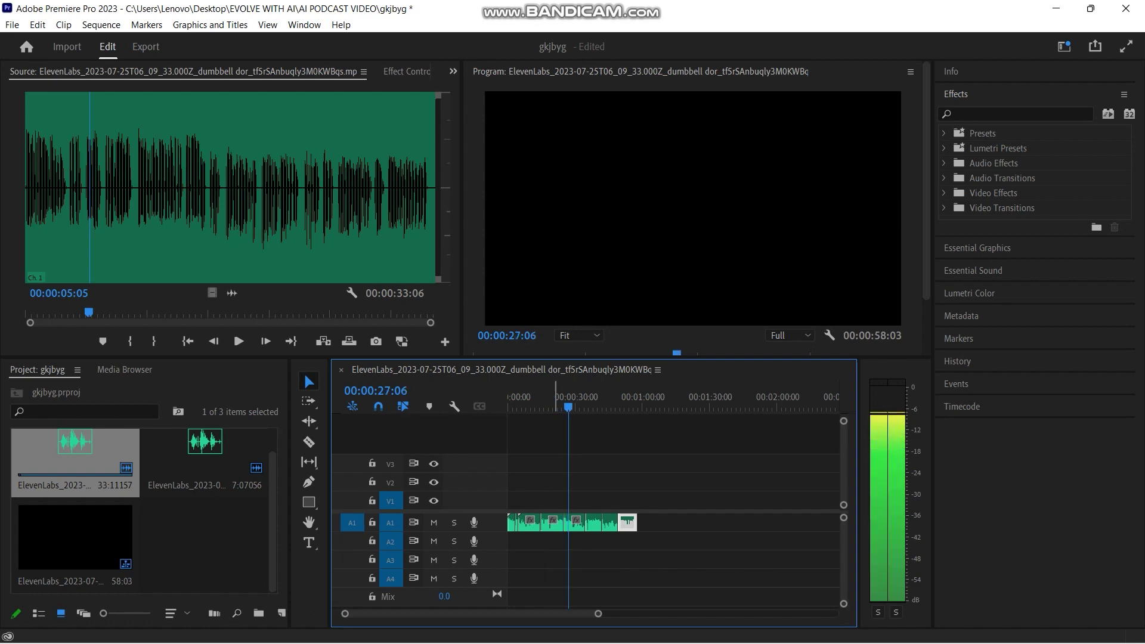
{"action": "key", "text": "space"}
{"action": "key", "text": "="}
{"action": "key", "text": "="}
{"action": "key", "text": "="}
{"action": "key", "text": "="}
{"action": "key", "text": "="}
{"action": "key", "text": "="}
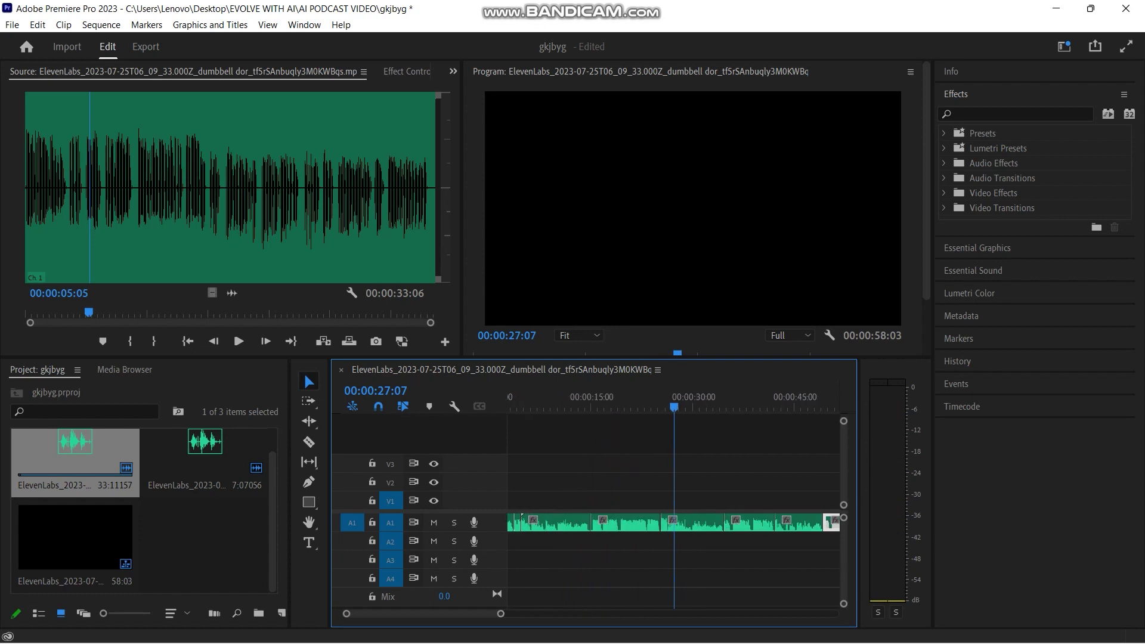
{"action": "scroll", "coordinate": [674, 502], "scroll_direction": "up", "scroll_amount": 1}
{"action": "key", "text": "minus"}
{"action": "key", "text": "minus"}
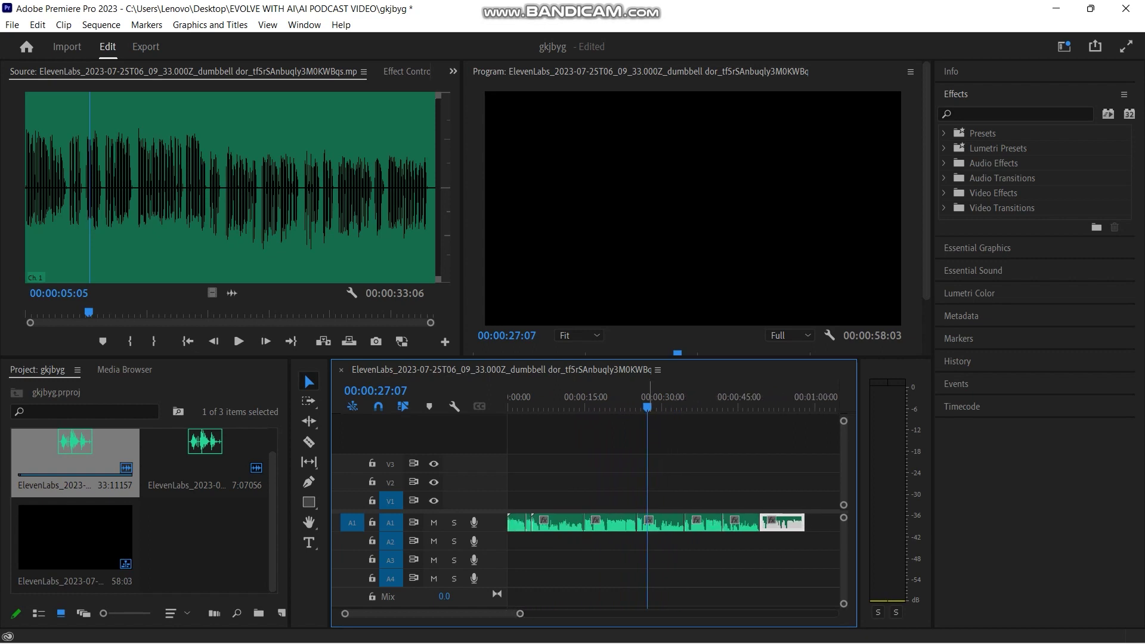
{"action": "key", "text": "Home"}
{"action": "key", "text": "space"}
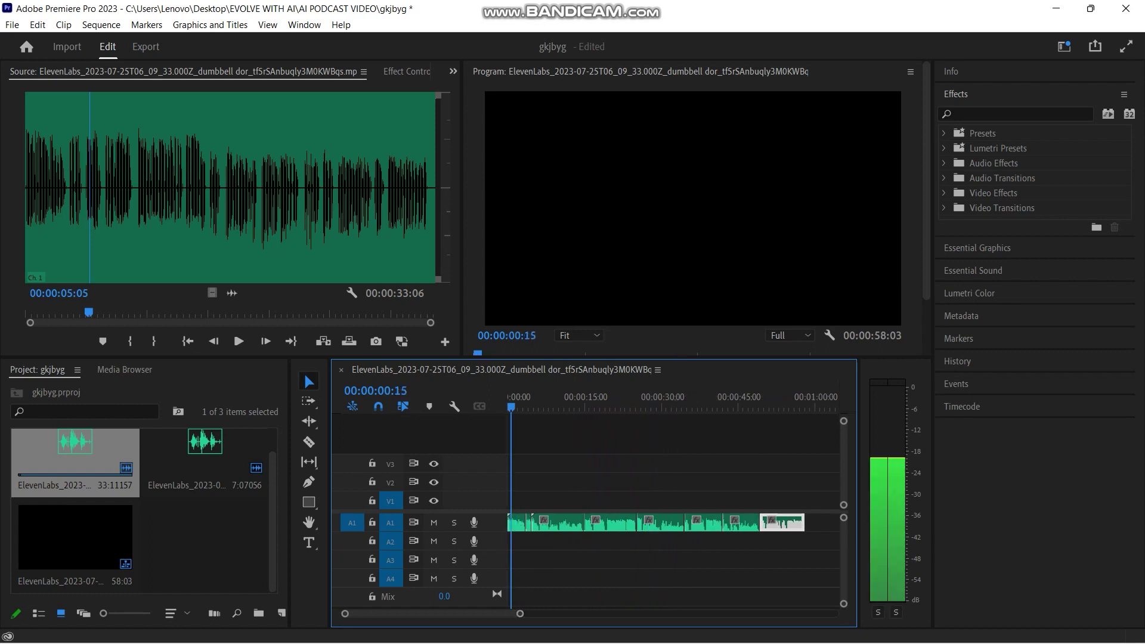
{"action": "key", "text": "space"}
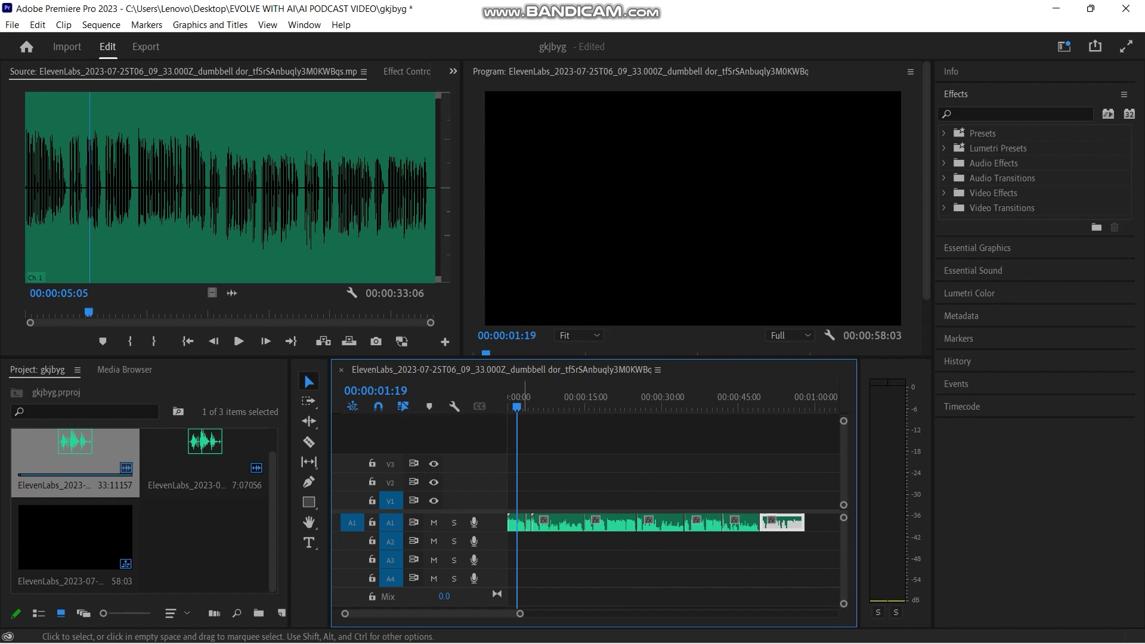
Delete the woman's three clips from track A1, leaving gaps between the man's lines
{"action": "left_click_drag", "start_coordinate": [538, 499], "coordinate": [564, 524]}
{"action": "key", "text": "Delete"}
{"action": "left_click", "coordinate": [659, 523]}
{"action": "key", "text": "Delete"}
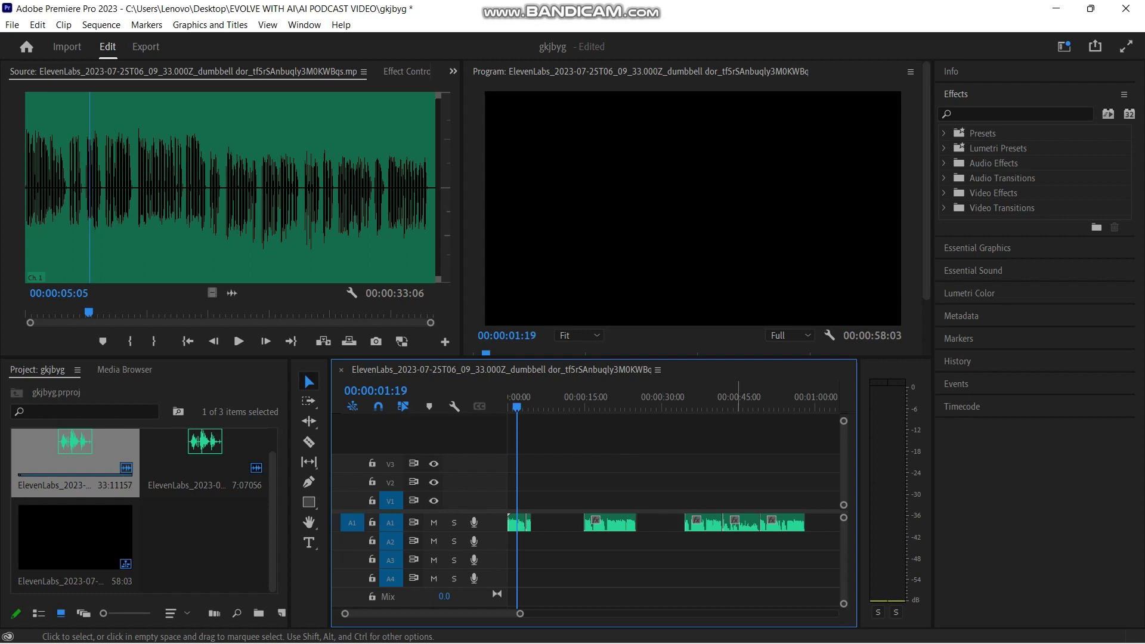
{"action": "left_click", "coordinate": [737, 523]}
{"action": "key", "text": "Delete"}
Mark the sequence's in point at 00:00:00:00 and its out point at 00:00:57:22
{"action": "key", "text": "Home"}
{"action": "key", "text": "i"}
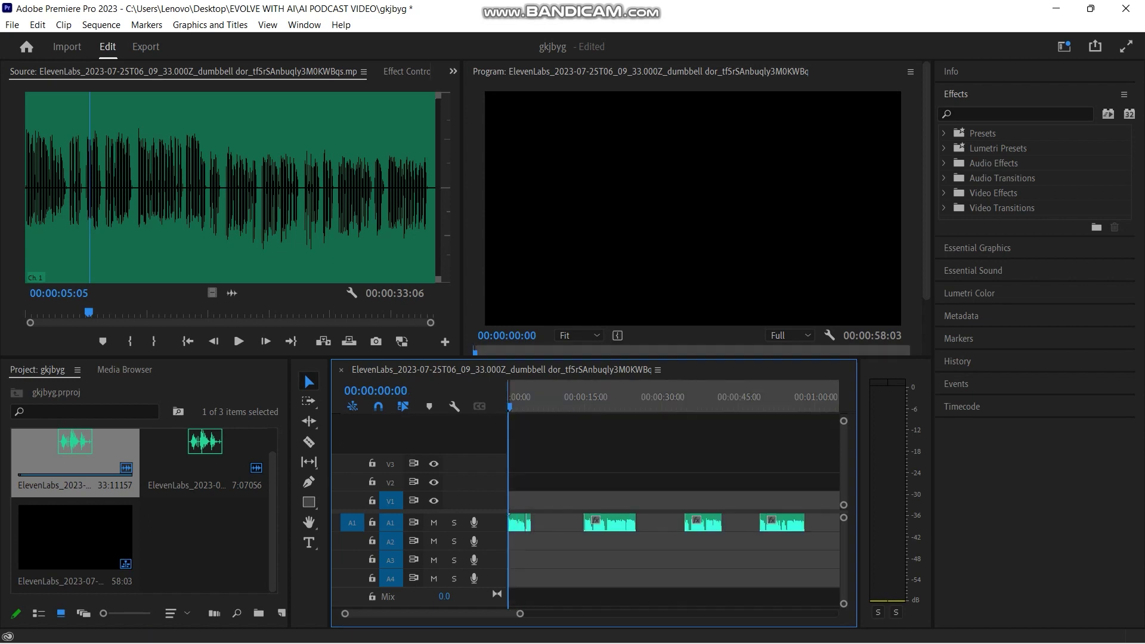
{"action": "key", "text": "space"}
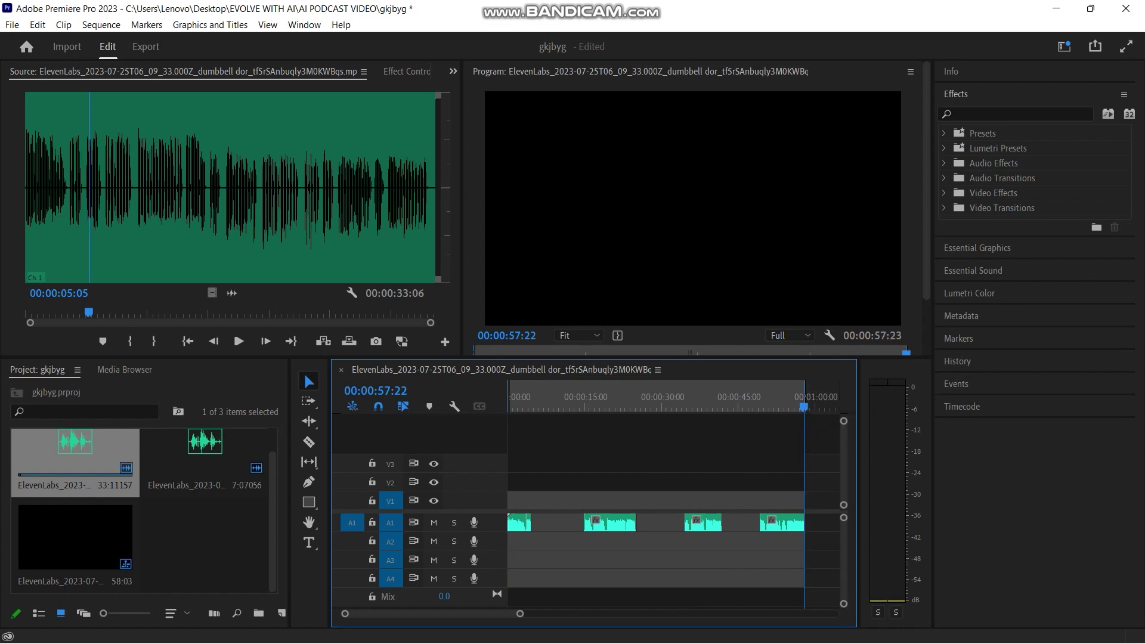
Open the media export settings for the sequence and name the output file "male voice"
{"action": "key", "text": "alt+f"}
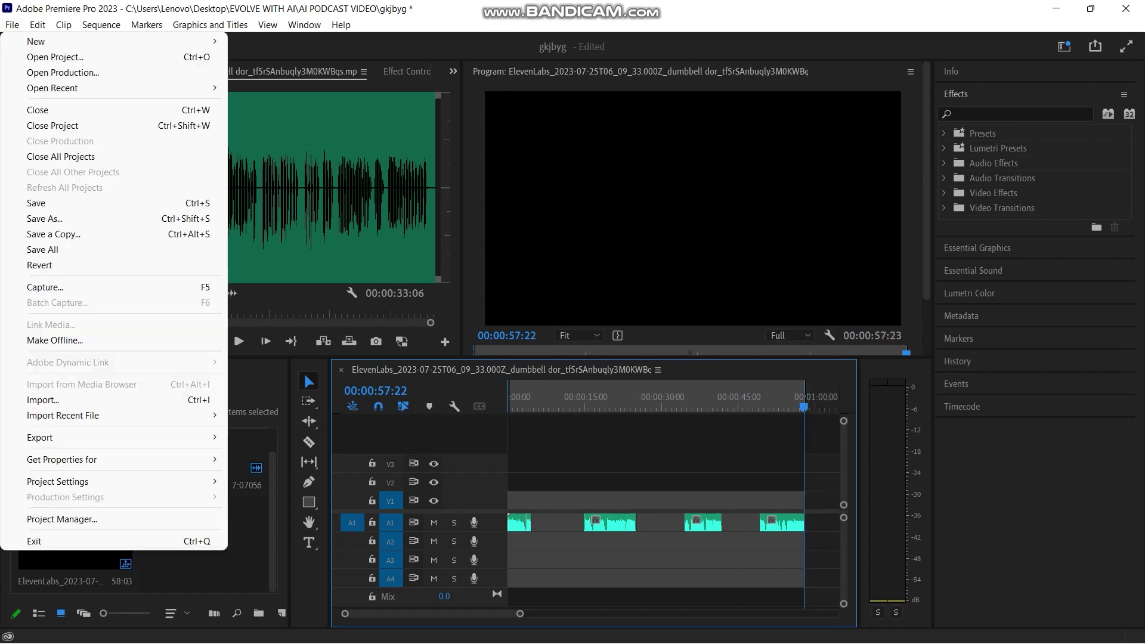
{"action": "mouse_move", "coordinate": [40, 438]}
{"action": "left_click", "coordinate": [267, 437]}
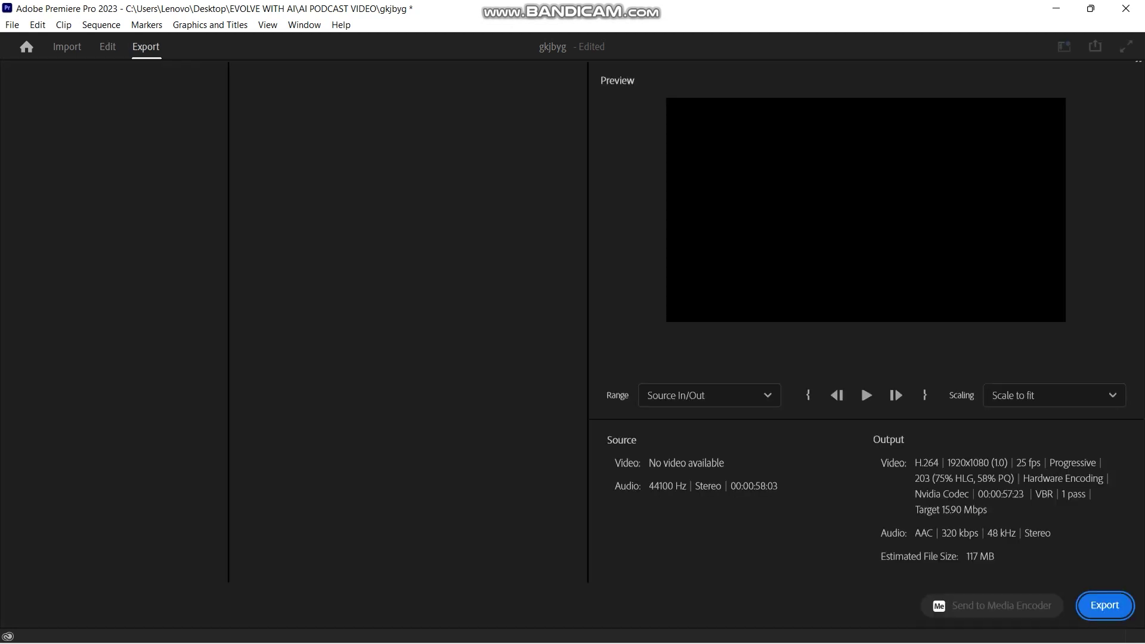
{"action": "triple_click", "coordinate": [384, 116]}
{"action": "key", "text": "BackSpace"}
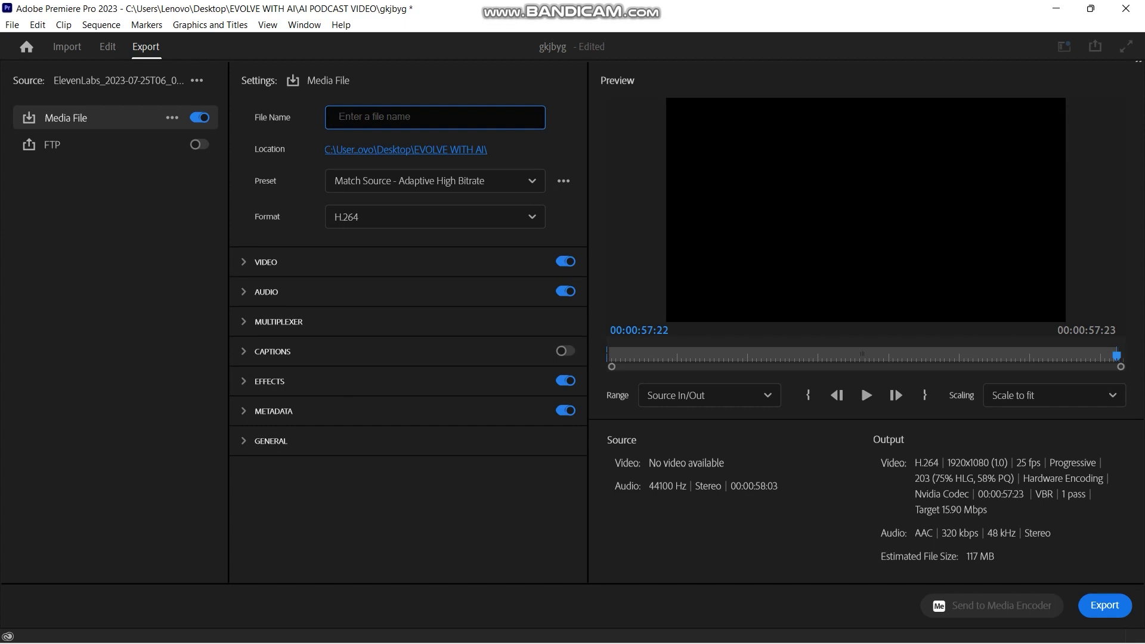
{"action": "type", "text": "male voice"}
Set the export format to MP3 and export the man's audio
{"action": "left_click", "coordinate": [436, 217]}
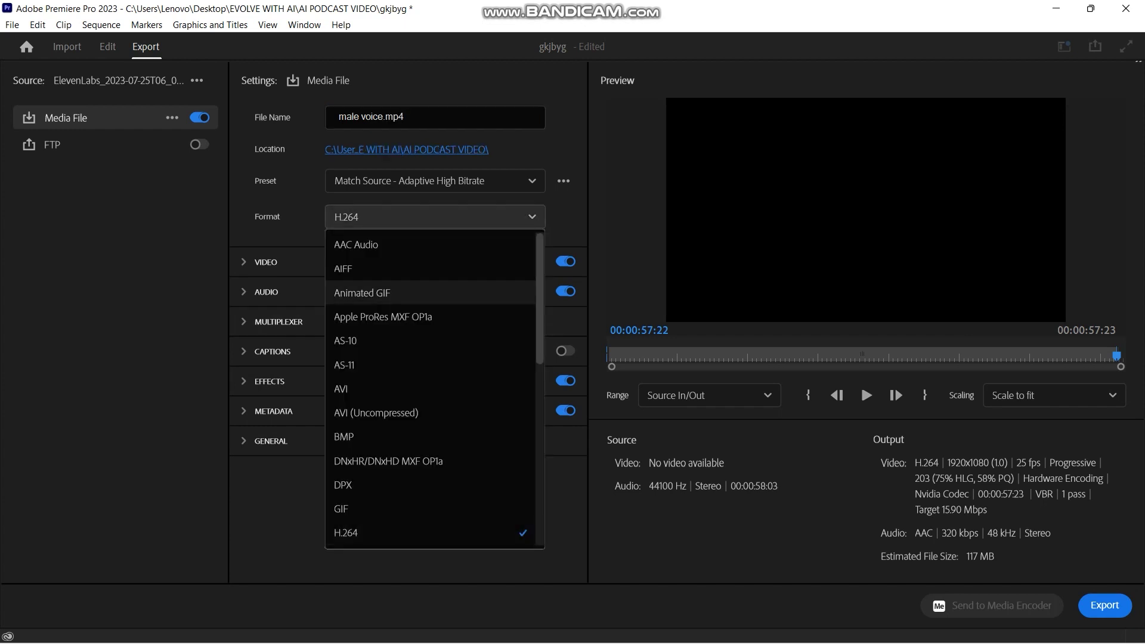
{"action": "scroll", "coordinate": [430, 388], "scroll_direction": "down", "scroll_amount": 3}
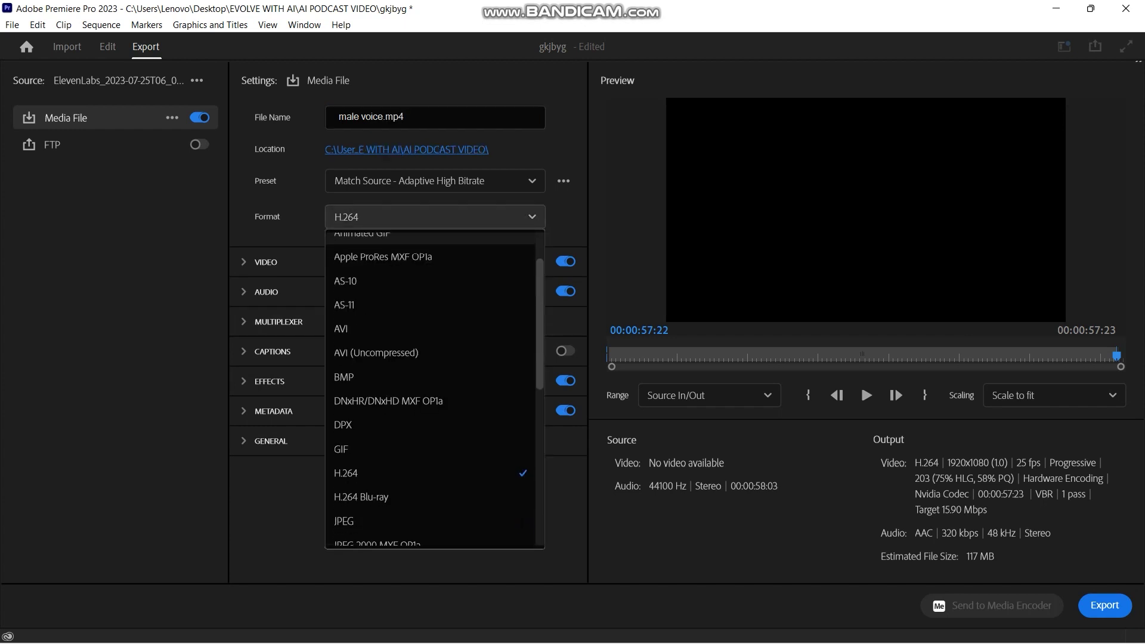
{"action": "scroll", "coordinate": [430, 382], "scroll_direction": "down", "scroll_amount": 10}
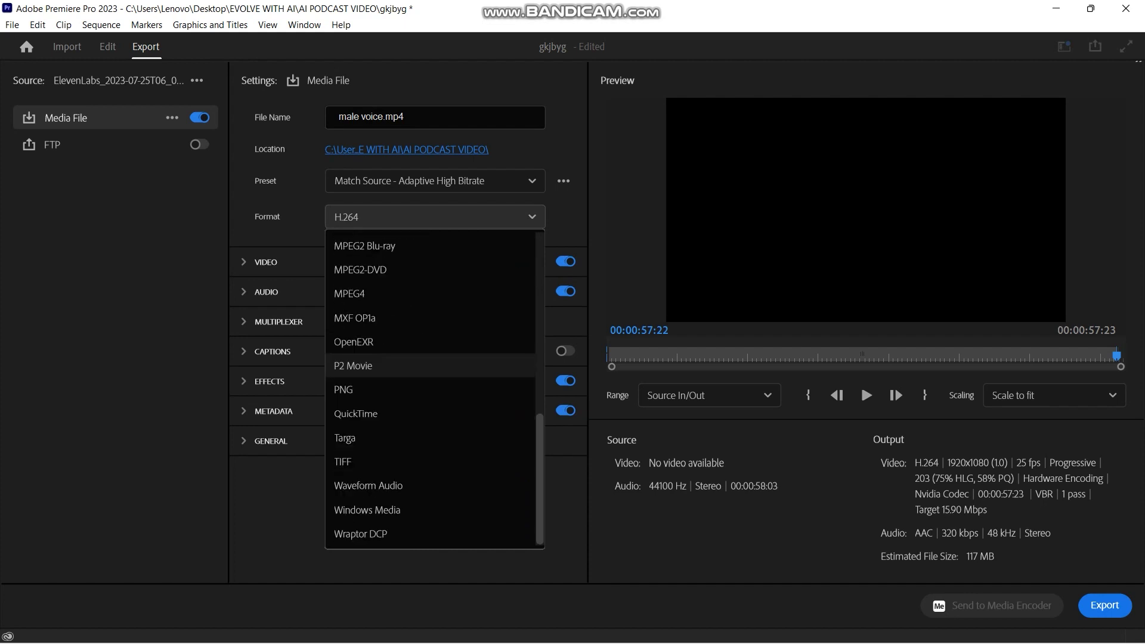
{"action": "scroll", "coordinate": [358, 366], "scroll_direction": "up", "scroll_amount": 7}
{"action": "left_click", "coordinate": [358, 338]}
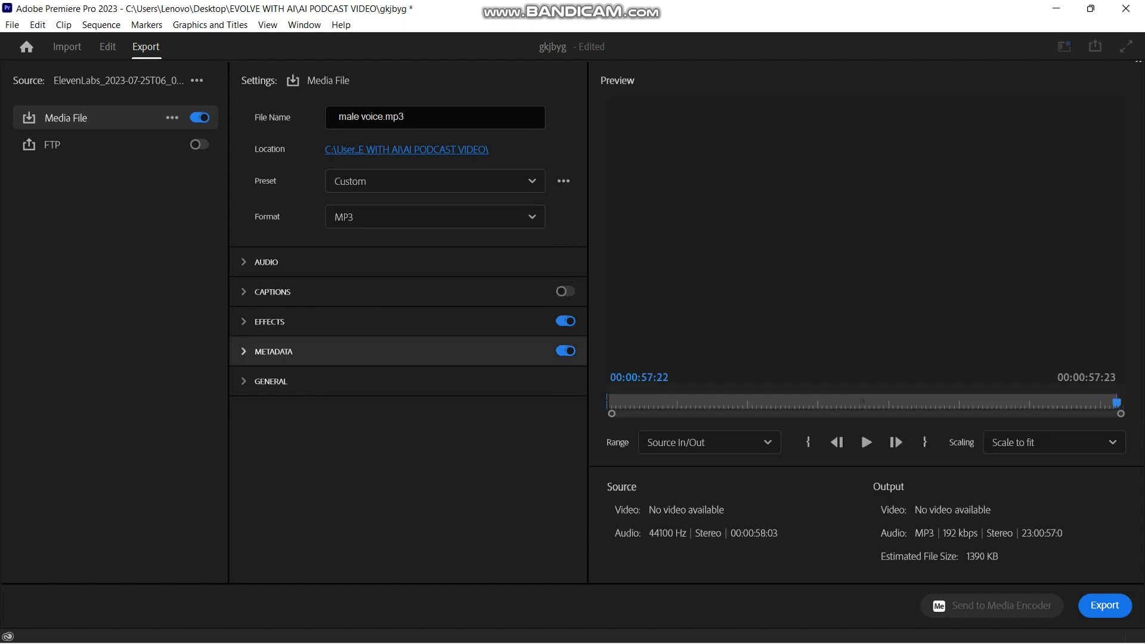
{"action": "left_click", "coordinate": [1105, 606]}
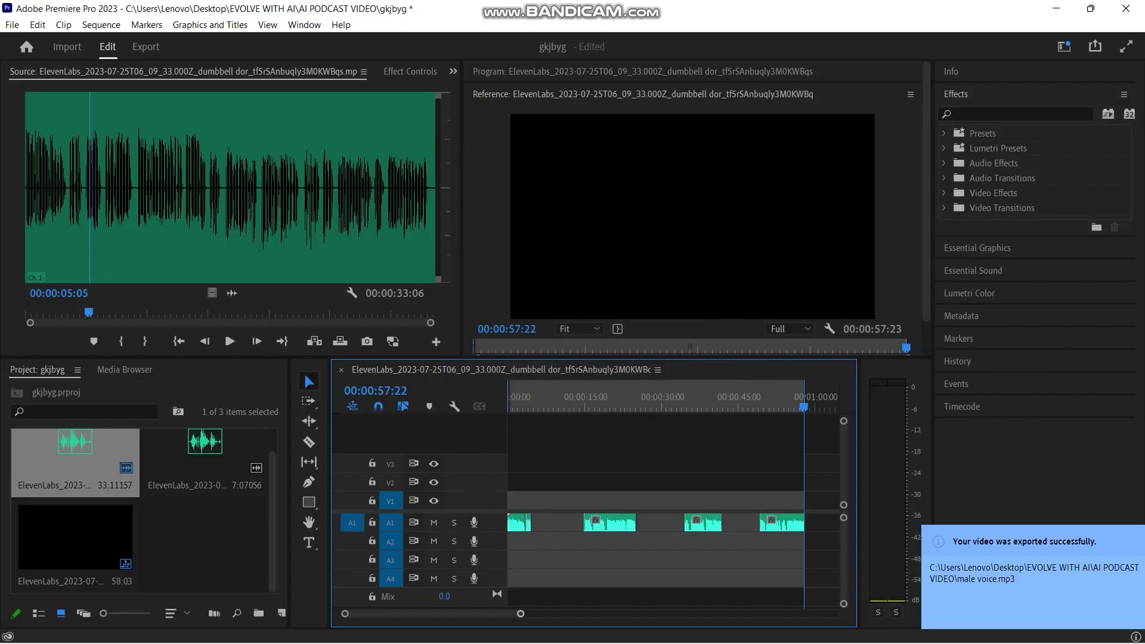
Undo the in and out marks and the clip deletions to restore the full dialogue on track A1
{"action": "left_click_drag", "start_coordinate": [521, 614], "coordinate": [565, 614]}
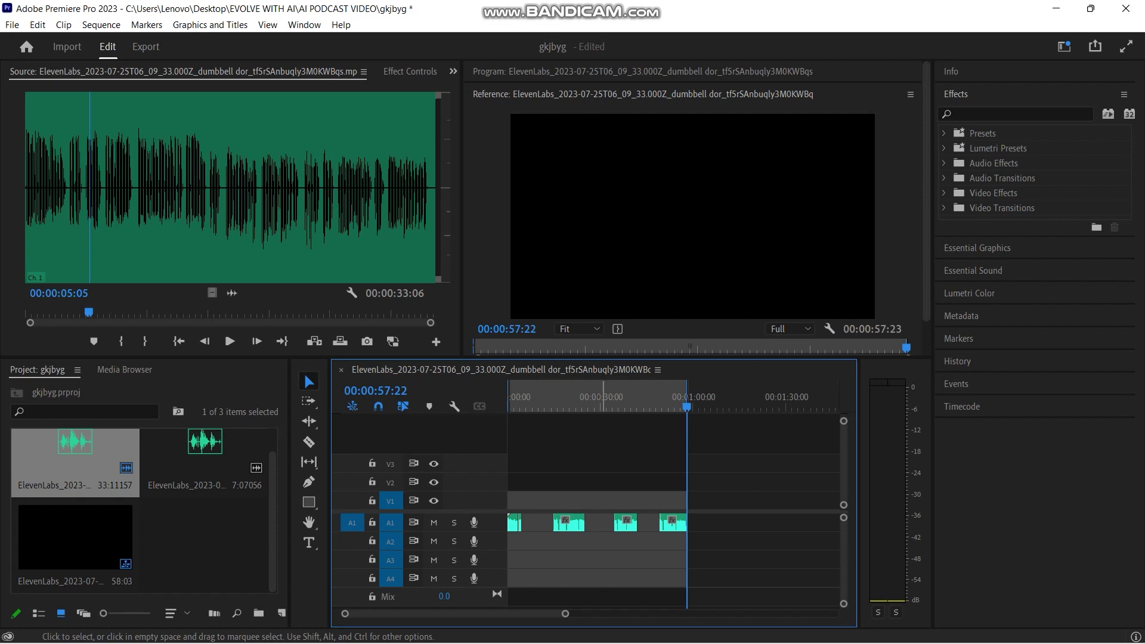
{"action": "key", "text": "ctrl+z"}
{"action": "key", "text": "ctrl+z"}
{"action": "key", "text": "ctrl+z"}
{"action": "key", "text": "ctrl+z"}
{"action": "key", "text": "ctrl+z"}
{"action": "key", "text": "ctrl+z"}
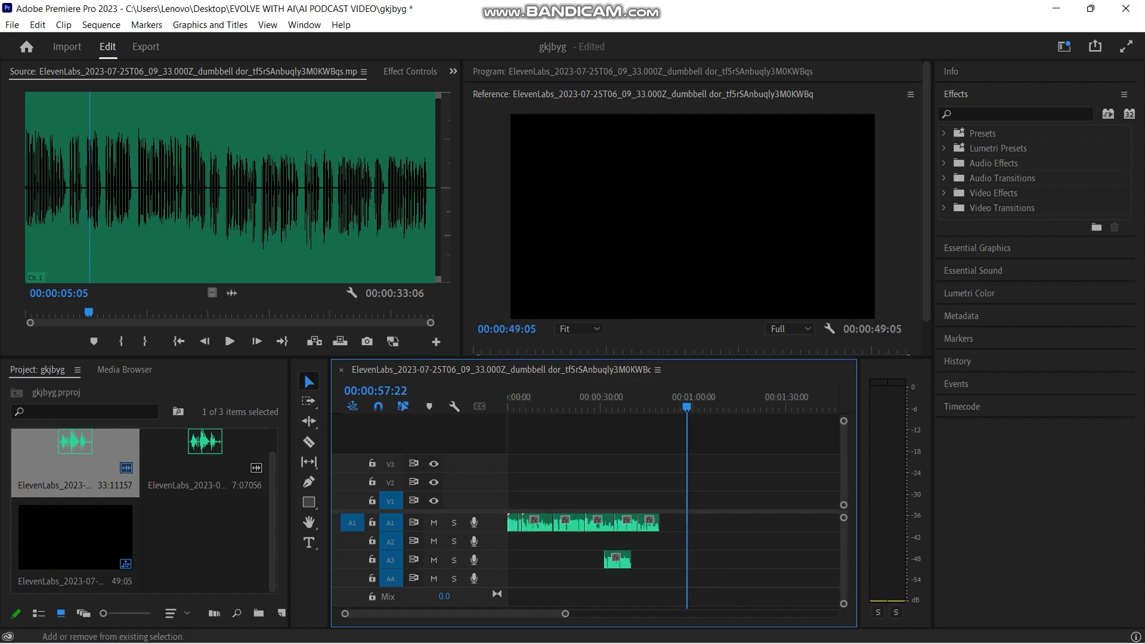
{"action": "key", "text": "ctrl+z"}
Delete the man's four lines from track A1, leaving gaps around the woman's clips
{"action": "left_click_drag", "start_coordinate": [510, 499], "coordinate": [522, 543]}
{"action": "key", "text": "Delete"}
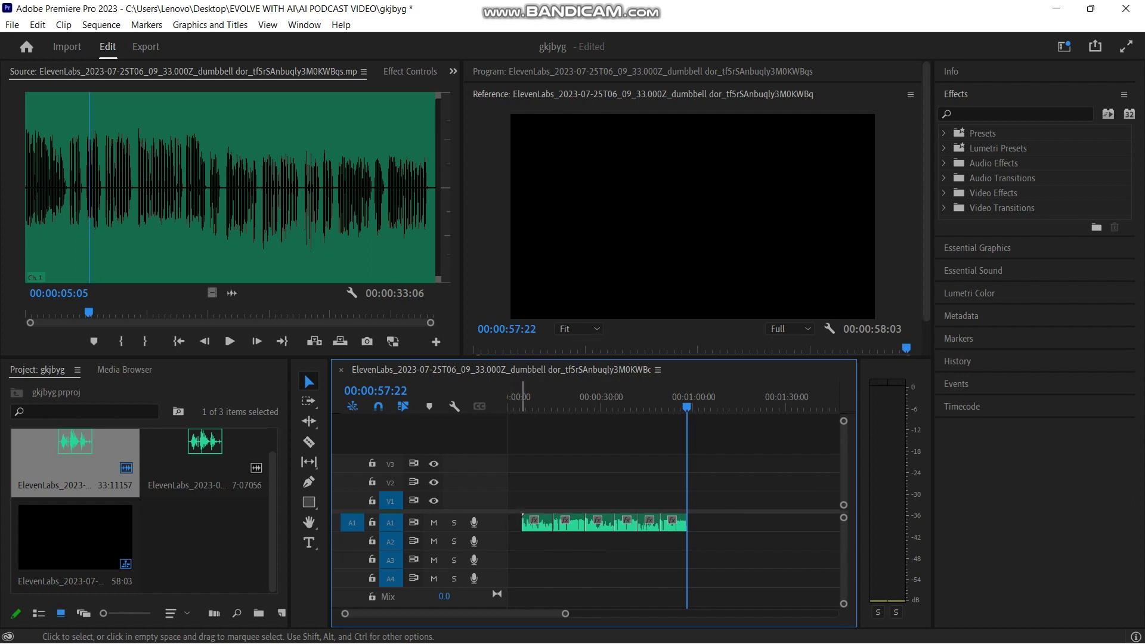
{"action": "left_click_drag", "start_coordinate": [569, 503], "coordinate": [571, 537]}
{"action": "key", "text": "Delete"}
{"action": "left_click_drag", "start_coordinate": [635, 503], "coordinate": [629, 537]}
{"action": "key", "text": "Delete"}
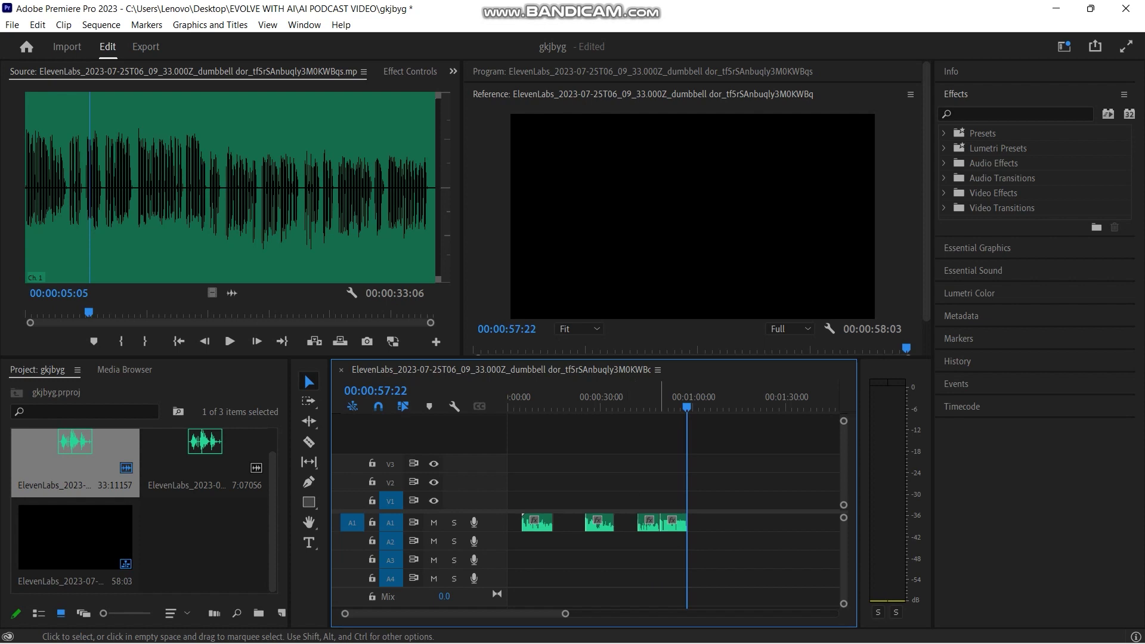
{"action": "mouse_move", "coordinate": [688, 407]}
{"action": "left_mouse_down"}
{"action": "mouse_move", "coordinate": [525, 406]}
{"action": "mouse_move", "coordinate": [665, 406]}
{"action": "left_mouse_up"}
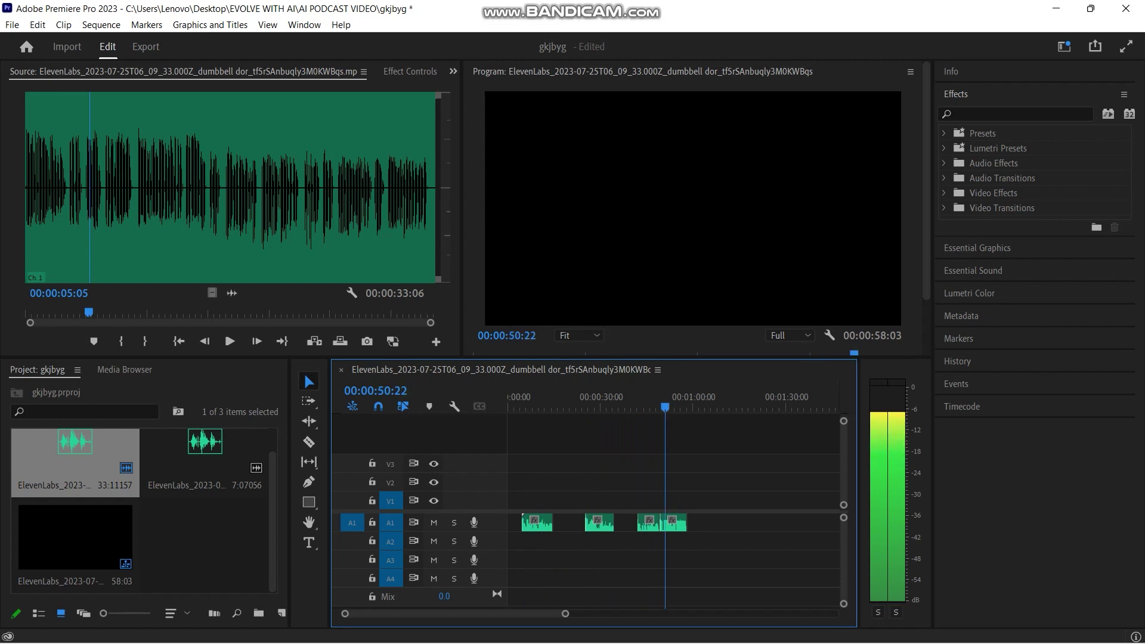
{"action": "left_click_drag", "start_coordinate": [685, 497], "coordinate": [673, 521]}
{"action": "key", "text": "Delete"}
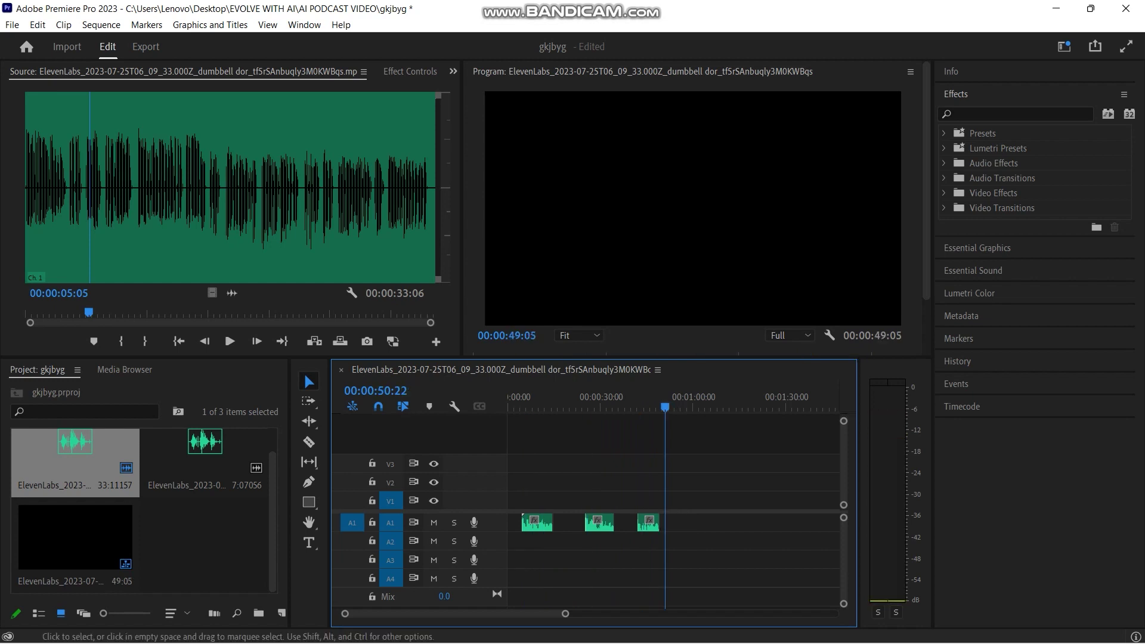
Mark the in point at the start of the woman's sequence, 00:00:00:00
{"action": "key", "text": "Up"}
{"action": "key", "text": "Home"}
{"action": "key", "text": "i"}
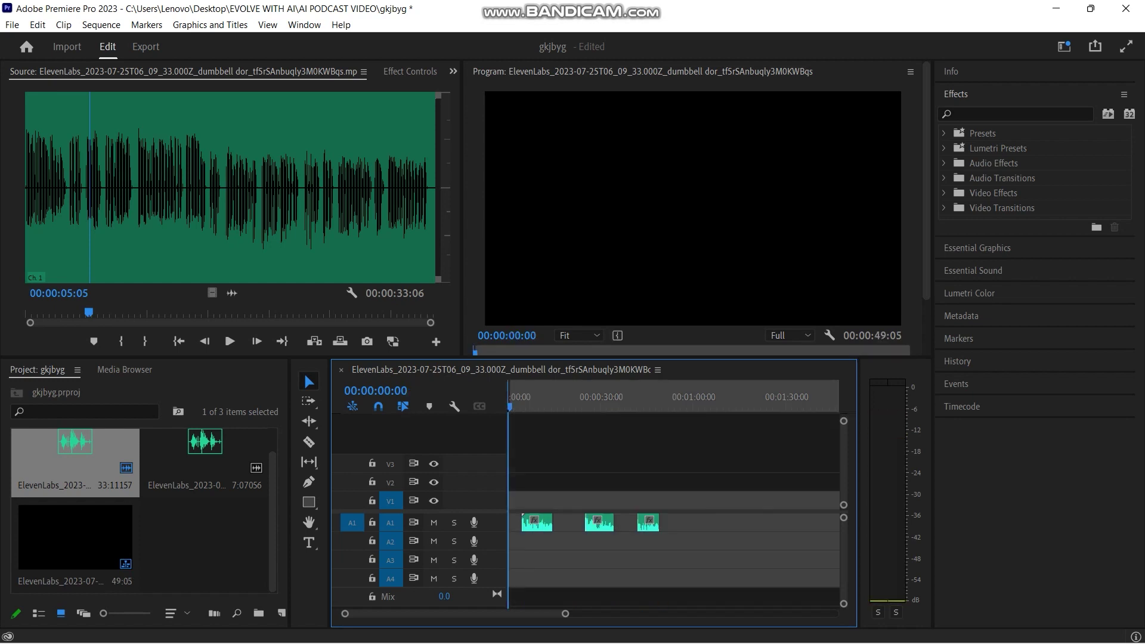
Mark the out point at 00:00:48:24 and export the woman's audio as an MP3 named "women voice"
{"action": "left_click_drag", "start_coordinate": [510, 406], "coordinate": [659, 406]}
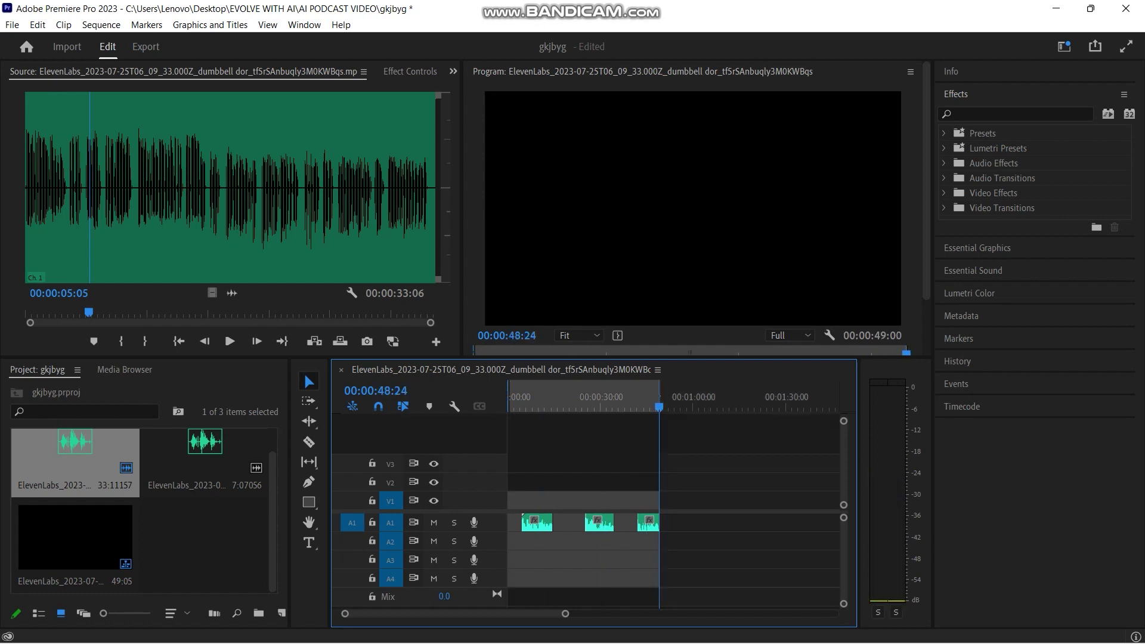
{"action": "left_click", "coordinate": [12, 24]}
{"action": "mouse_move", "coordinate": [40, 437]}
{"action": "left_click", "coordinate": [269, 437]}
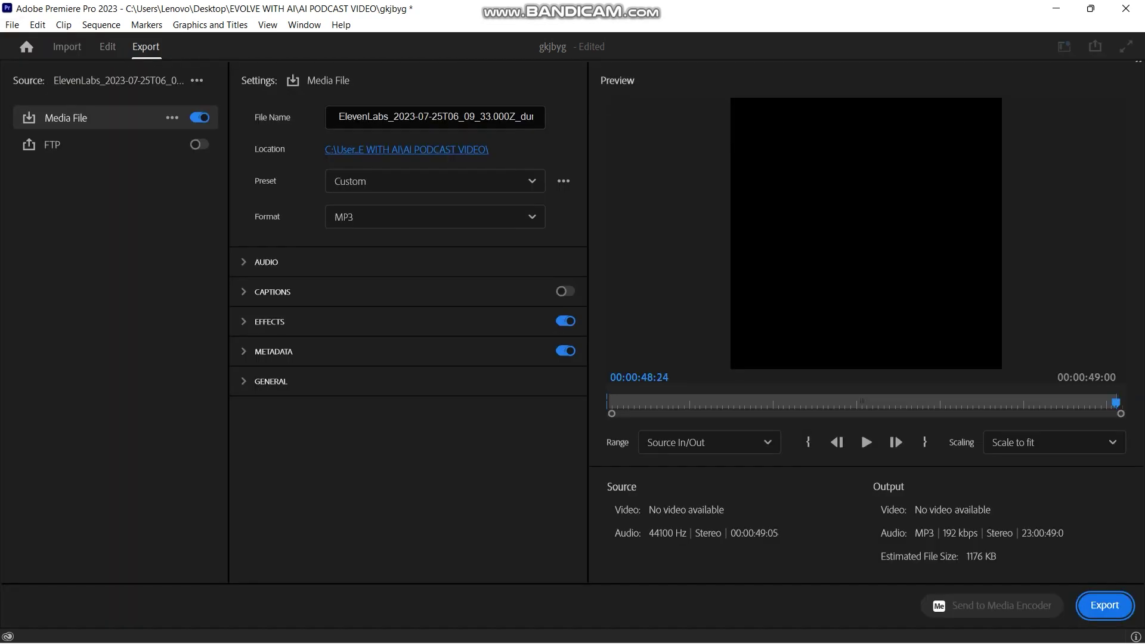
{"action": "left_click", "coordinate": [435, 117]}
{"action": "key", "text": "BackSpace"}
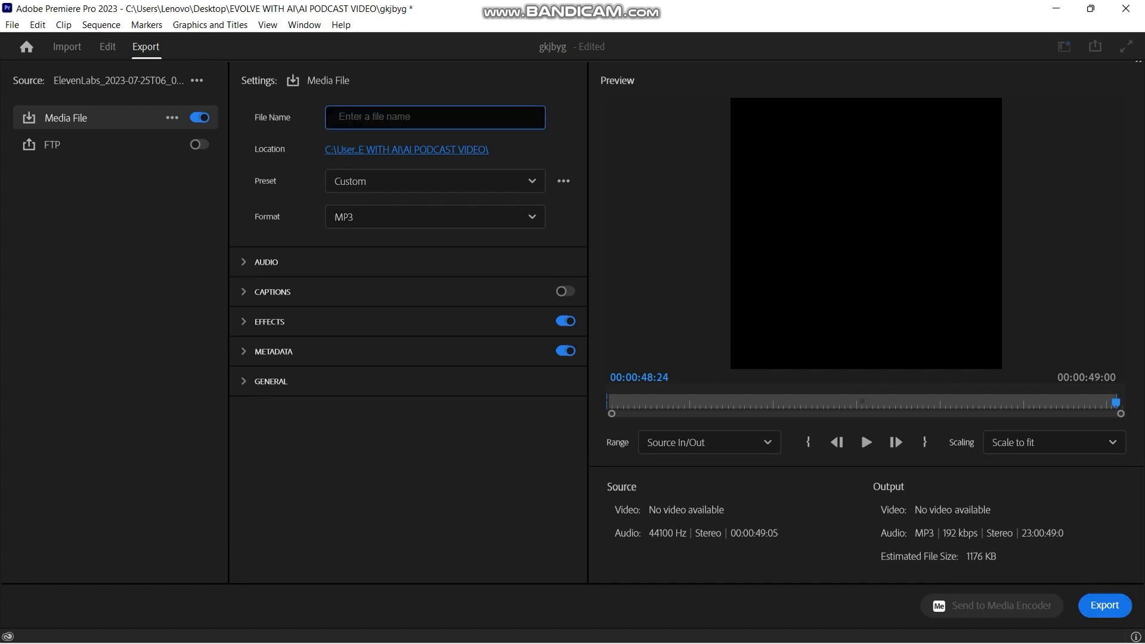
{"action": "type", "text": "women voice"}
{"action": "left_click", "coordinate": [1105, 606]}
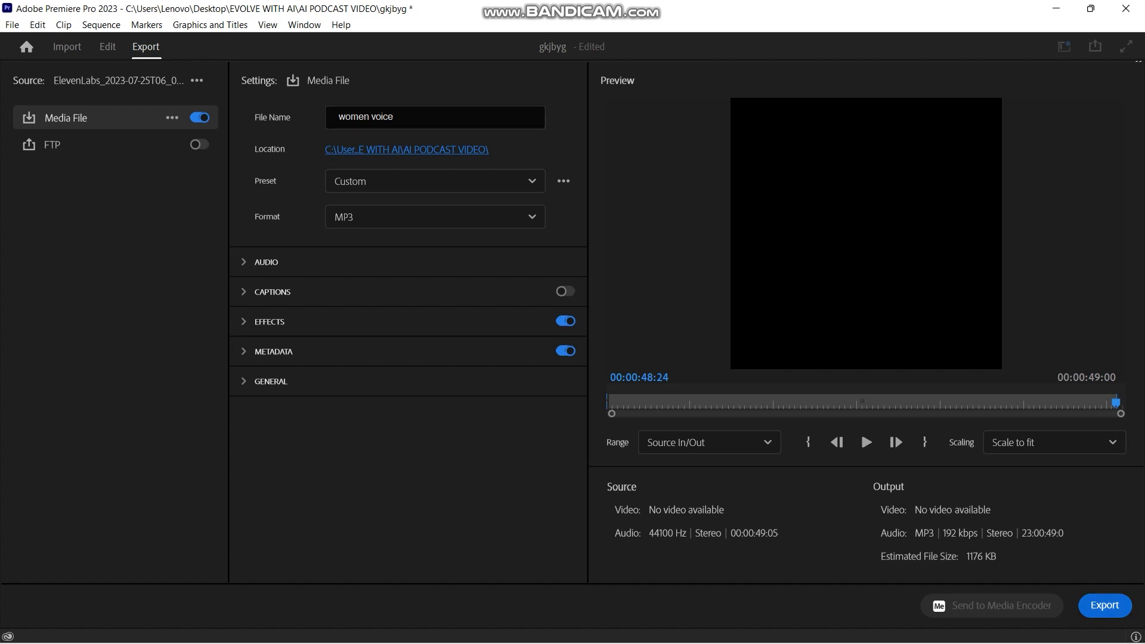
Switch to Chrome and review the generated man-and-woman podcast scenes in the Midjourney general channel on Discord
{"action": "key", "text": "alt+Tab"}
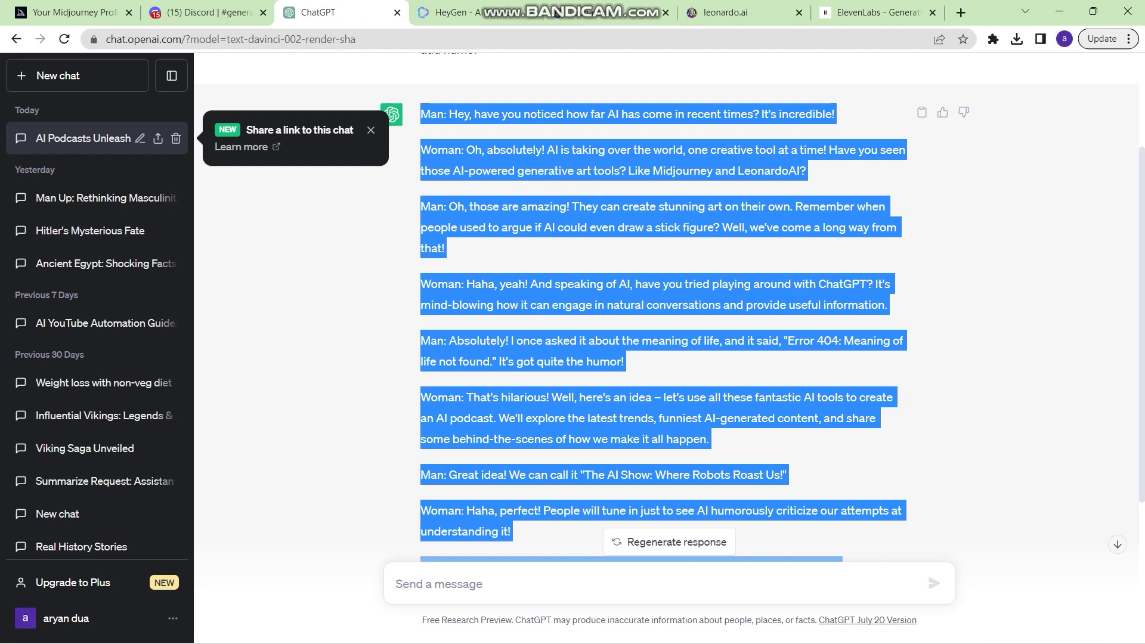
{"action": "left_click", "coordinate": [208, 12]}
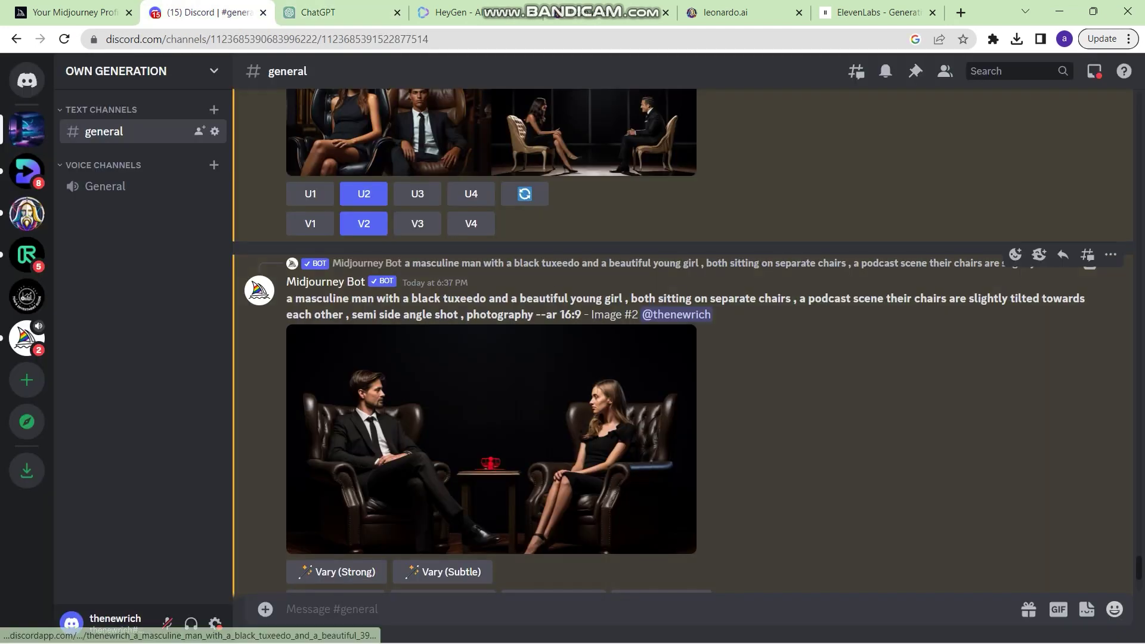
{"action": "scroll", "coordinate": [683, 340], "scroll_direction": "up", "scroll_amount": 15}
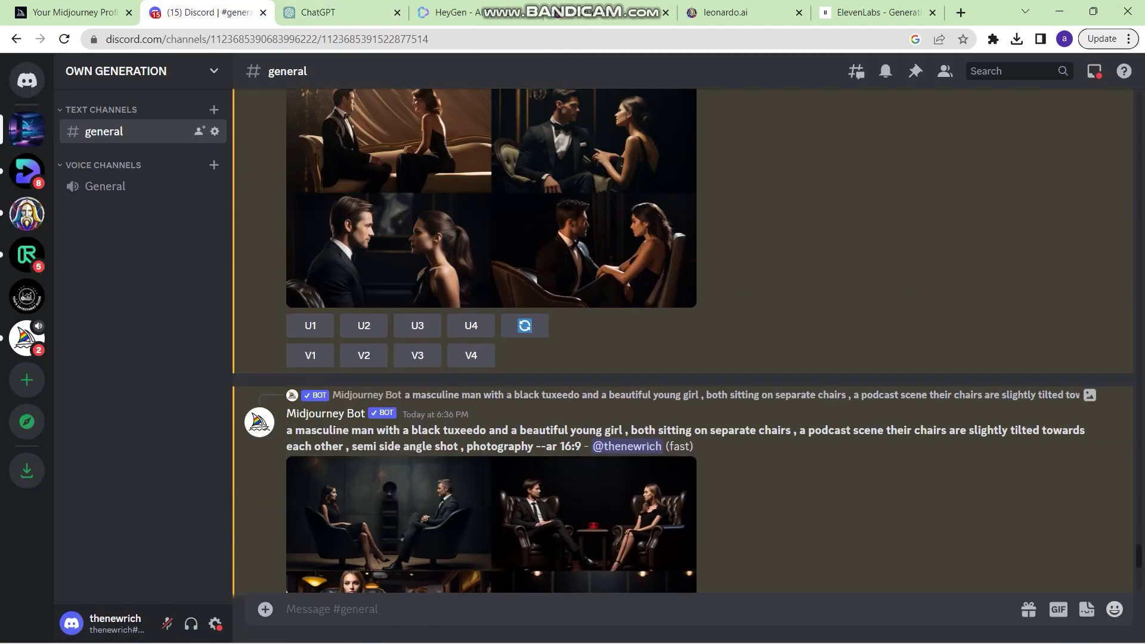
{"action": "scroll", "coordinate": [683, 340], "scroll_direction": "up", "scroll_amount": 10}
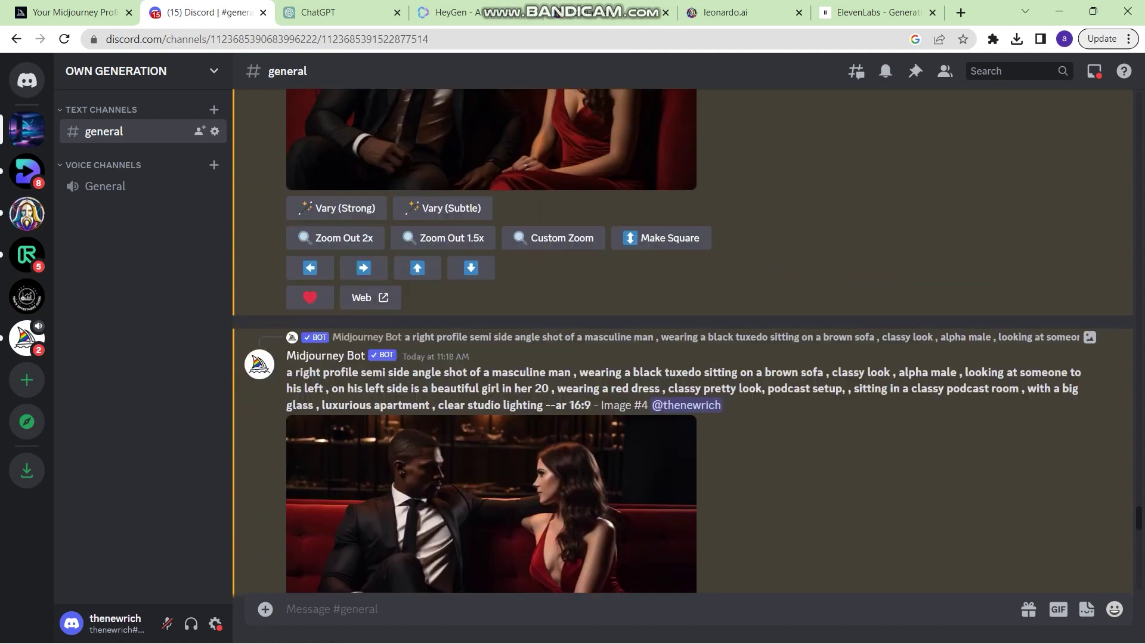
{"action": "scroll", "coordinate": [683, 340], "scroll_direction": "up", "scroll_amount": 10}
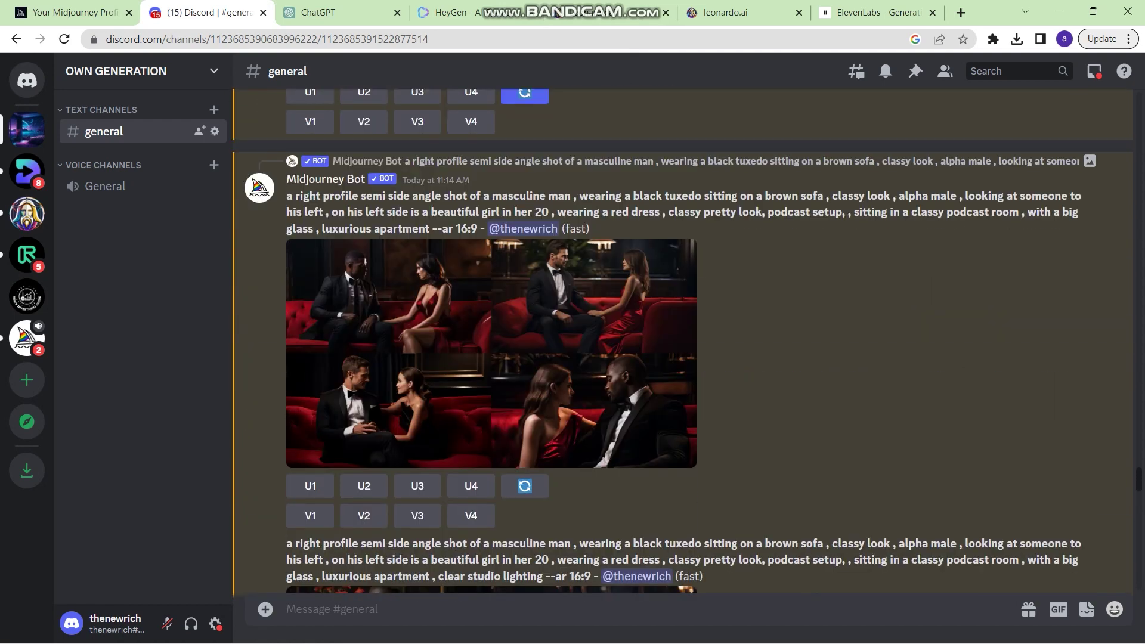
{"action": "scroll", "coordinate": [682, 340], "scroll_direction": "up", "scroll_amount": 3}
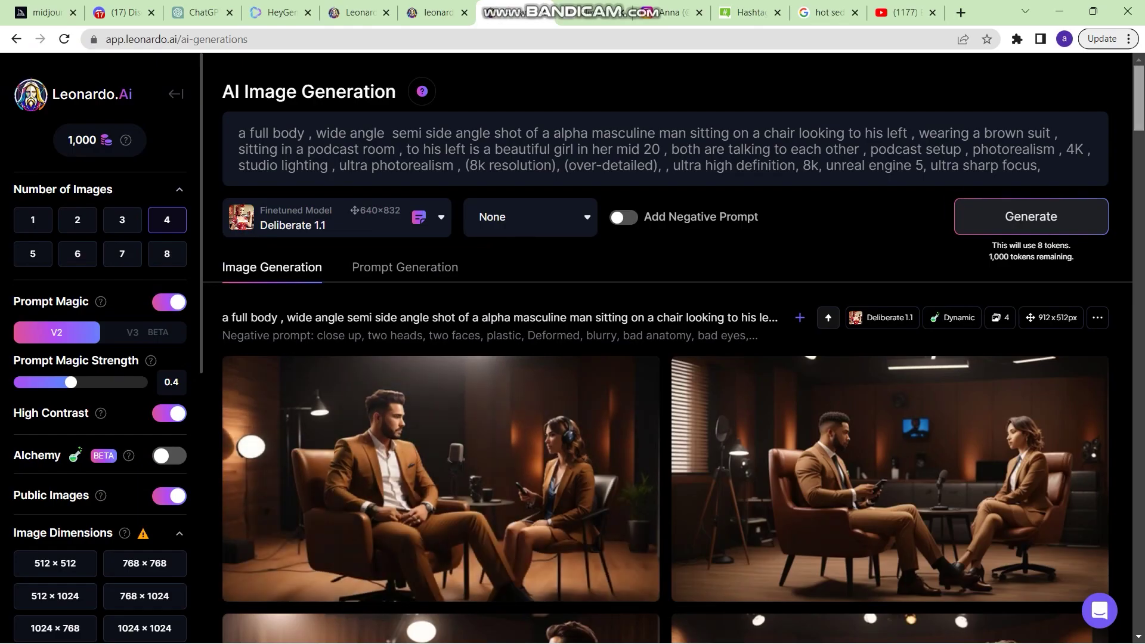
Review the Leonardo.Ai generations of a man and woman talking in a podcast room
{"action": "scroll", "coordinate": [666, 348], "scroll_direction": "down", "scroll_amount": 5}
{"action": "scroll", "coordinate": [665, 348], "scroll_direction": "down", "scroll_amount": 10}
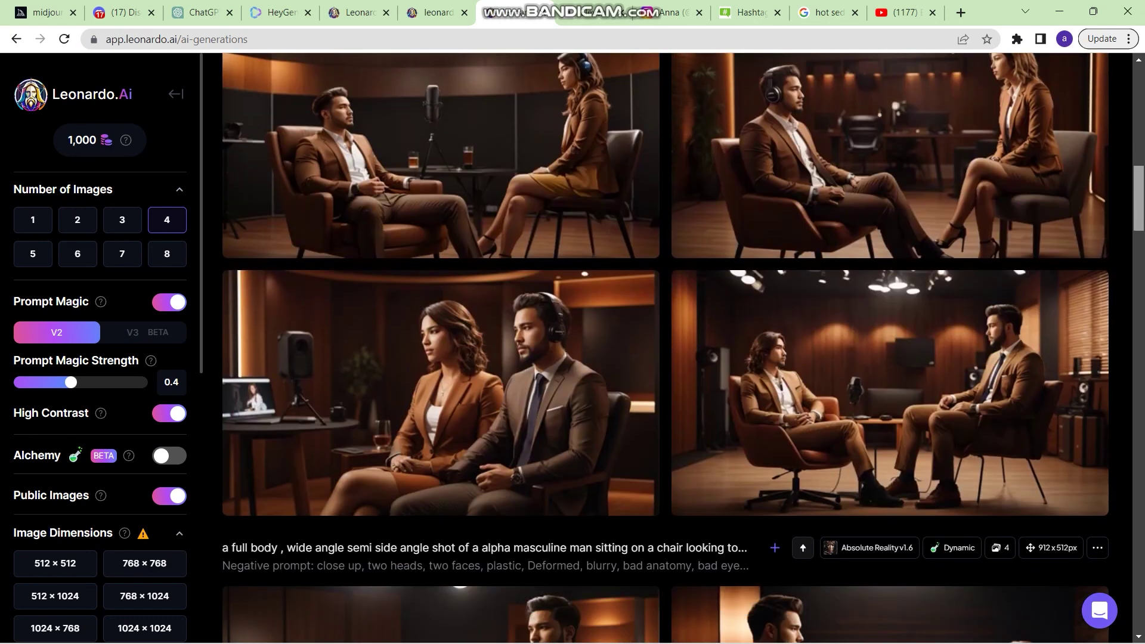
{"action": "scroll", "coordinate": [666, 348], "scroll_direction": "down", "scroll_amount": 15}
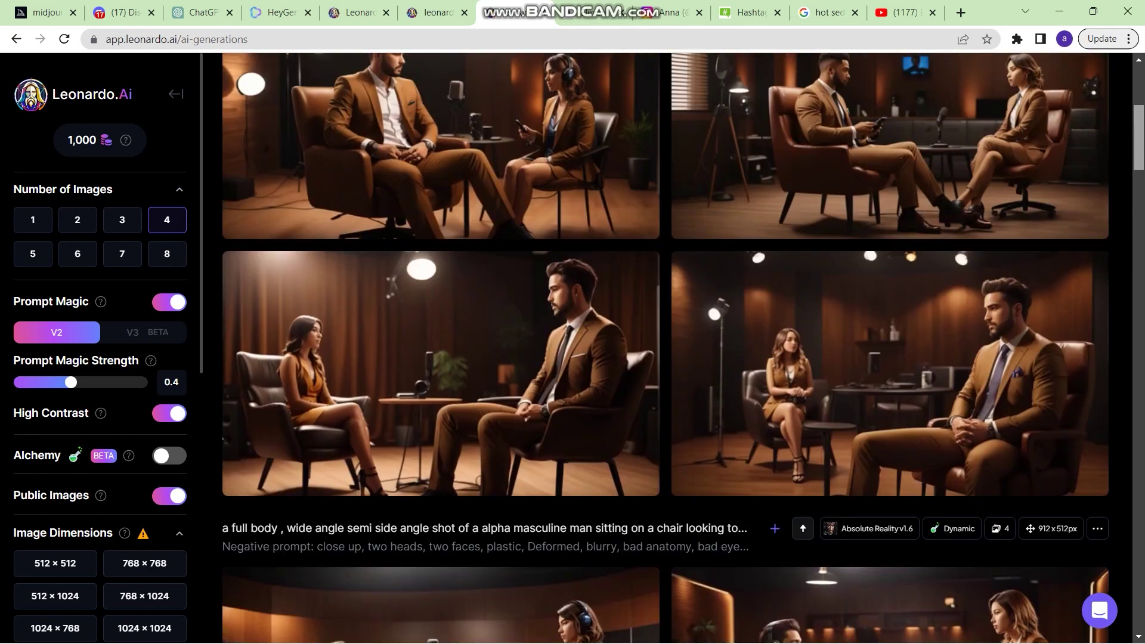
{"action": "scroll", "coordinate": [665, 347], "scroll_direction": "up", "scroll_amount": 20}
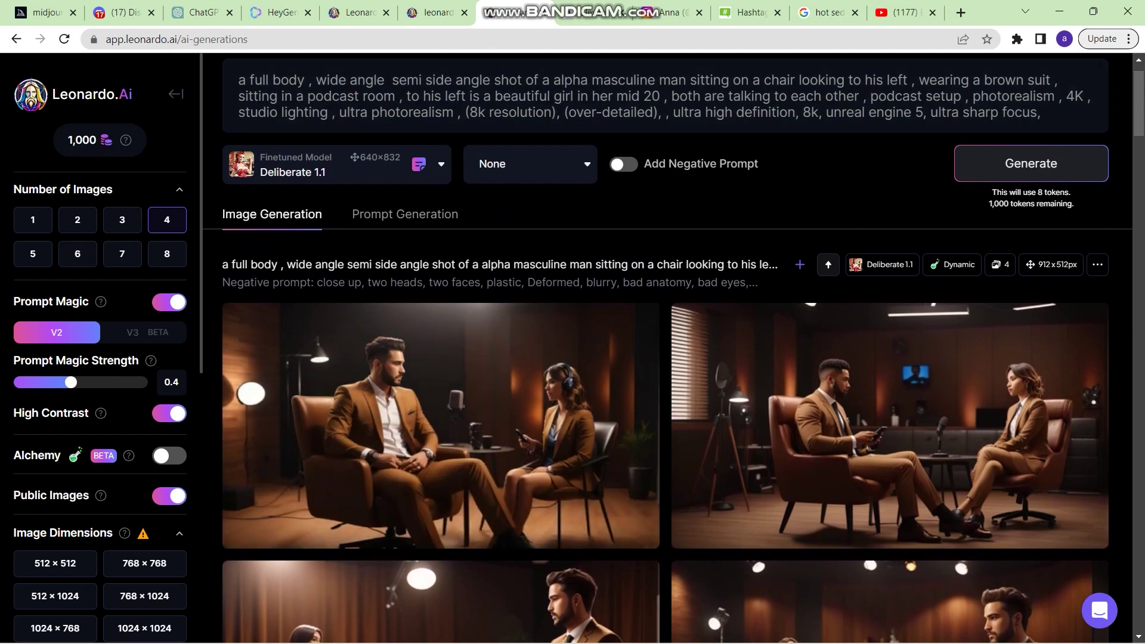
Review the earlier Midjourney green-screen and couple images on Discord, compare with Leonardo.Ai, and minimize the browser
{"action": "left_click", "coordinate": [123, 12]}
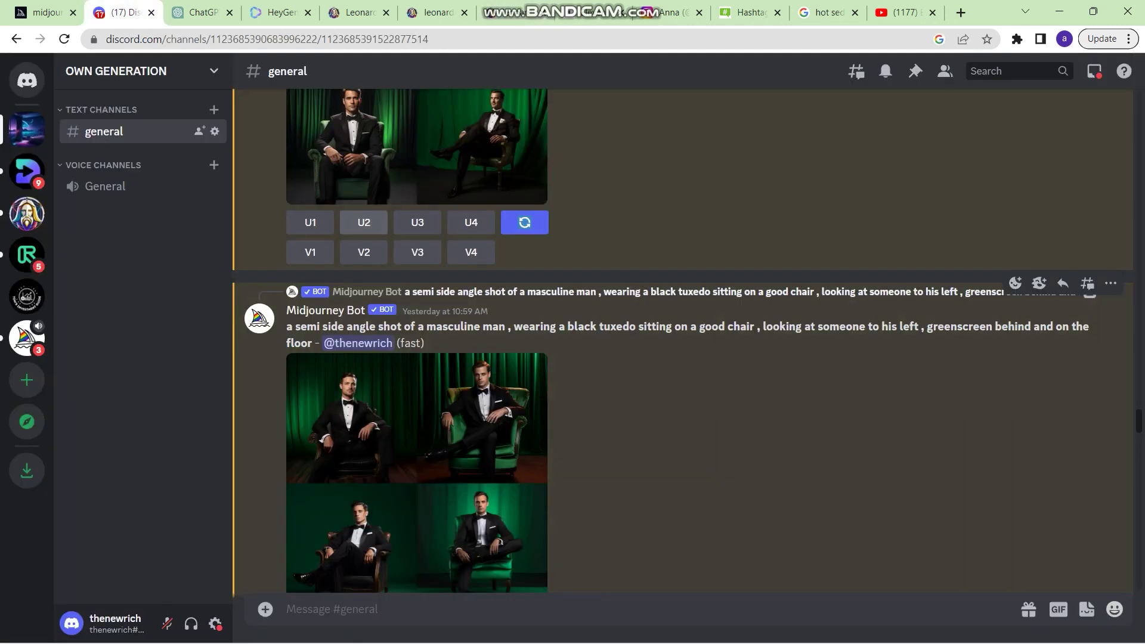
{"action": "scroll", "coordinate": [682, 341], "scroll_direction": "up", "scroll_amount": 10}
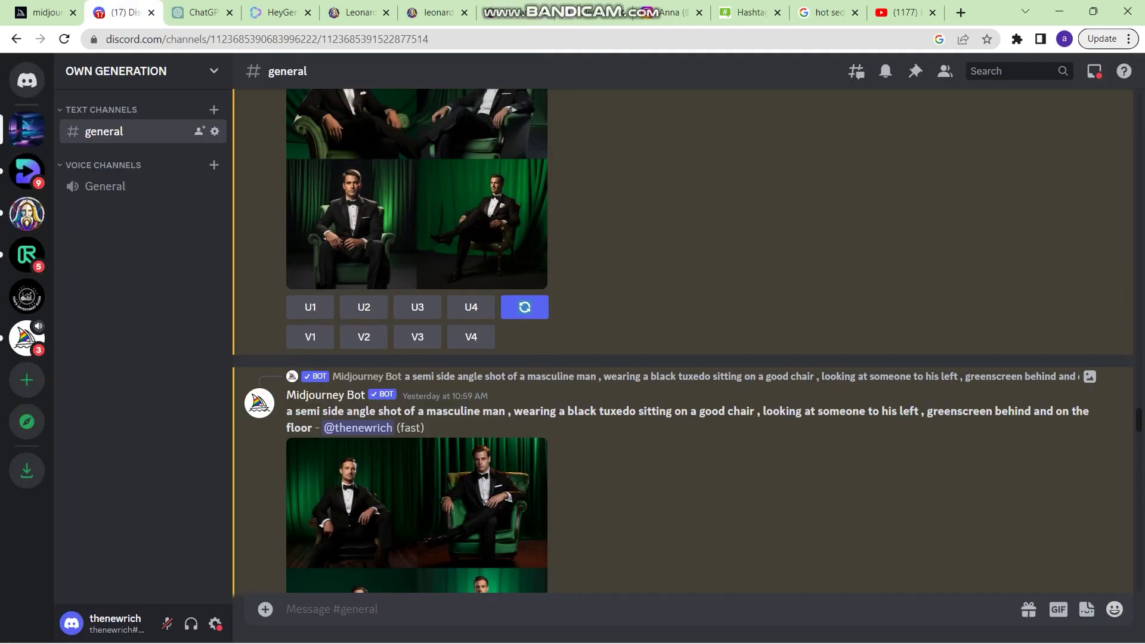
{"action": "scroll", "coordinate": [683, 341], "scroll_direction": "up", "scroll_amount": 8}
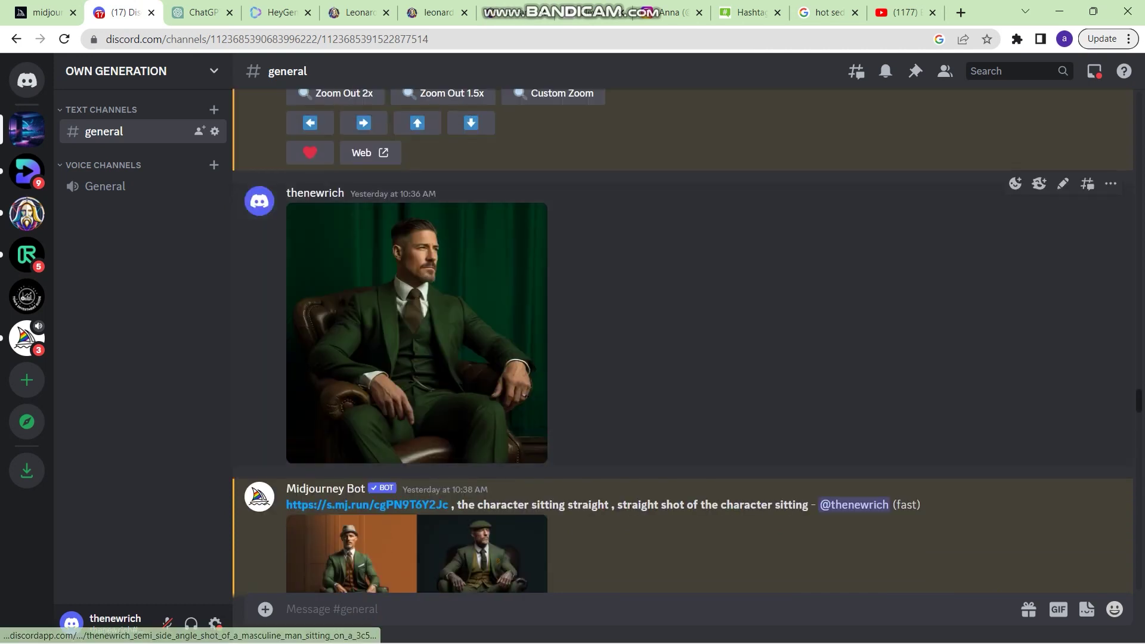
{"action": "scroll", "coordinate": [682, 341], "scroll_direction": "up", "scroll_amount": 10}
{"action": "scroll", "coordinate": [682, 341], "scroll_direction": "down", "scroll_amount": 20}
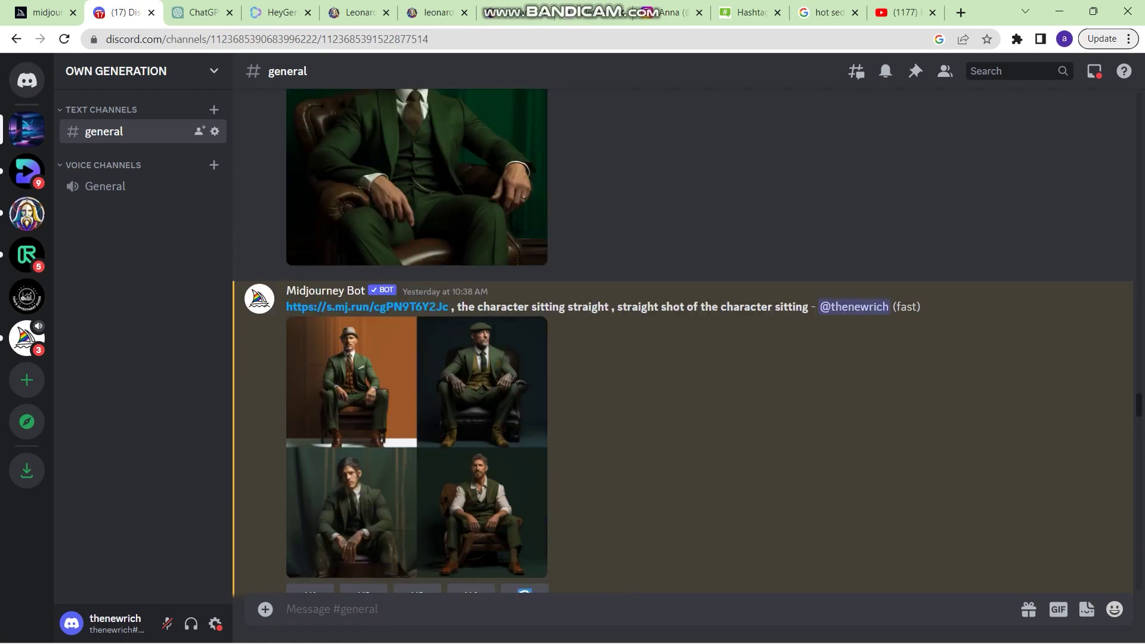
{"action": "scroll", "coordinate": [683, 341], "scroll_direction": "down", "scroll_amount": 15}
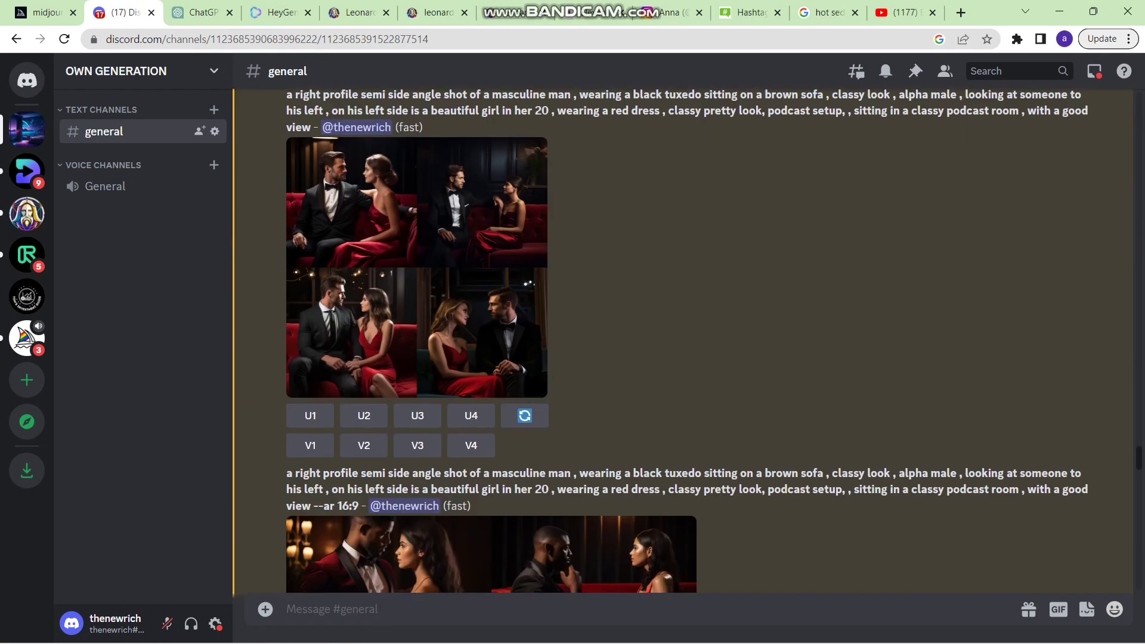
{"action": "scroll", "coordinate": [682, 340], "scroll_direction": "down", "scroll_amount": 10}
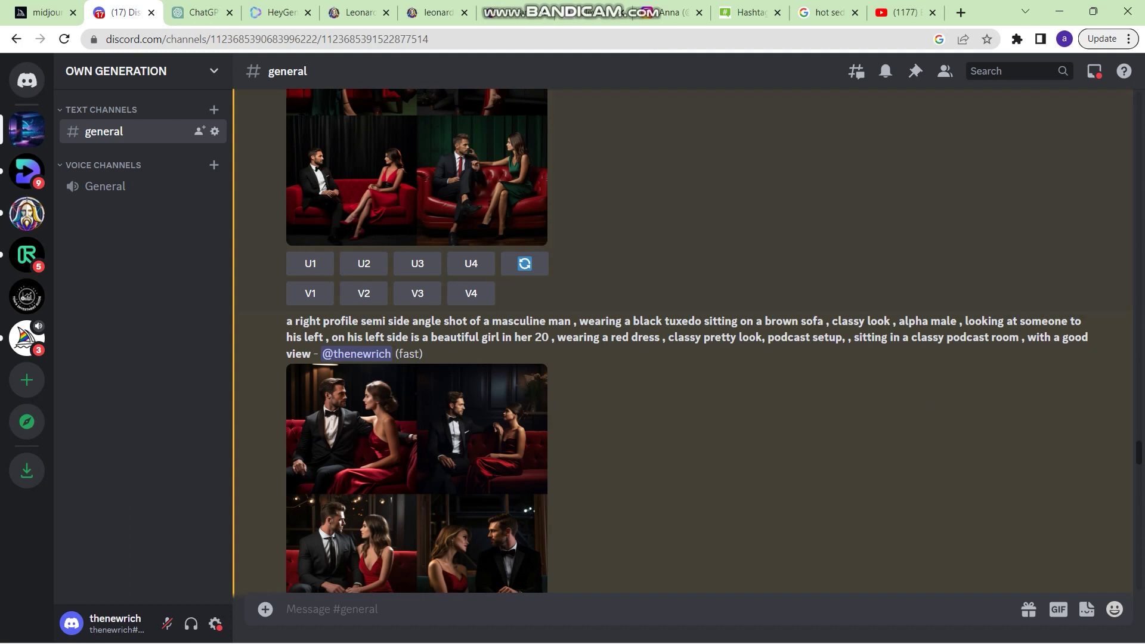
{"action": "left_click", "coordinate": [433, 12]}
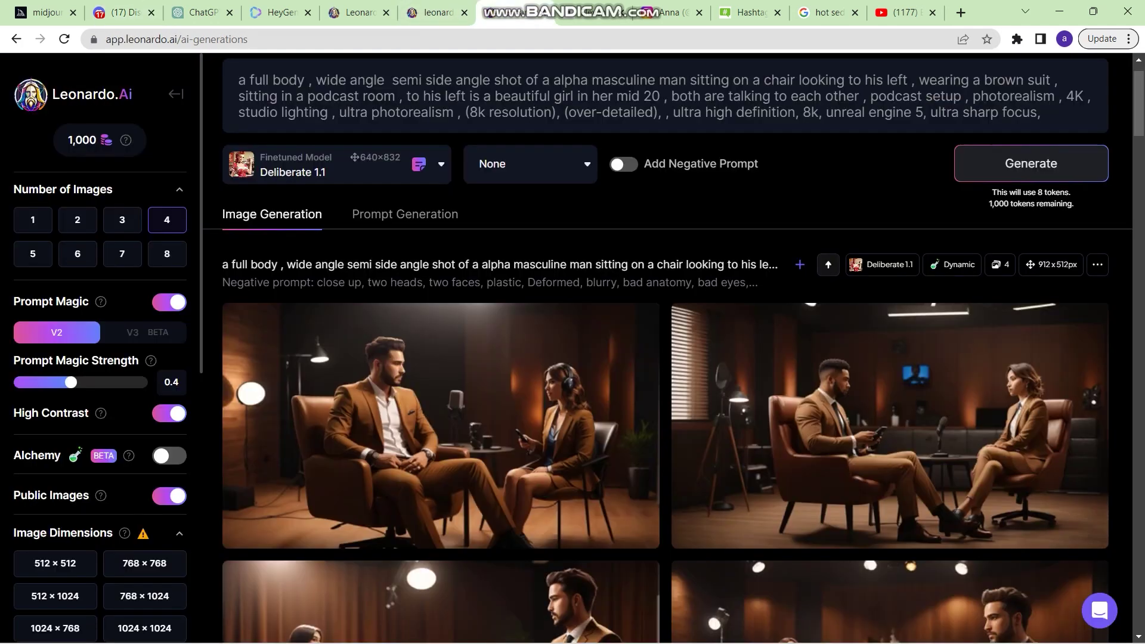
{"action": "left_click", "coordinate": [122, 12]}
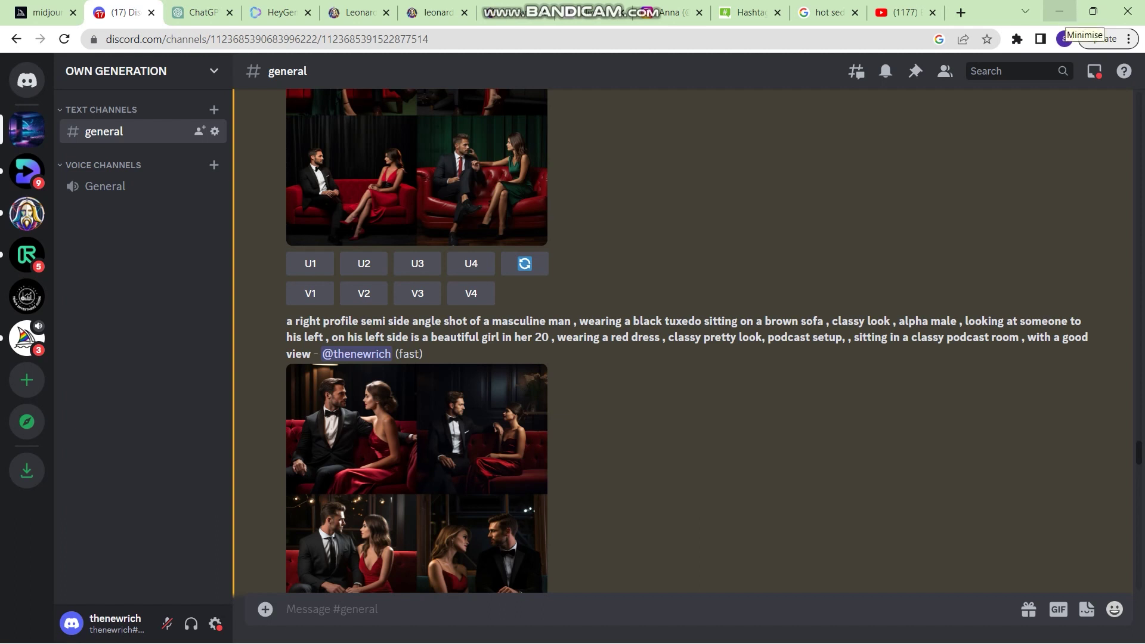
{"action": "left_click", "coordinate": [1060, 11]}
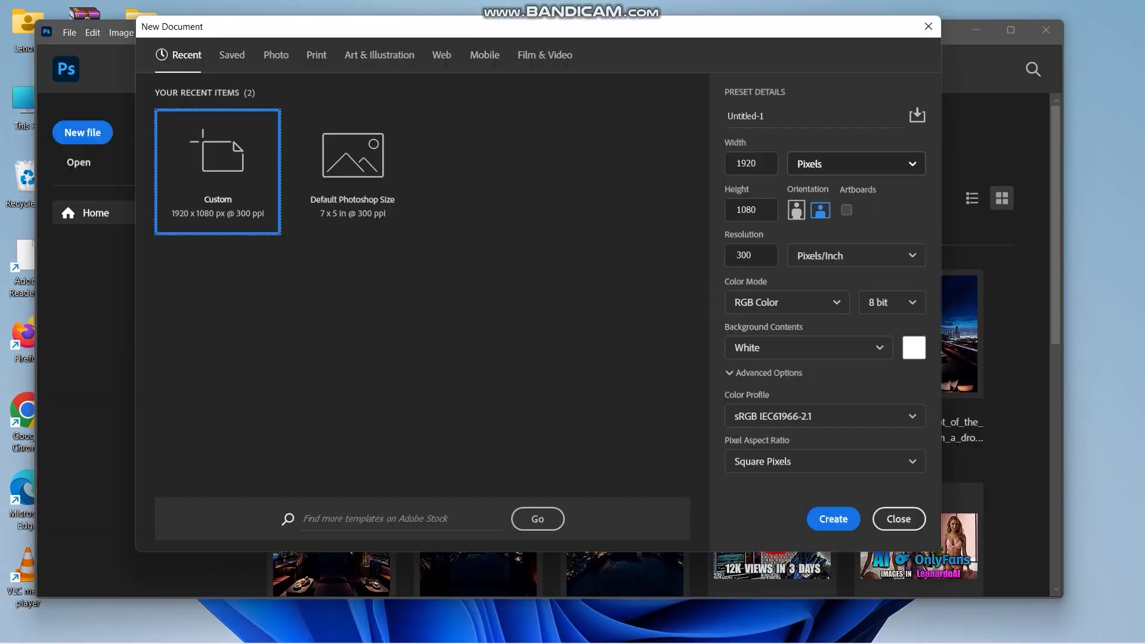
Create a new Photoshop document 8 inches wide and 9 inches high at 300 pixels per inch
{"action": "left_click", "coordinate": [856, 164]}
{"action": "key", "text": "Escape"}
{"action": "left_click", "coordinate": [810, 210]}
{"action": "left_click_drag", "start_coordinate": [752, 163], "coordinate": [733, 163]}
{"action": "key", "text": "BackSpace"}
{"action": "type", "text": "8"}
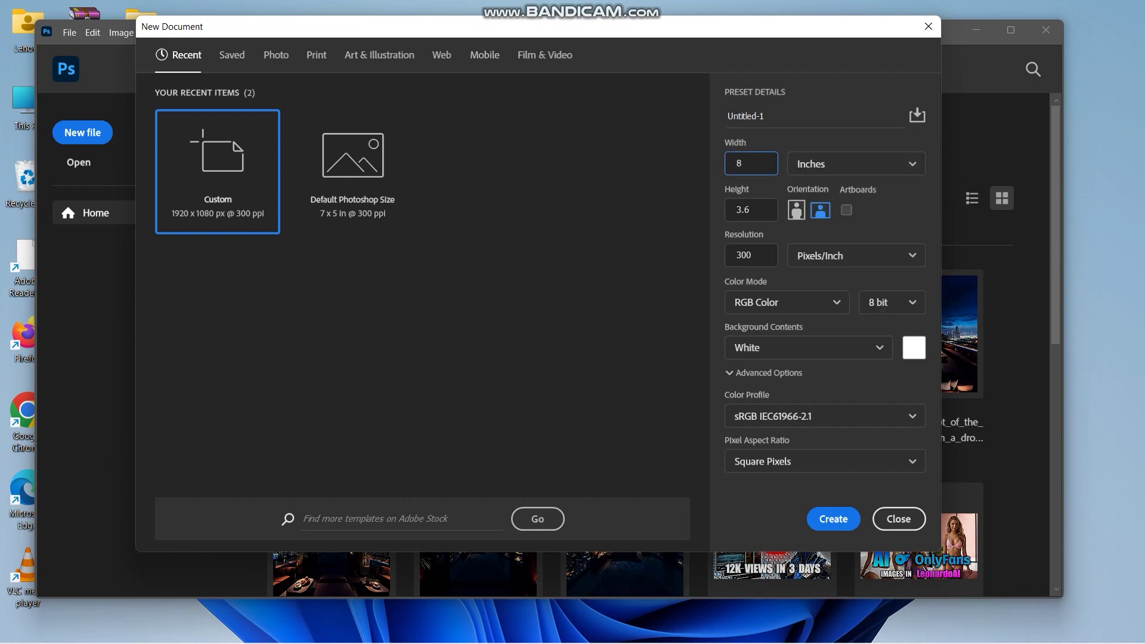
{"action": "key", "text": "Tab"}
{"action": "key", "text": "BackSpace"}
{"action": "type", "text": "9"}
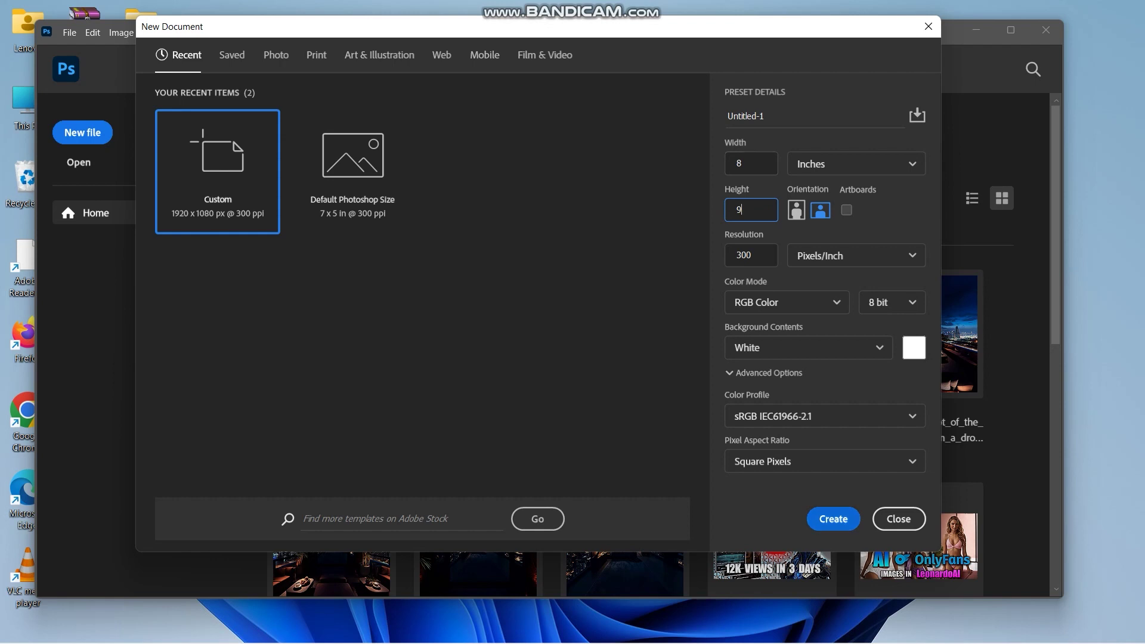
{"action": "left_click", "coordinate": [834, 519]}
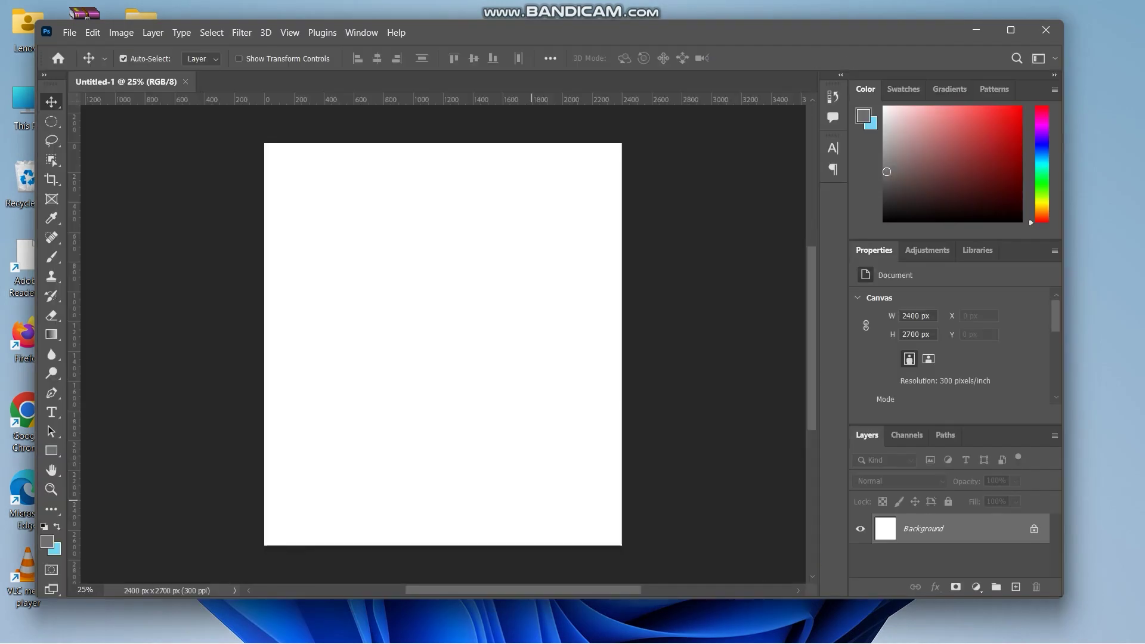
Place the image of the man and woman in leather armchairs from the Downloads folder onto the blank canvas
{"action": "mouse_move", "coordinate": [556, 641]}
{"action": "left_click", "coordinate": [523, 627]}
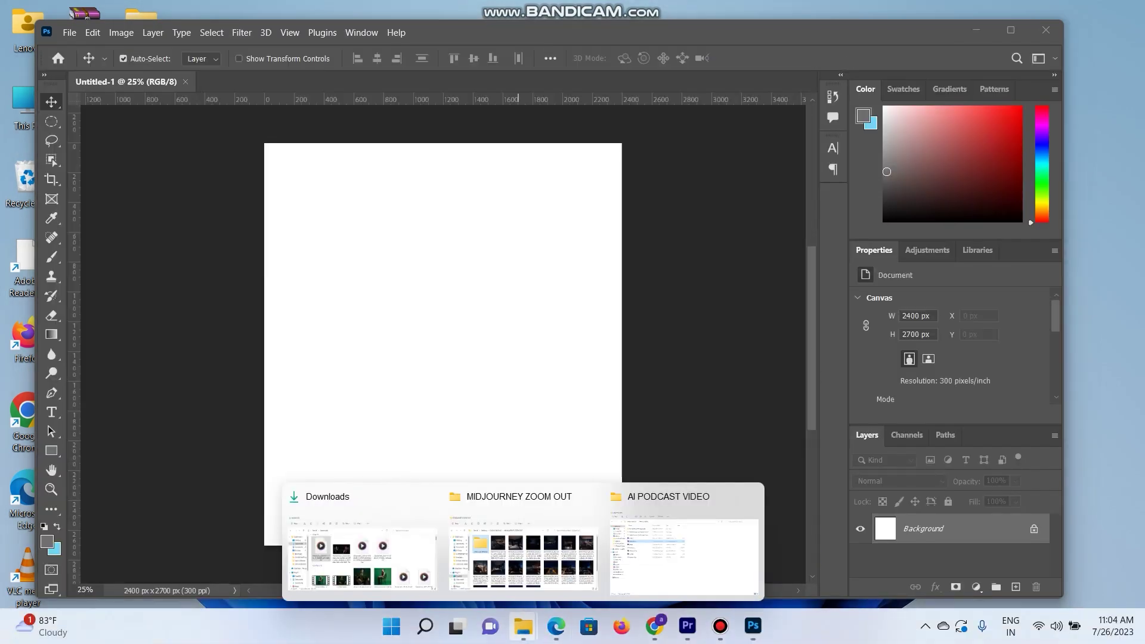
{"action": "left_click", "coordinate": [524, 543]}
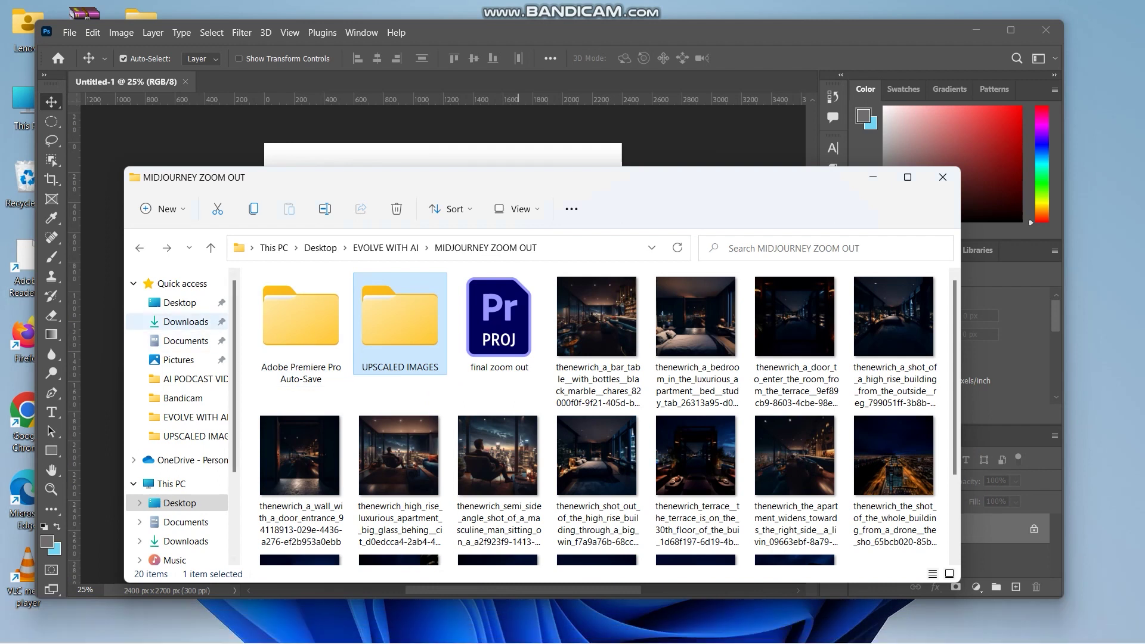
{"action": "left_click", "coordinate": [186, 322]}
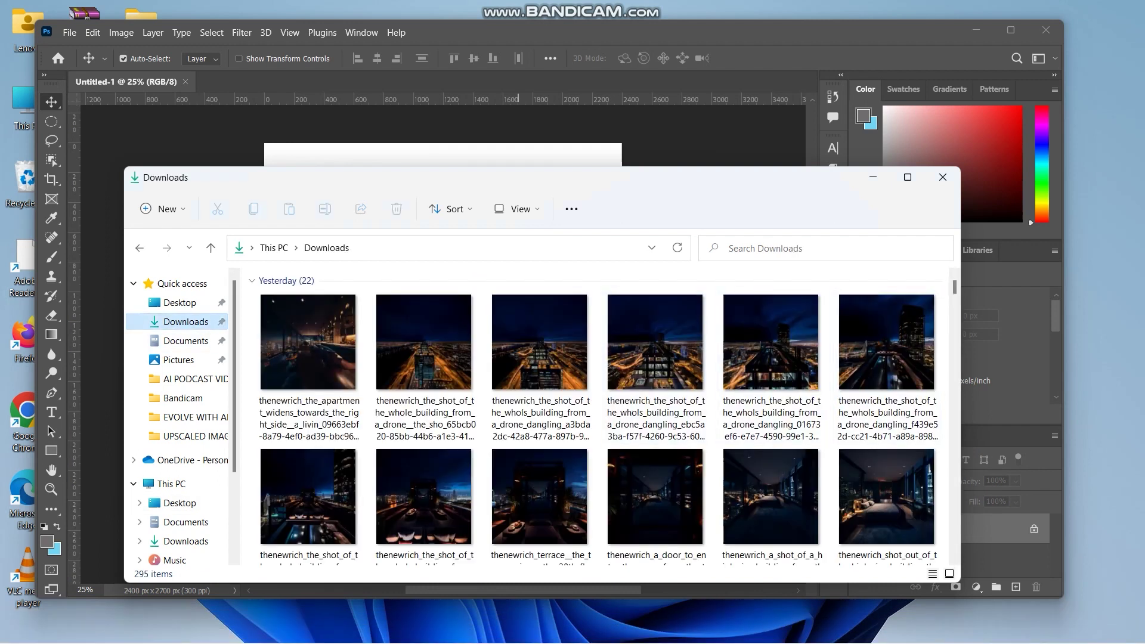
{"action": "scroll", "coordinate": [424, 418], "scroll_direction": "down", "scroll_amount": 5}
{"action": "left_click_drag", "start_coordinate": [425, 456], "coordinate": [455, 138]}
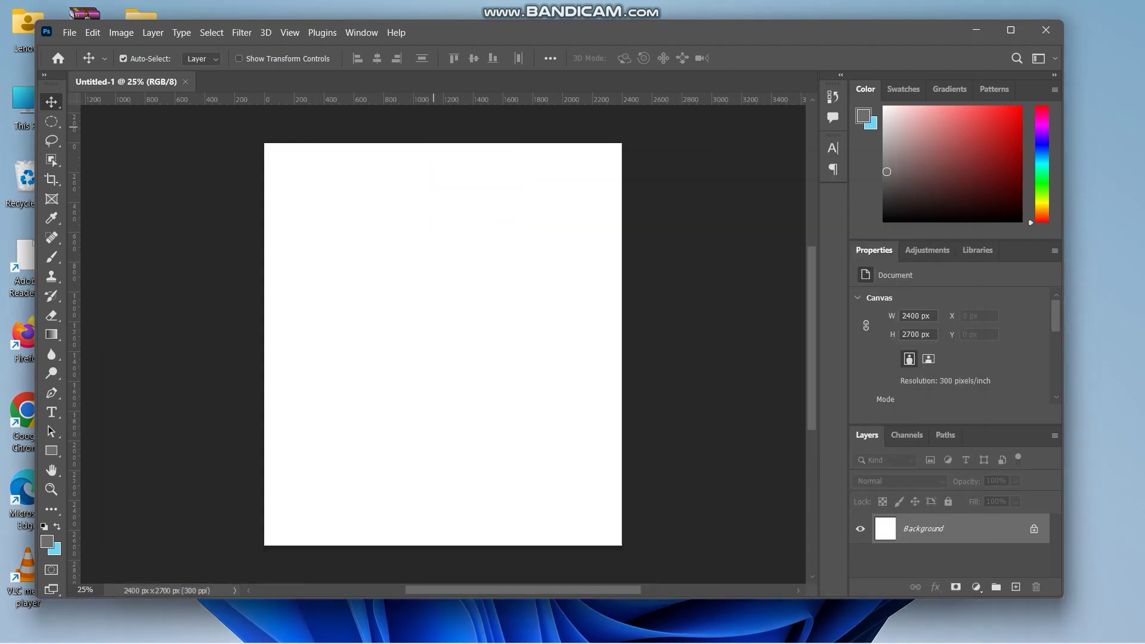
Scale the placed image to 79.55% so the man's half fills the canvas, and shift it to frame the woman's half
{"action": "left_click_drag", "start_coordinate": [265, 244], "coordinate": [84, 142]}
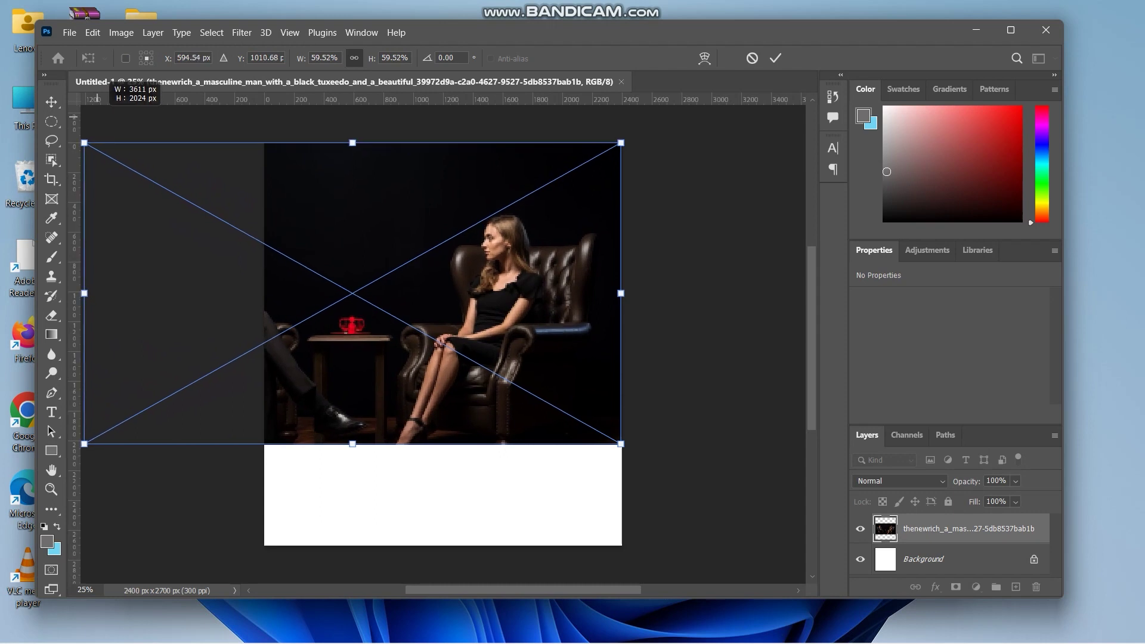
{"action": "left_click_drag", "start_coordinate": [303, 238], "coordinate": [496, 212]}
{"action": "left_click_drag", "start_coordinate": [802, 444], "coordinate": [690, 545]}
{"action": "left_click_drag", "start_coordinate": [672, 591], "coordinate": [600, 590]}
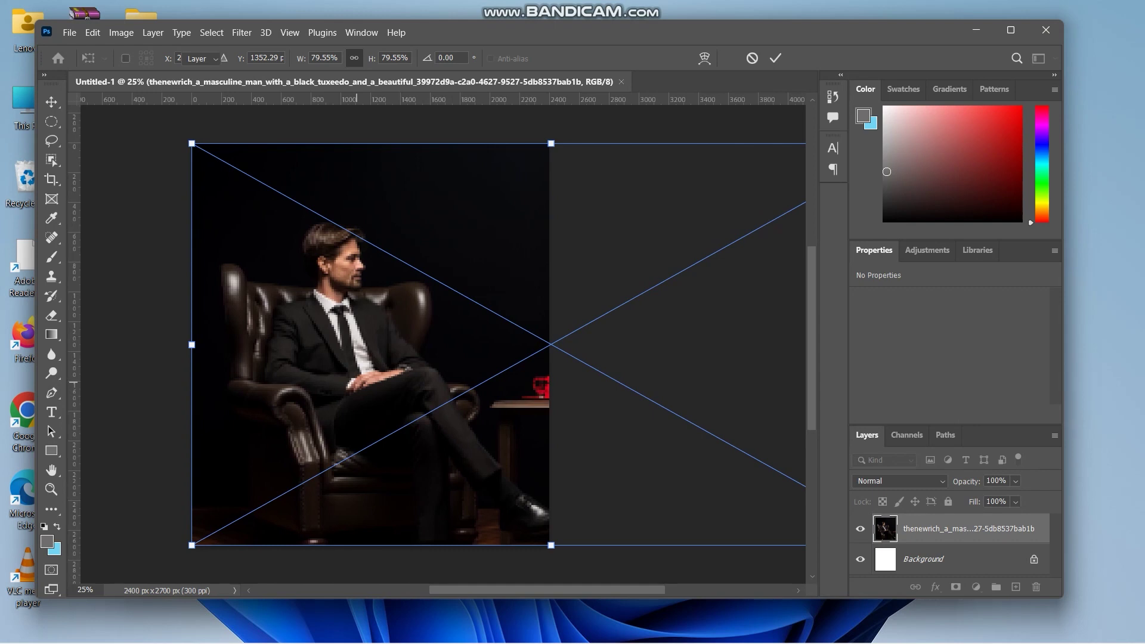
{"action": "key", "text": "Return"}
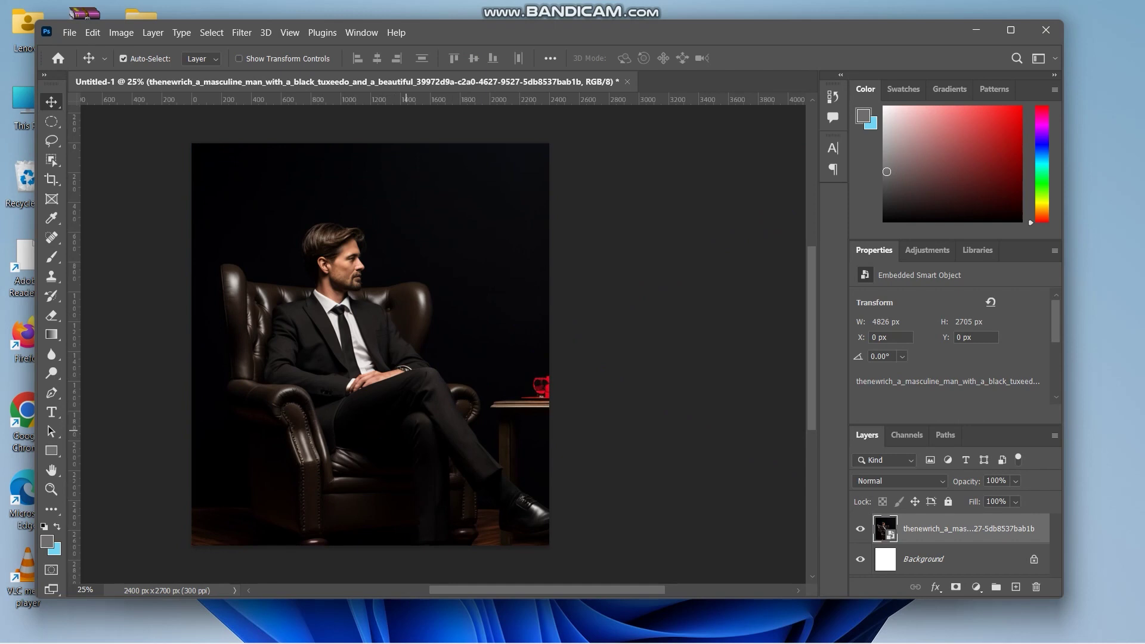
{"action": "left_click_drag", "start_coordinate": [462, 344], "coordinate": [99, 344]}
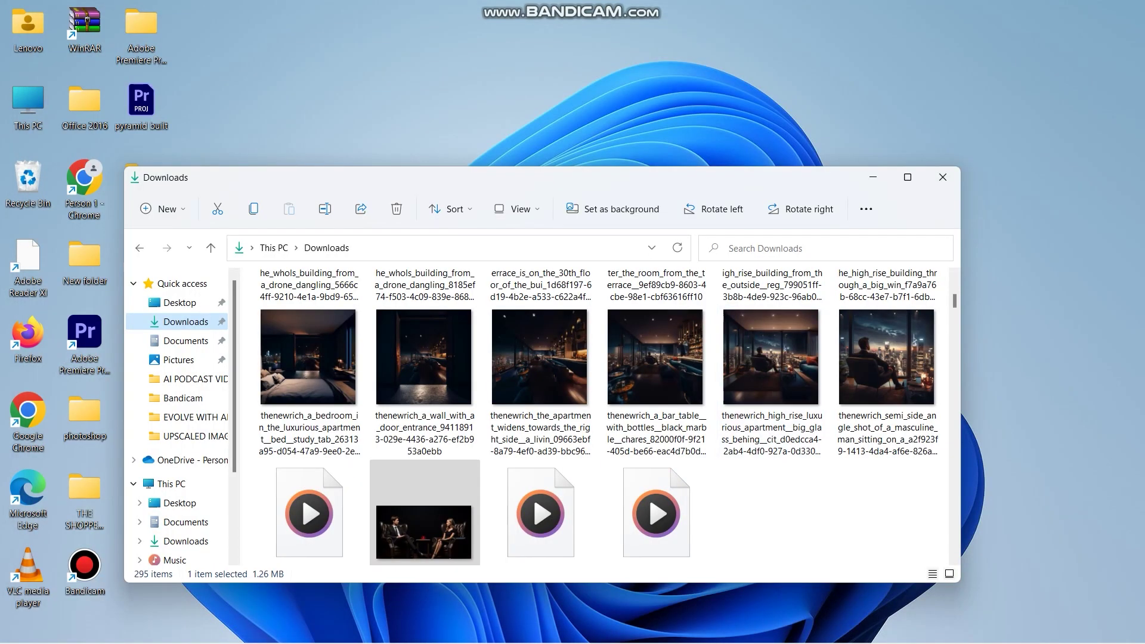
Switch to Chrome and bring up the HeyGen videos page
{"action": "left_click", "coordinate": [523, 626]}
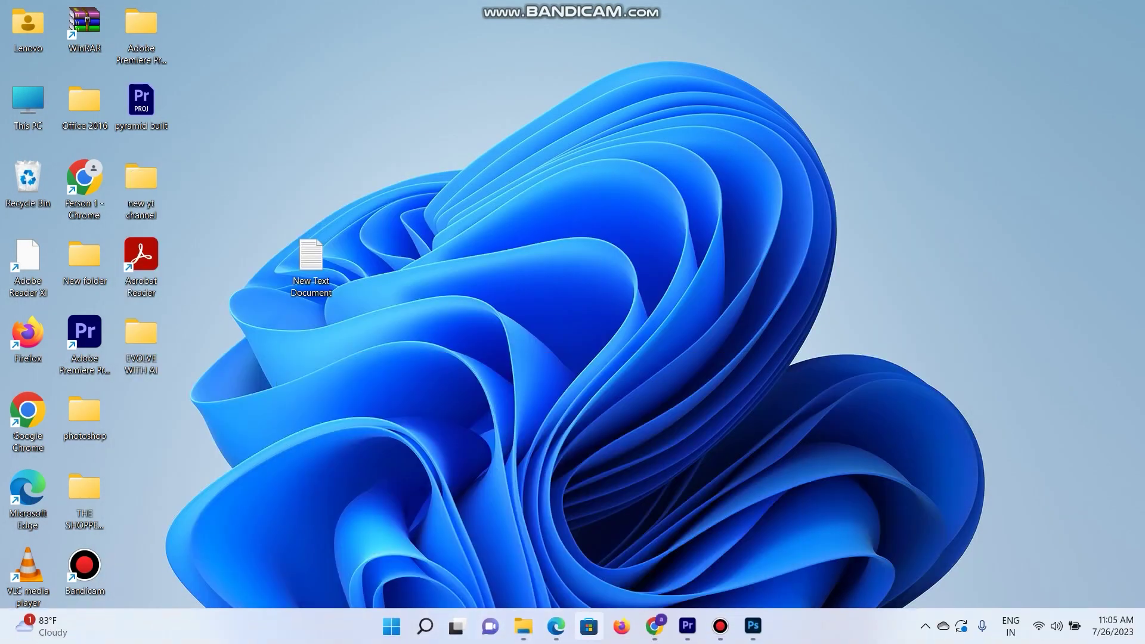
{"action": "mouse_move", "coordinate": [654, 626]}
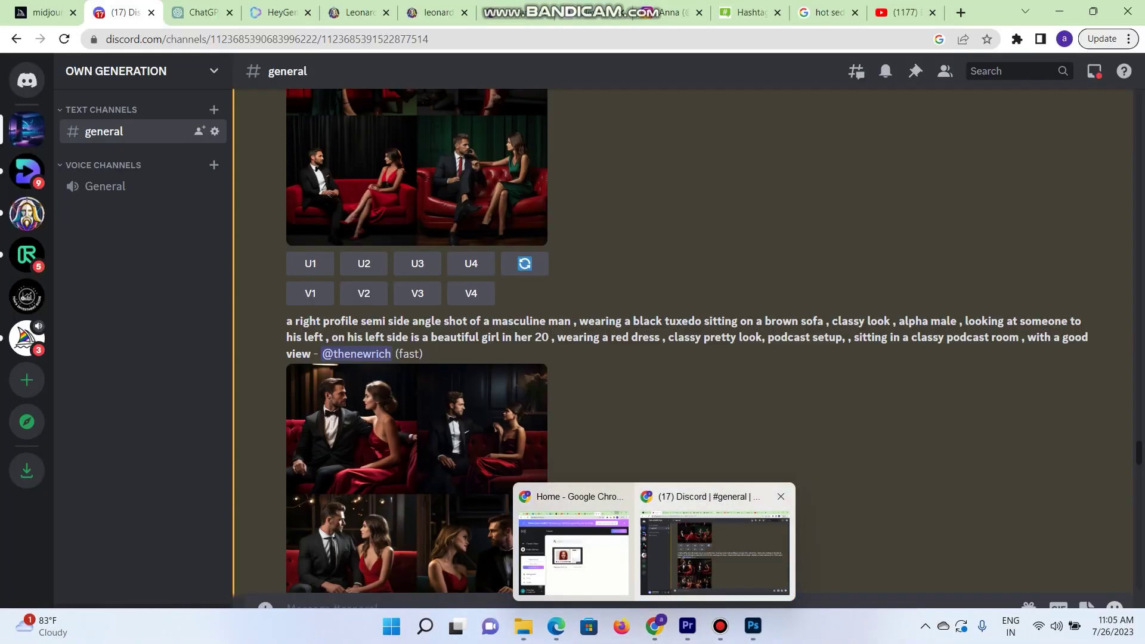
{"action": "left_click", "coordinate": [715, 551]}
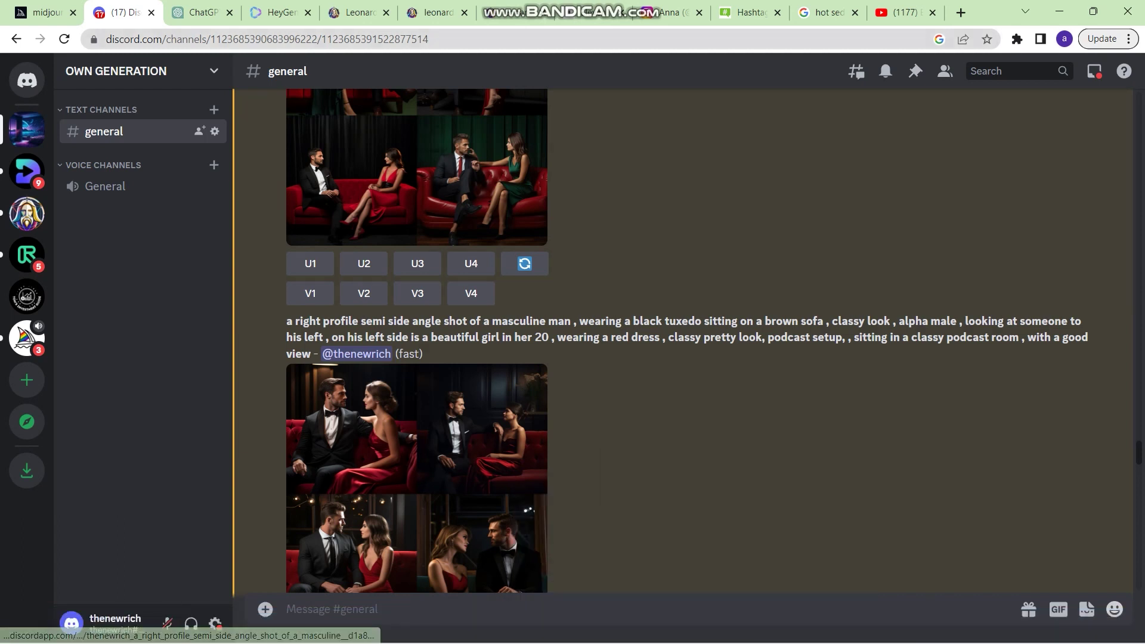
{"action": "left_click", "coordinate": [275, 12]}
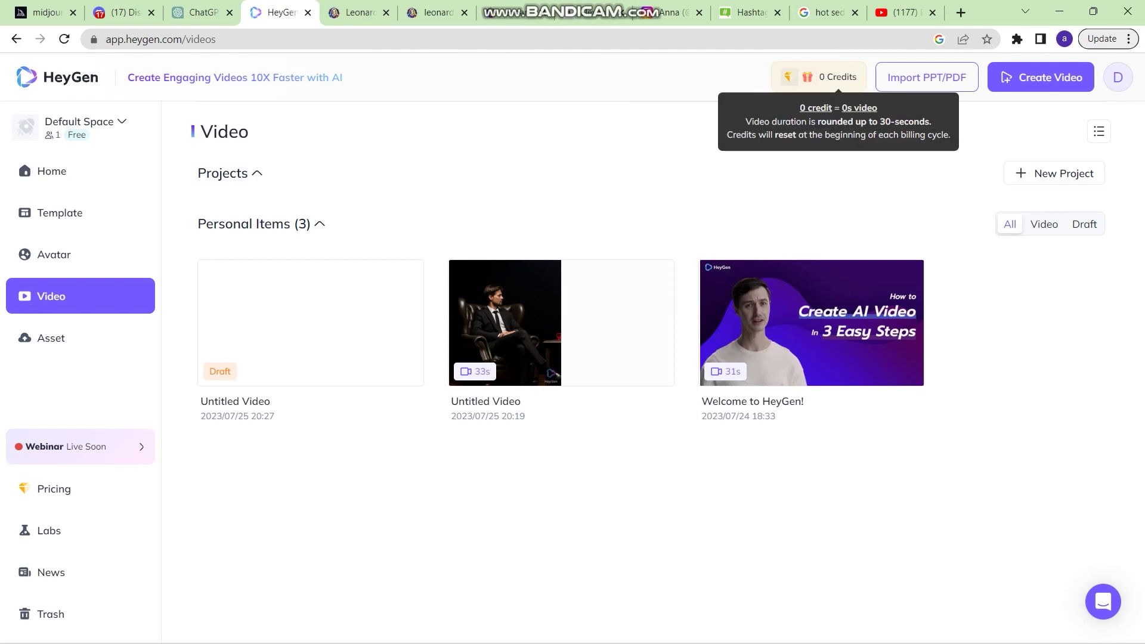
Log out of HeyGen and sign in with a different Google account, checking its available credits
{"action": "mouse_move", "coordinate": [1117, 77]}
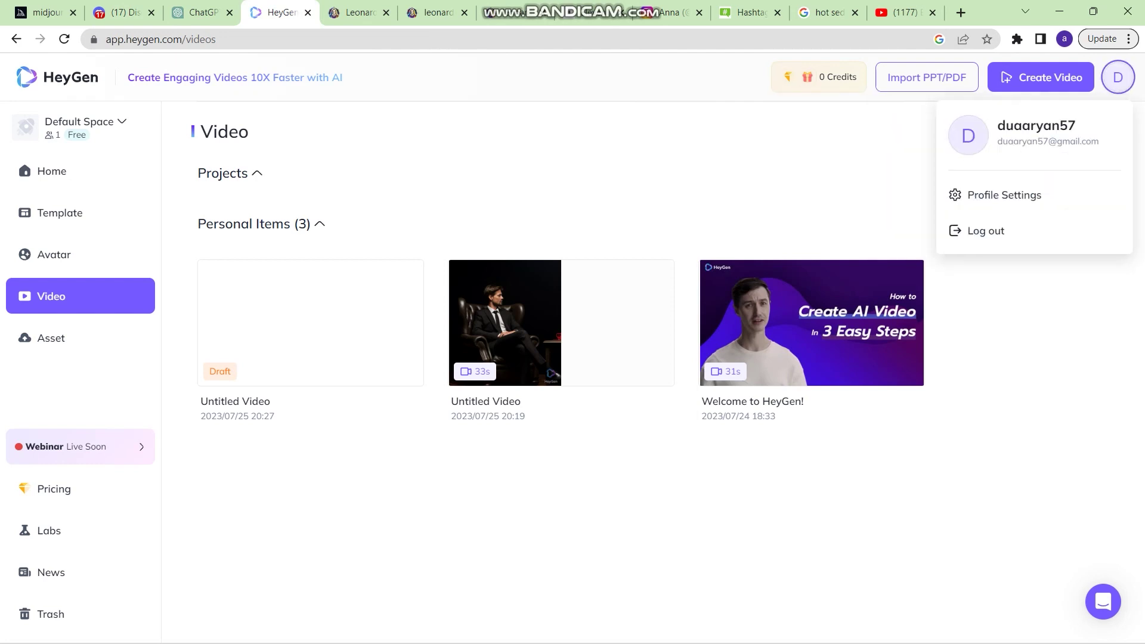
{"action": "left_click", "coordinate": [986, 231]}
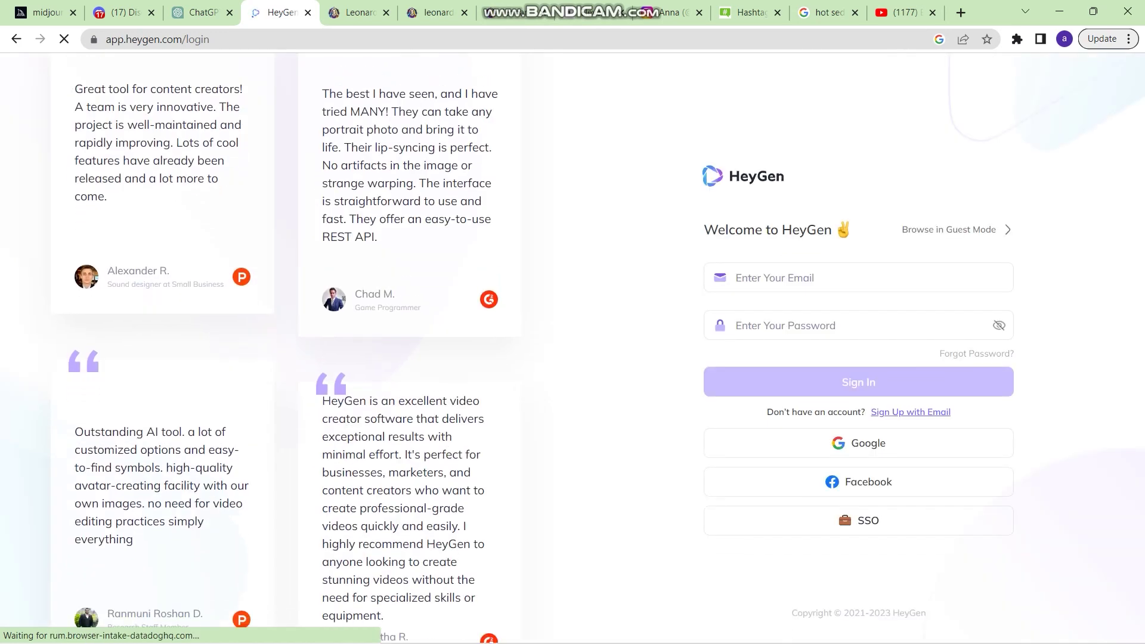
{"action": "left_click", "coordinate": [860, 443]}
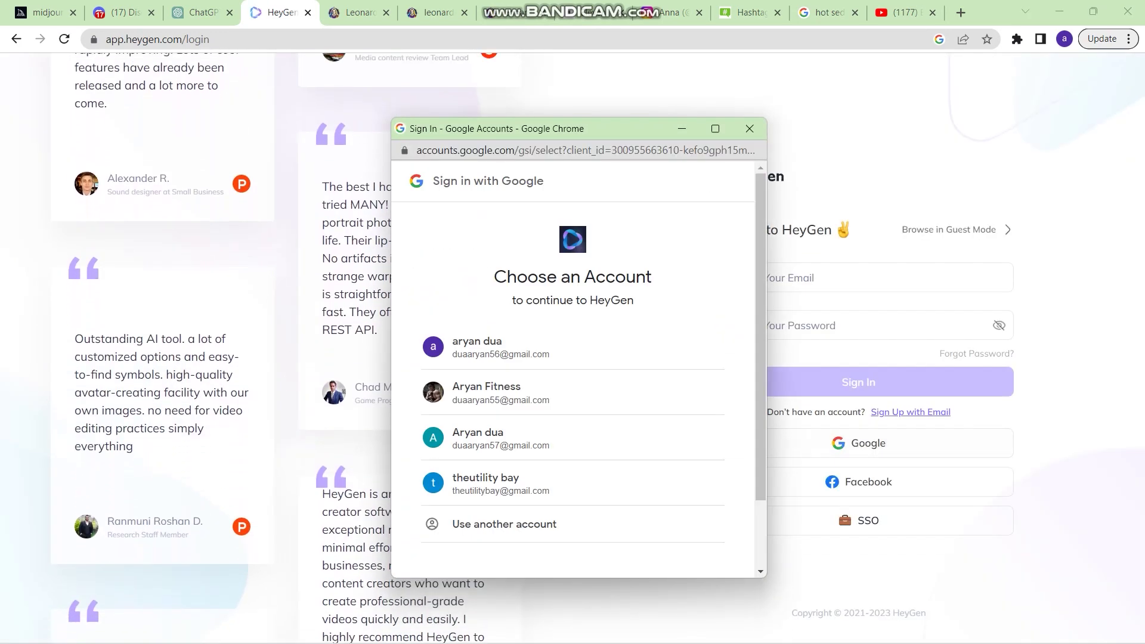
{"action": "left_click", "coordinate": [501, 484]}
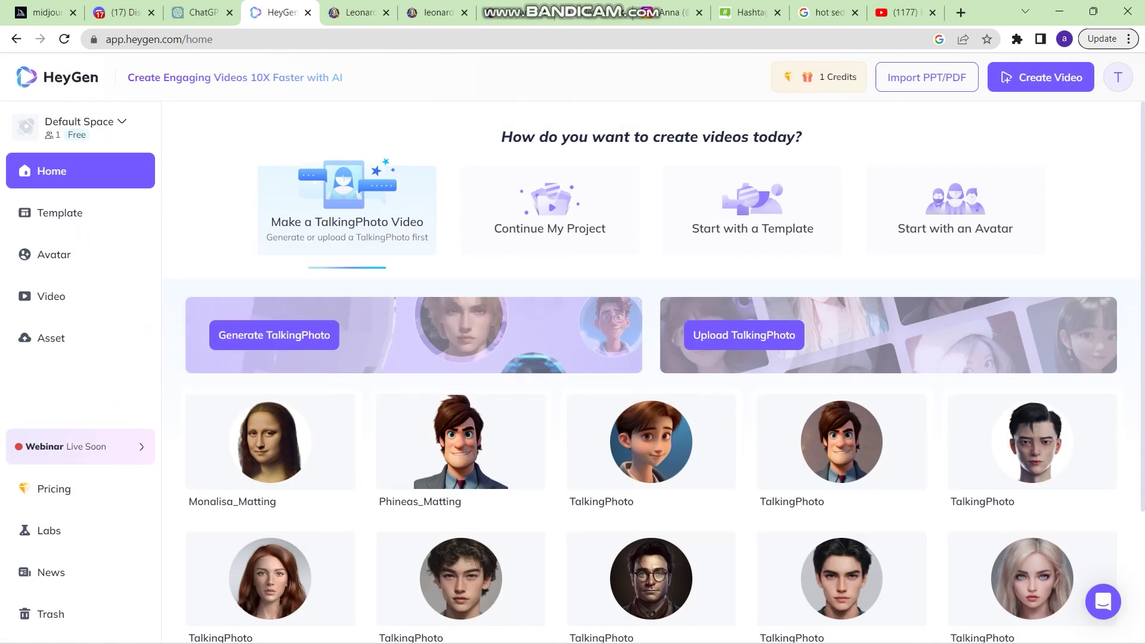
{"action": "mouse_move", "coordinate": [838, 77]}
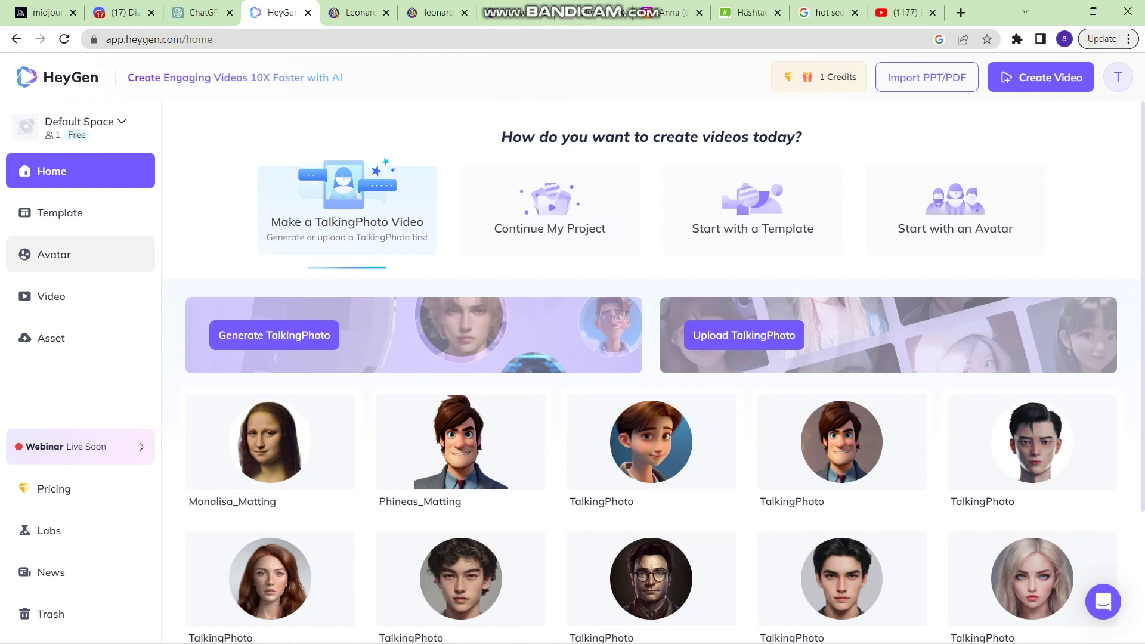
Upload the man's picture Untitled-1 from the EVOLVE WITH AI folder as a new TalkingPhoto avatar
{"action": "left_click", "coordinate": [81, 254]}
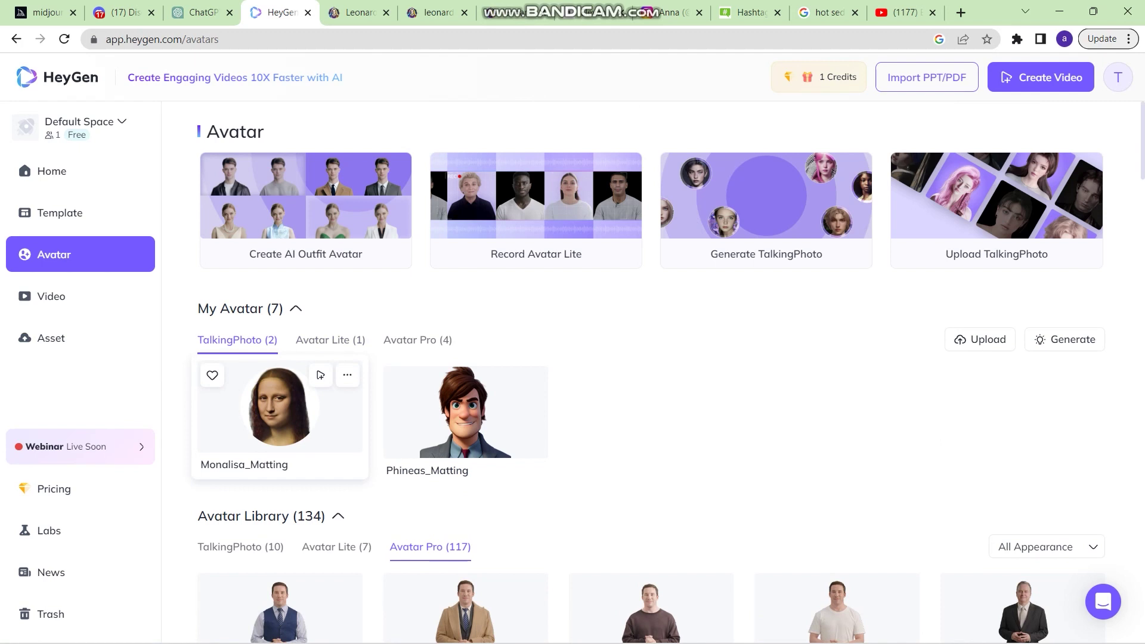
{"action": "left_click", "coordinate": [981, 340]}
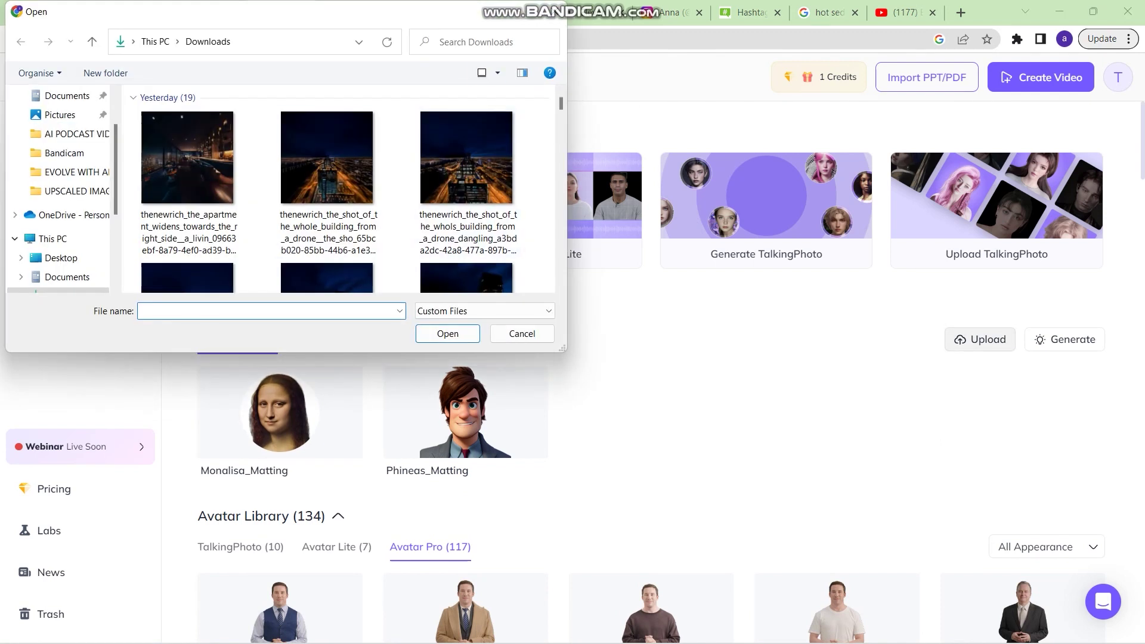
{"action": "scroll", "coordinate": [411, 98], "scroll_direction": "down", "scroll_amount": 5}
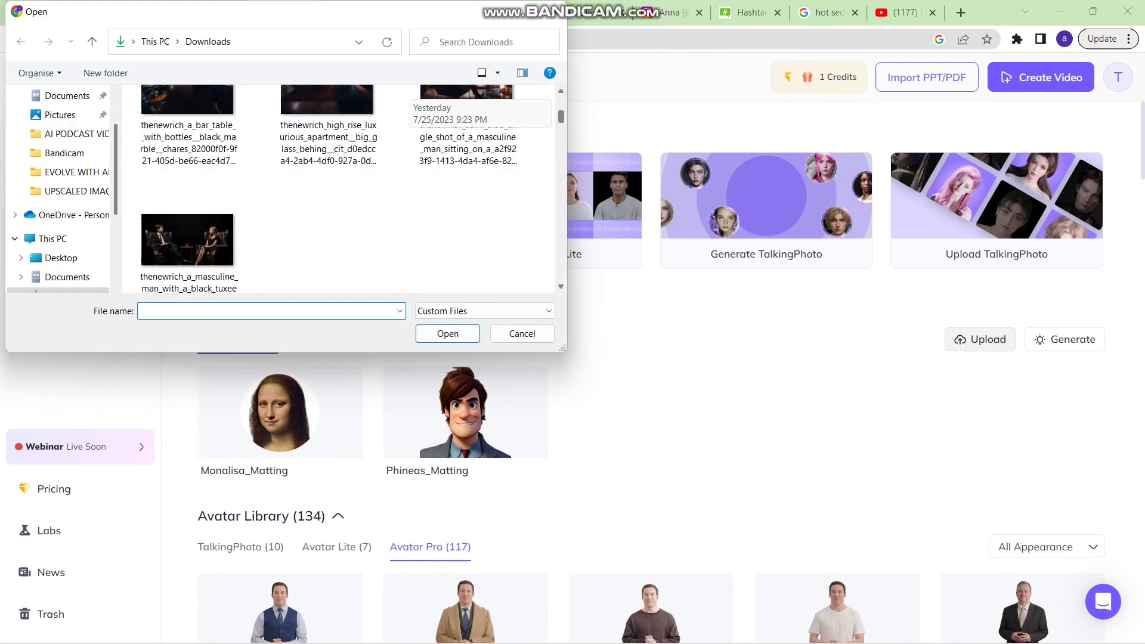
{"action": "scroll", "coordinate": [412, 99], "scroll_direction": "down", "scroll_amount": 3}
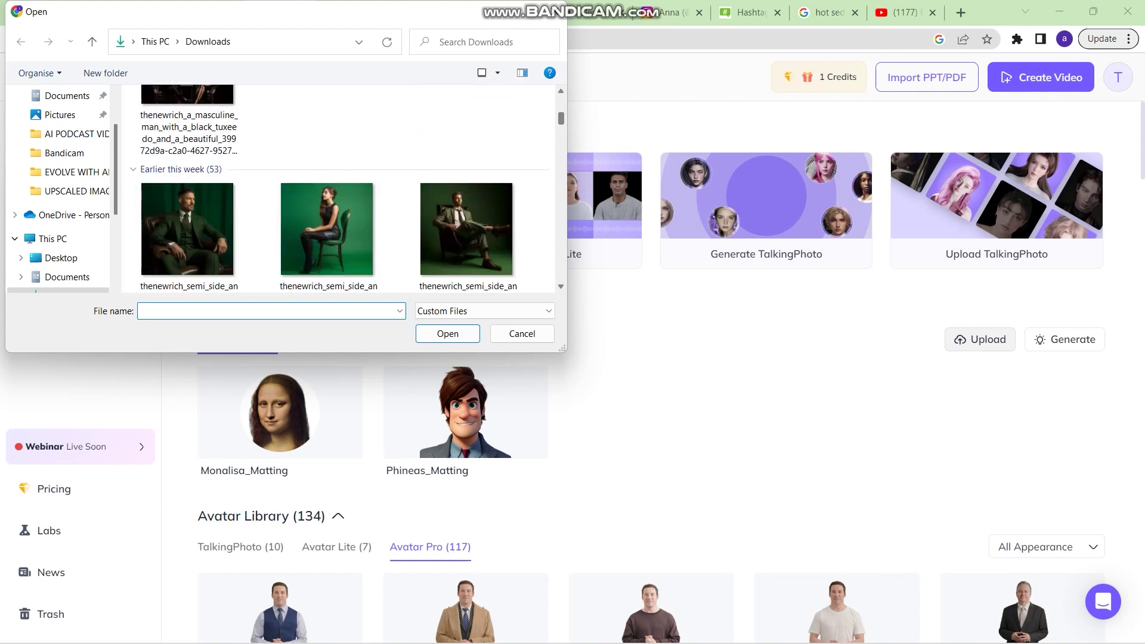
{"action": "left_click", "coordinate": [69, 172]}
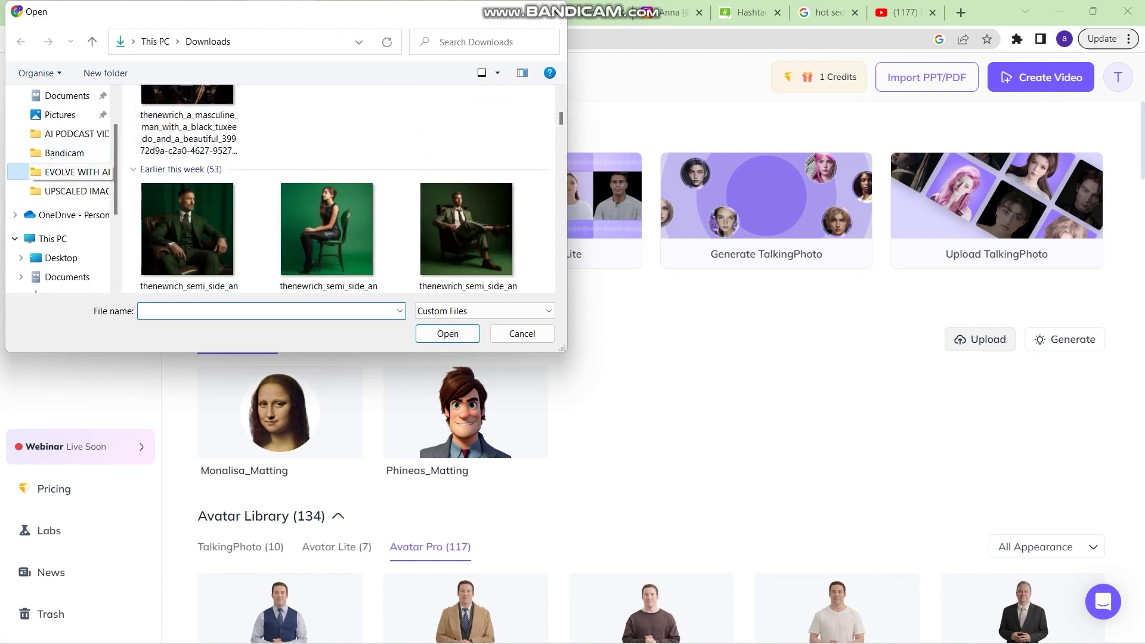
{"action": "left_click", "coordinate": [165, 224]}
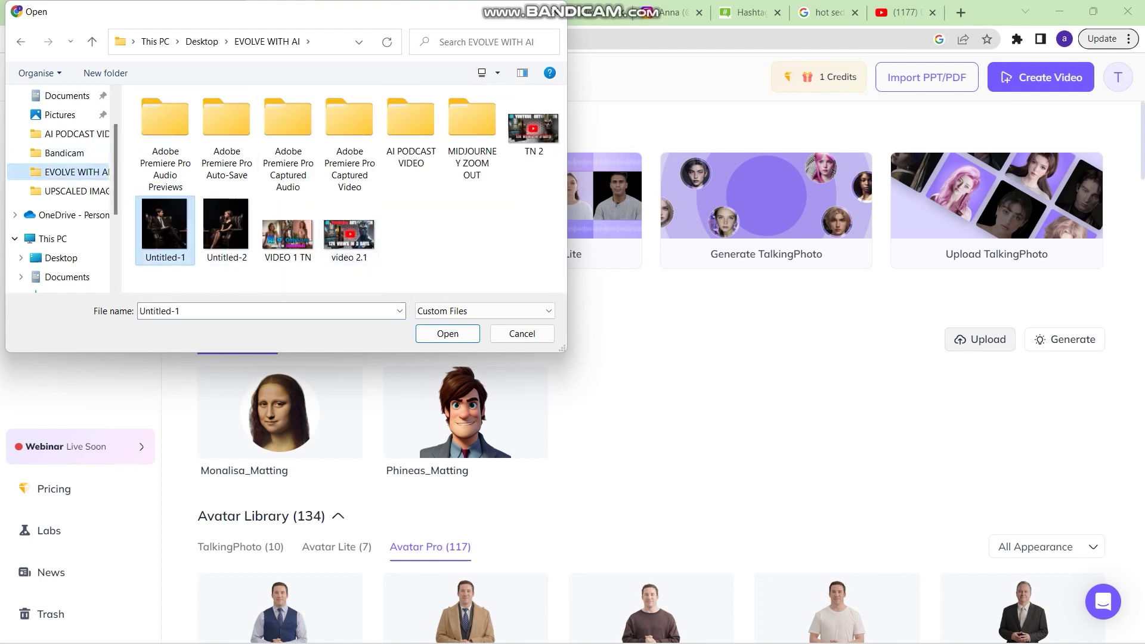
{"action": "double_click", "coordinate": [165, 223]}
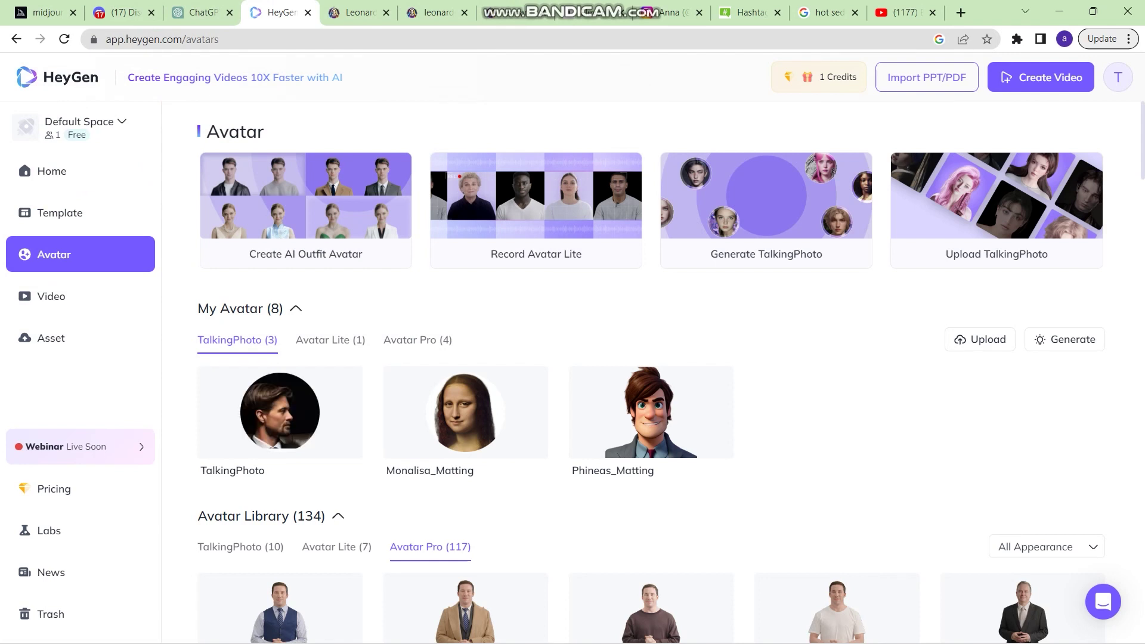
Set the man's TalkingPhoto avatar to the Original view mode and save it as a new avatar
{"action": "mouse_move", "coordinate": [347, 375]}
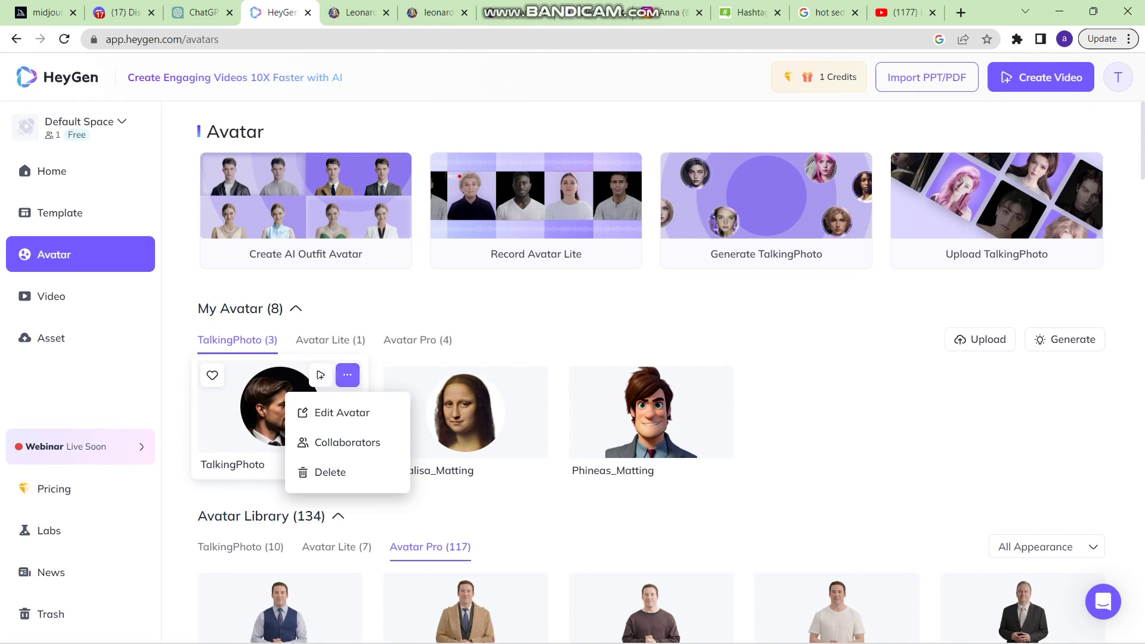
{"action": "left_click", "coordinate": [337, 413]}
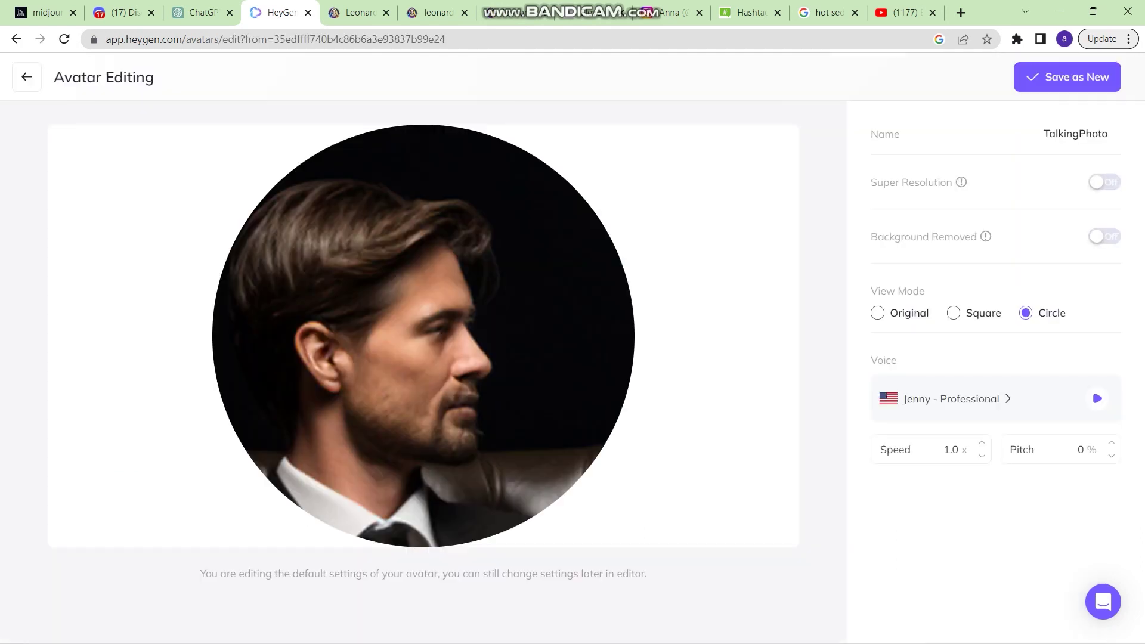
{"action": "left_click", "coordinate": [878, 313]}
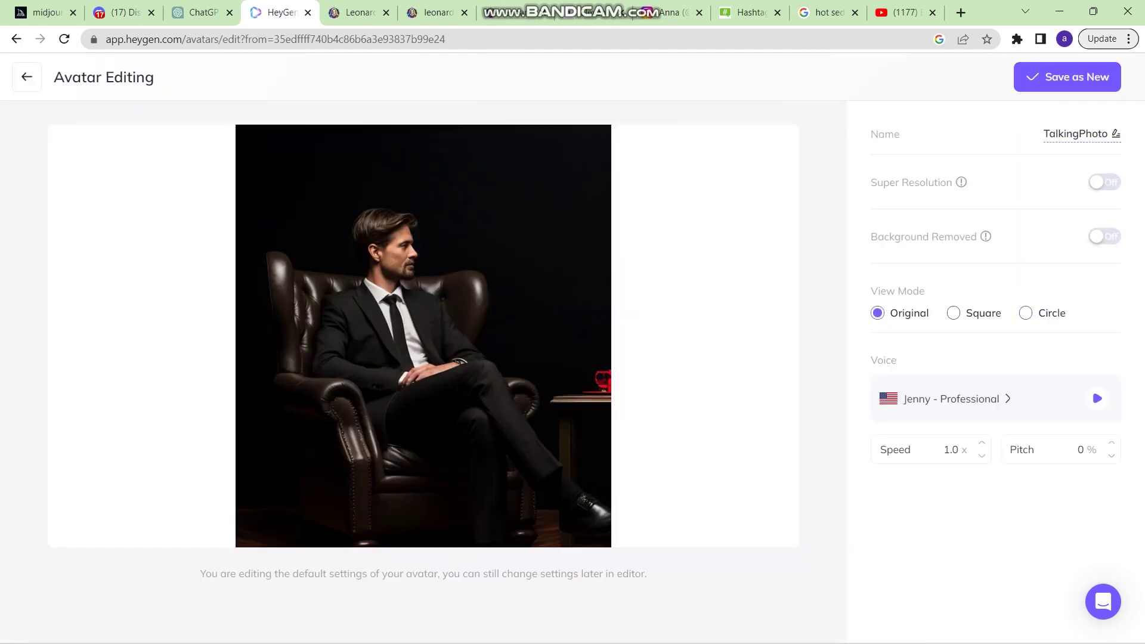
{"action": "left_click", "coordinate": [1067, 77]}
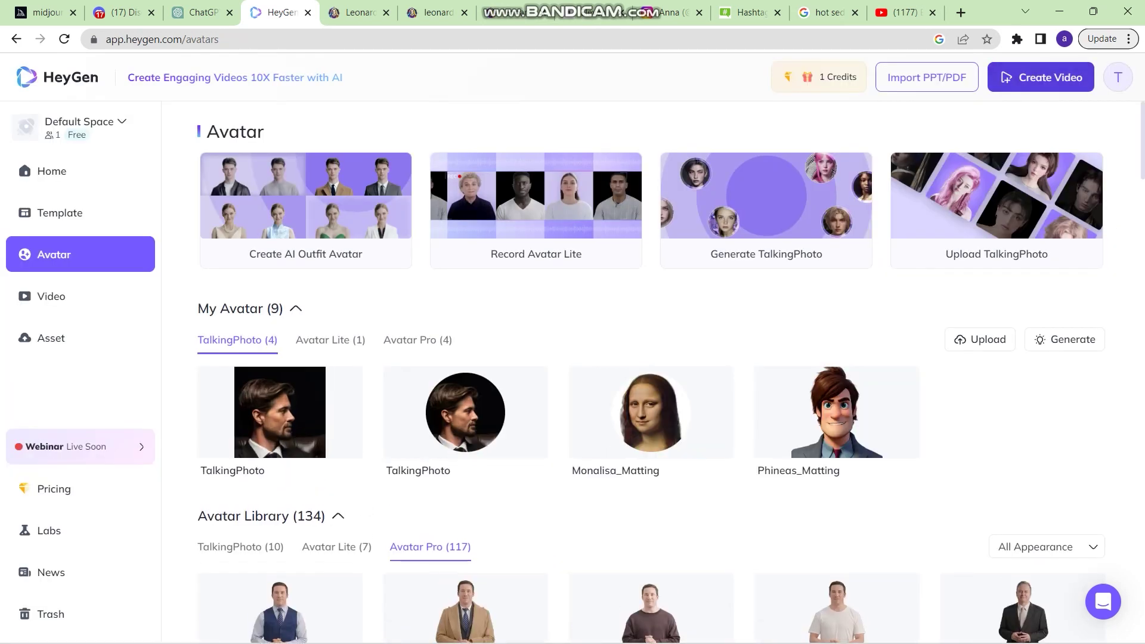
Create a landscape video from the newly saved square-thumbnail TalkingPhoto of the man
{"action": "mouse_move", "coordinate": [347, 375]}
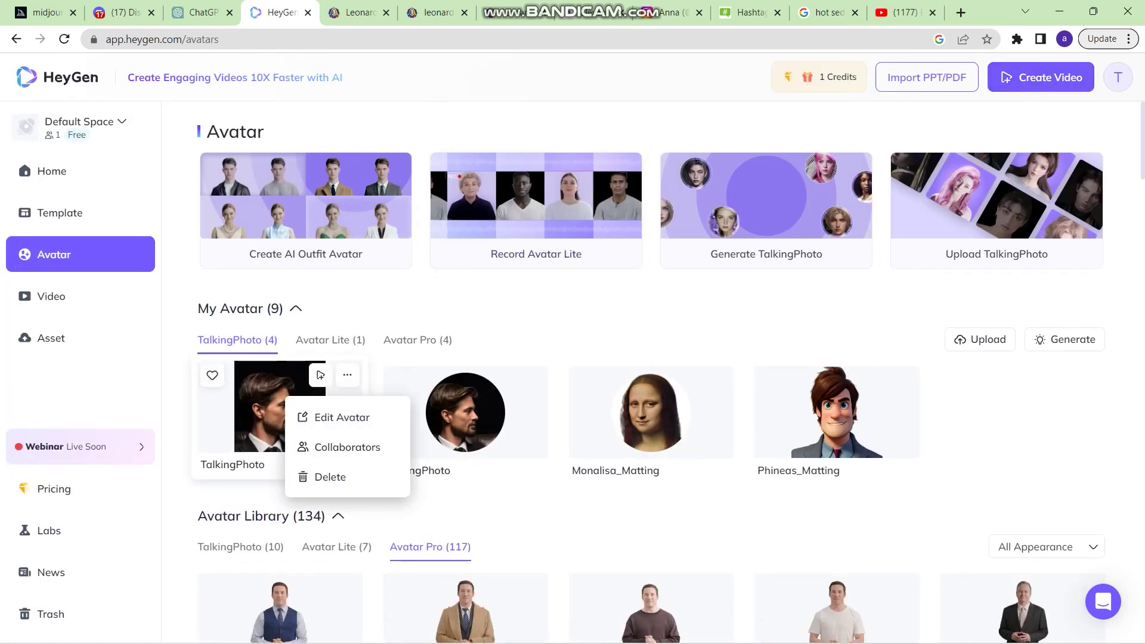
{"action": "left_click", "coordinate": [268, 406]}
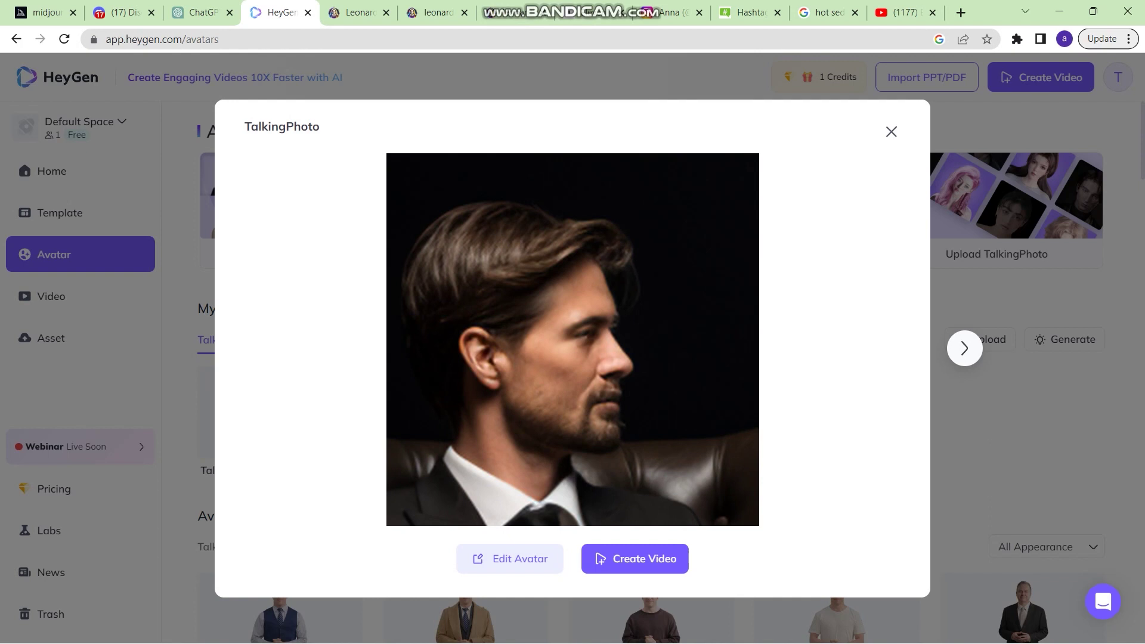
{"action": "left_click", "coordinate": [635, 559]}
{"action": "left_click", "coordinate": [572, 435]}
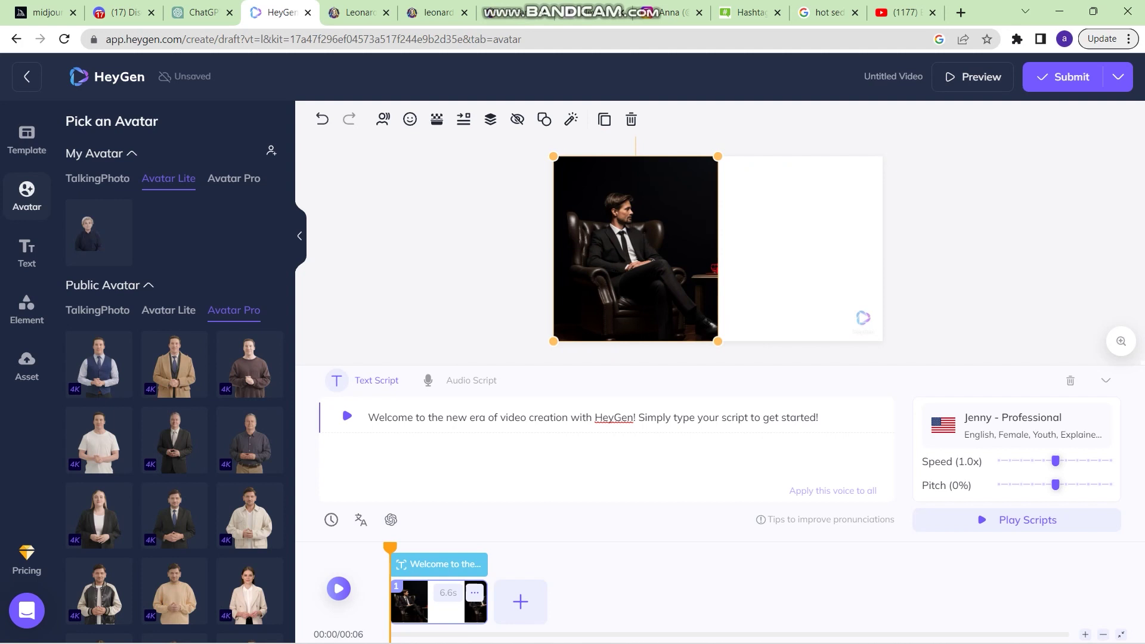
Replace the text script with the audio file male voice.mp3 and submit the video for production
{"action": "left_click", "coordinate": [471, 380]}
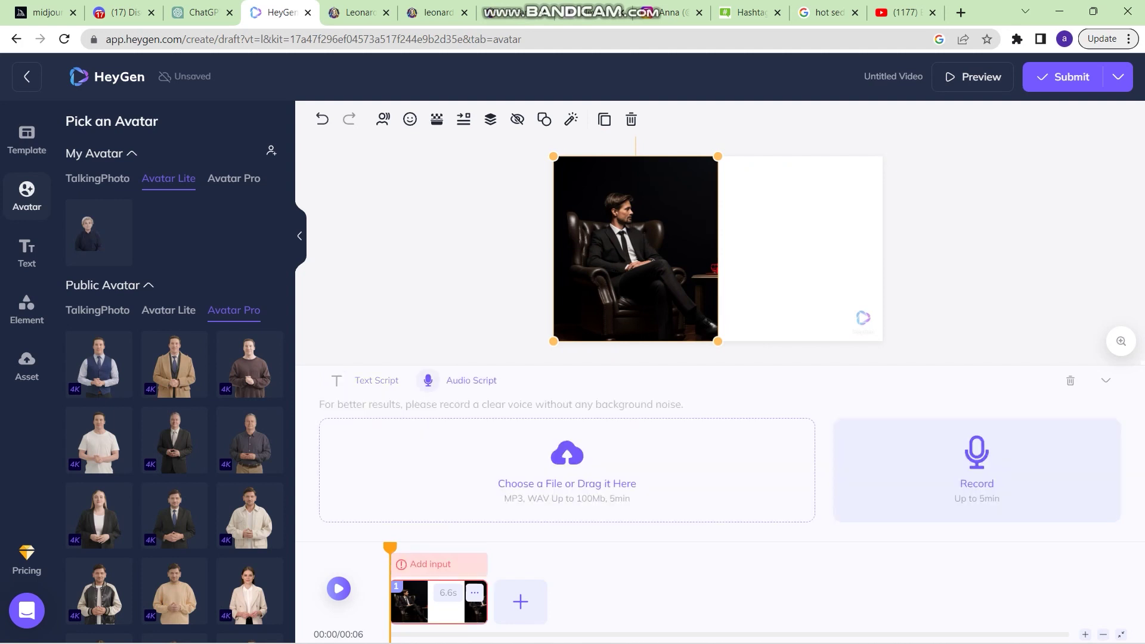
{"action": "double_click", "coordinate": [515, 483]}
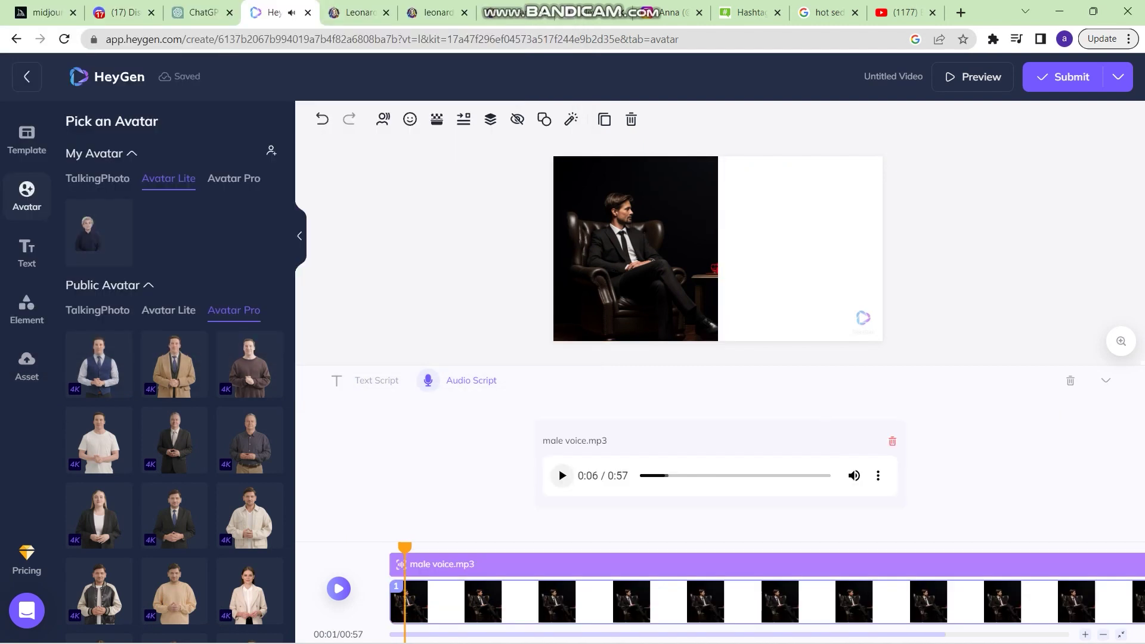
{"action": "left_click", "coordinate": [1068, 76]}
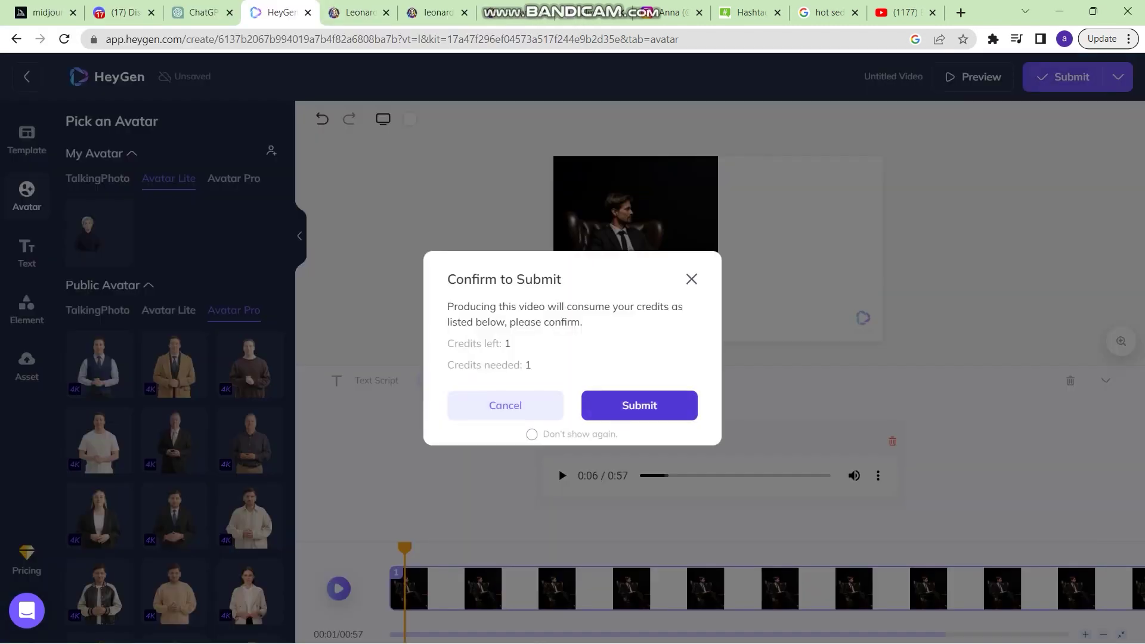
{"action": "left_click", "coordinate": [639, 405]}
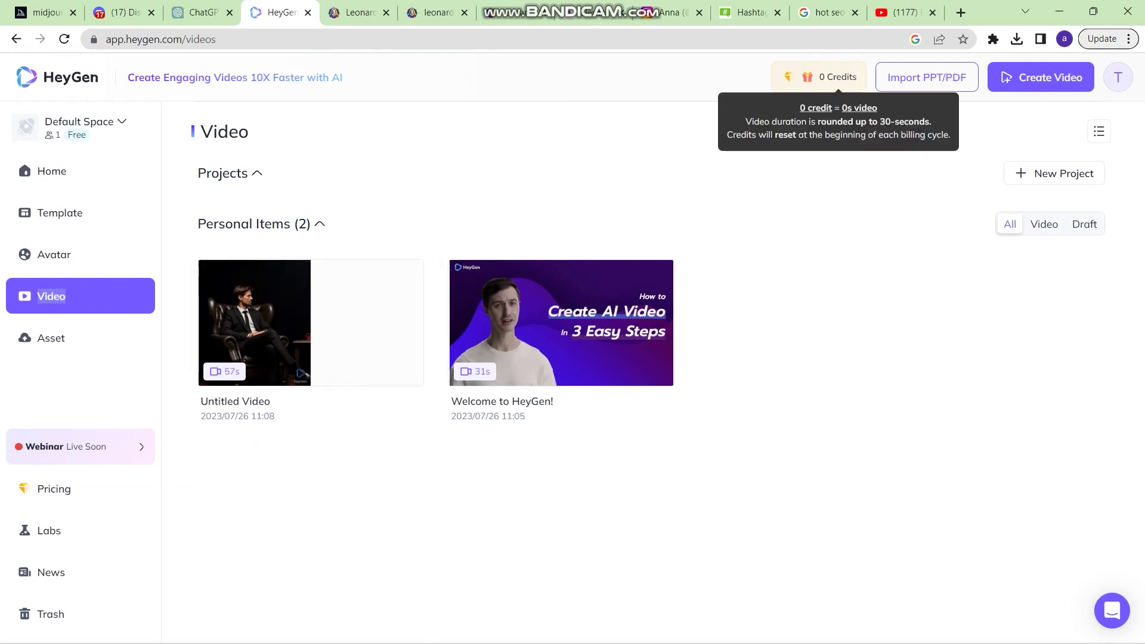
Log out of the used-up HeyGen account, sign in with another Google account, and check its credits
{"action": "mouse_move", "coordinate": [1118, 77]}
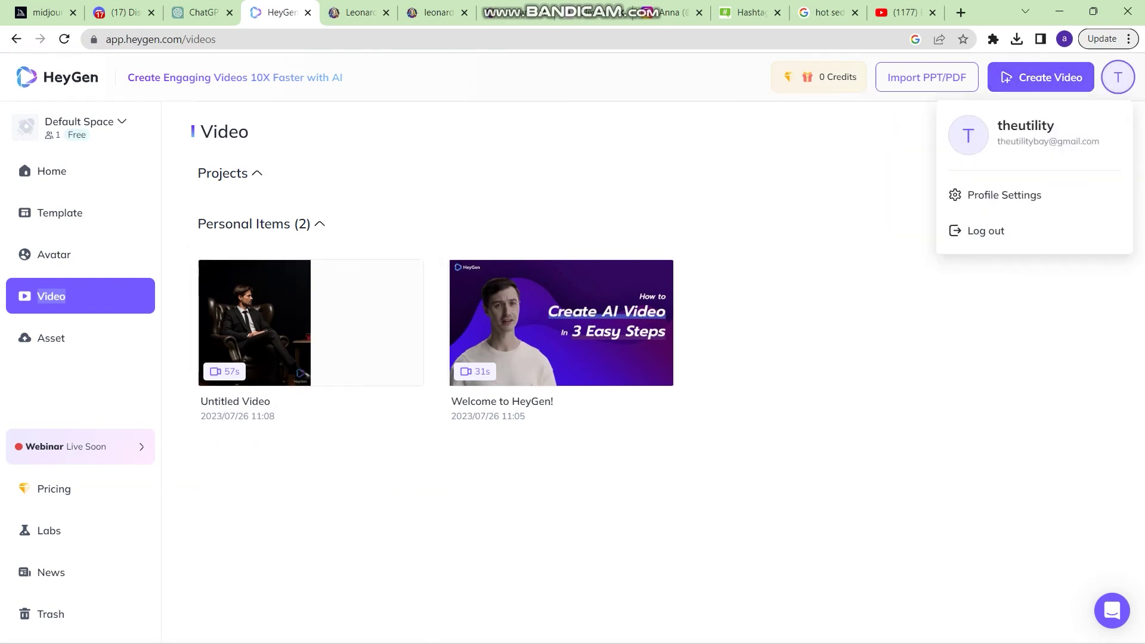
{"action": "left_click", "coordinate": [986, 231]}
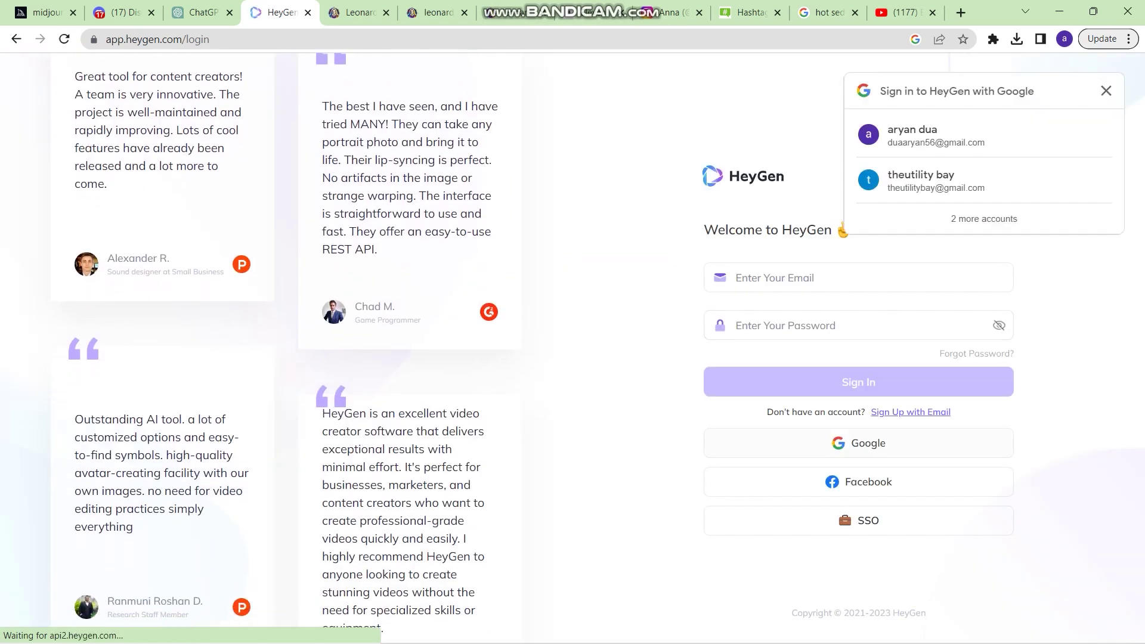
{"action": "left_click", "coordinate": [859, 443]}
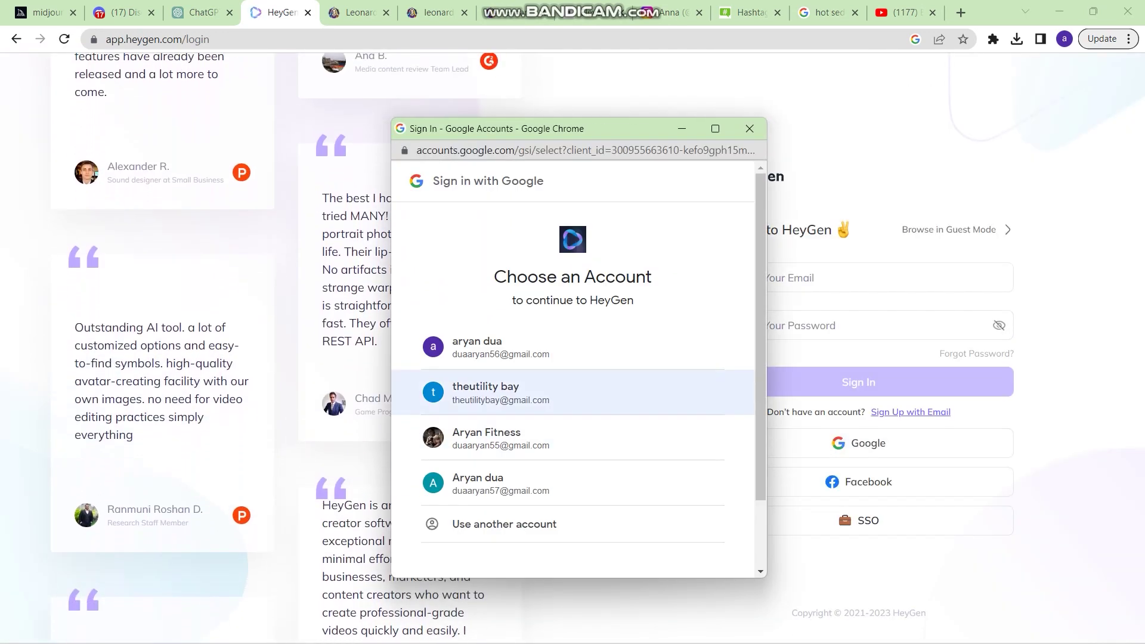
{"action": "left_click", "coordinate": [573, 392]}
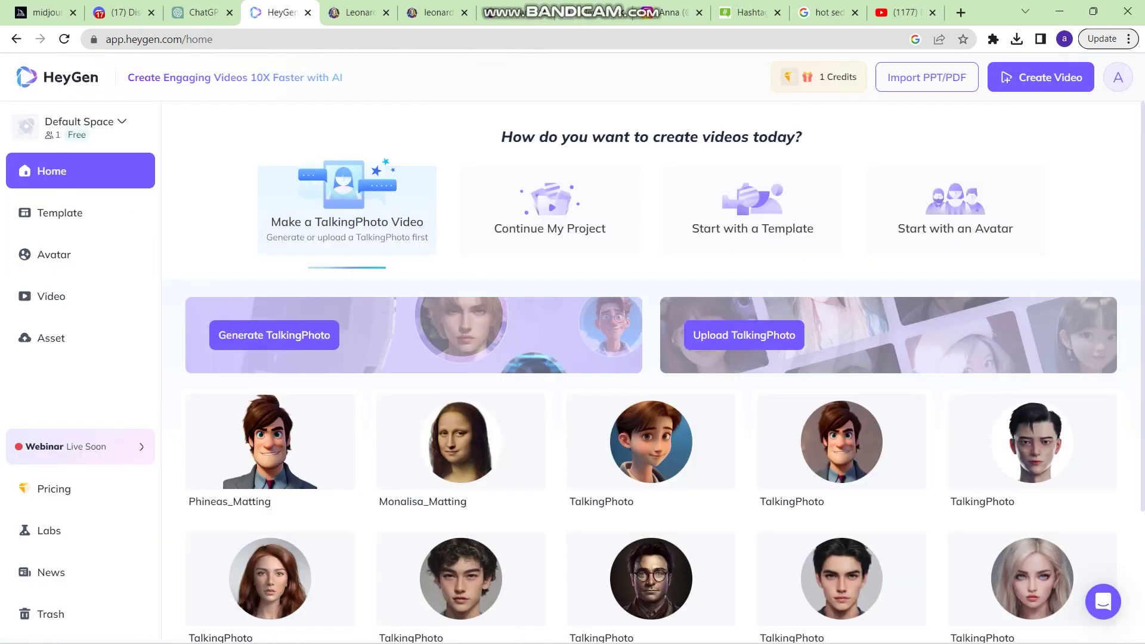
{"action": "mouse_move", "coordinate": [837, 77]}
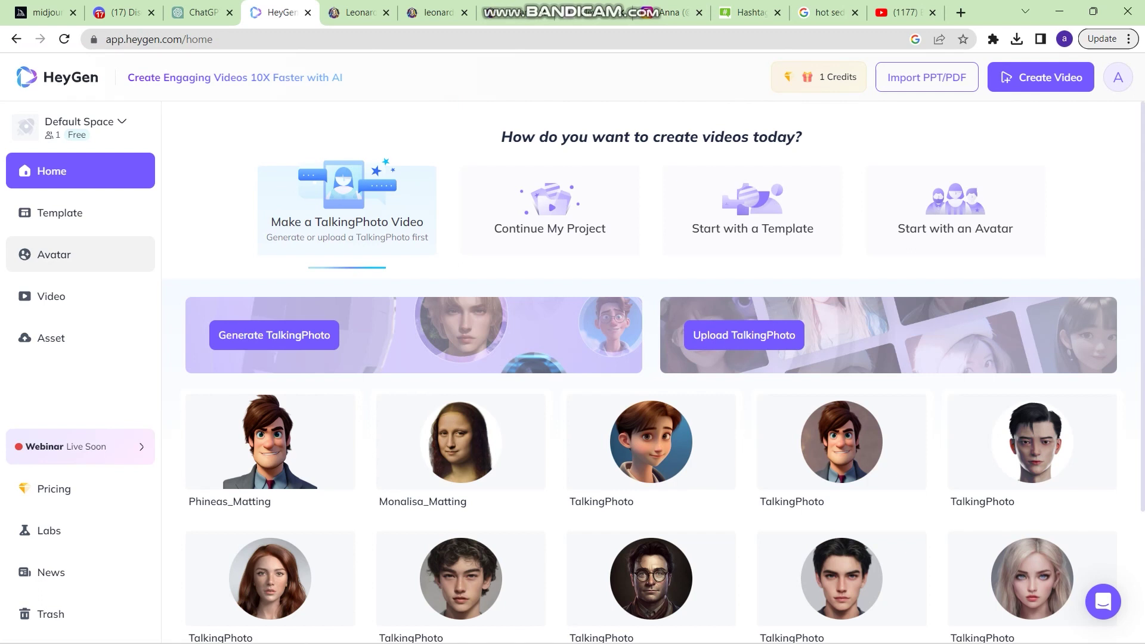
Try to upload the woman's picture Untitled-2 from the EVOLVE WITH AI folder as a TalkingPhoto avatar
{"action": "left_click", "coordinate": [54, 254]}
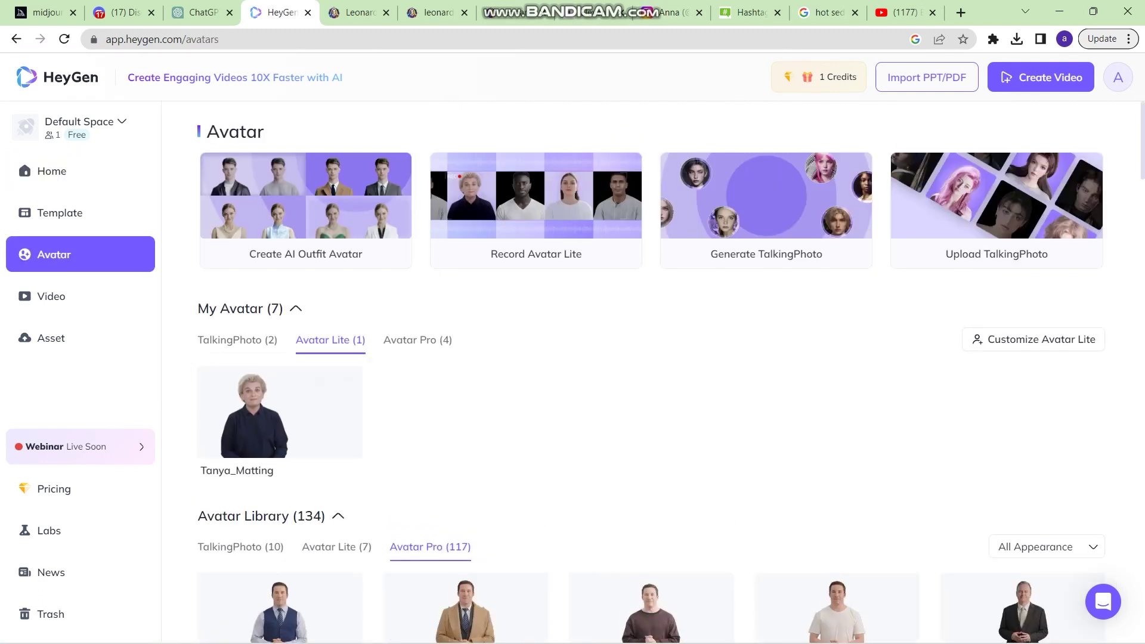
{"action": "left_click", "coordinate": [237, 340]}
{"action": "left_click", "coordinate": [980, 339]}
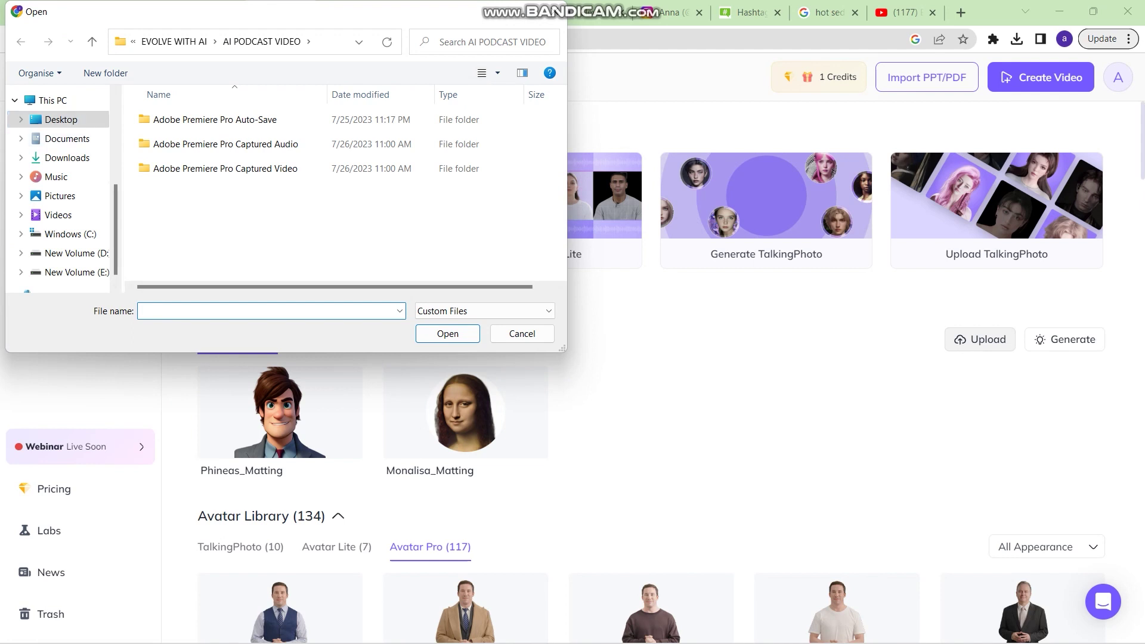
{"action": "left_click", "coordinate": [60, 119]}
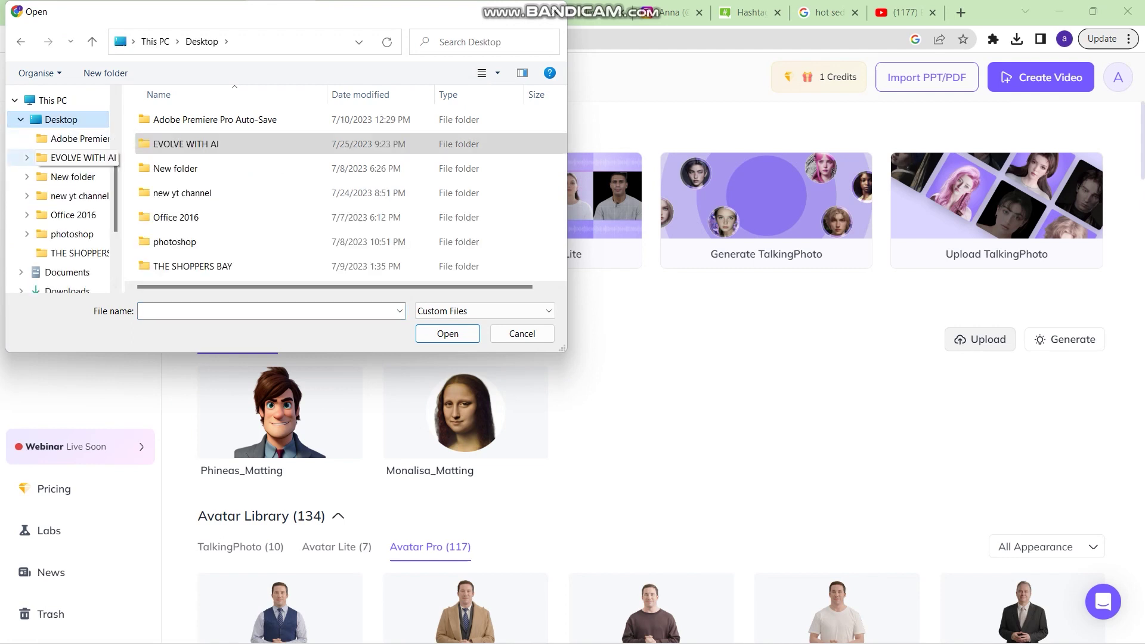
{"action": "left_click", "coordinate": [76, 158]}
{"action": "double_click", "coordinate": [226, 230]}
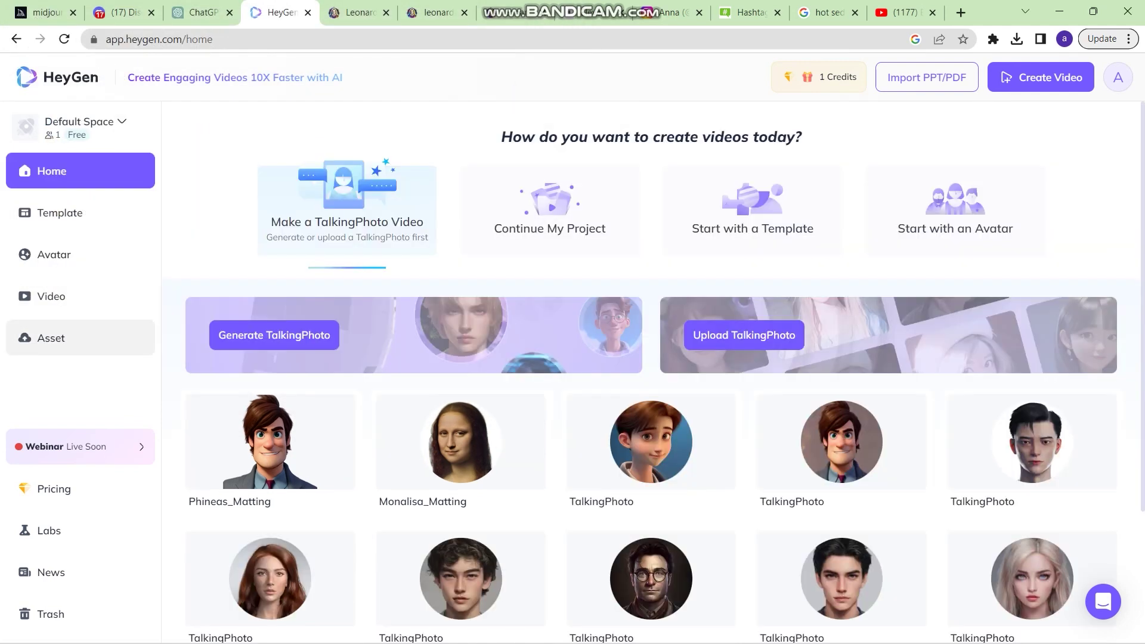
Upload the woman's picture Untitled-2 from Desktop > EVOLVE WITH AI to the personal TalkingPhoto avatars
{"action": "mouse_move", "coordinate": [838, 77]}
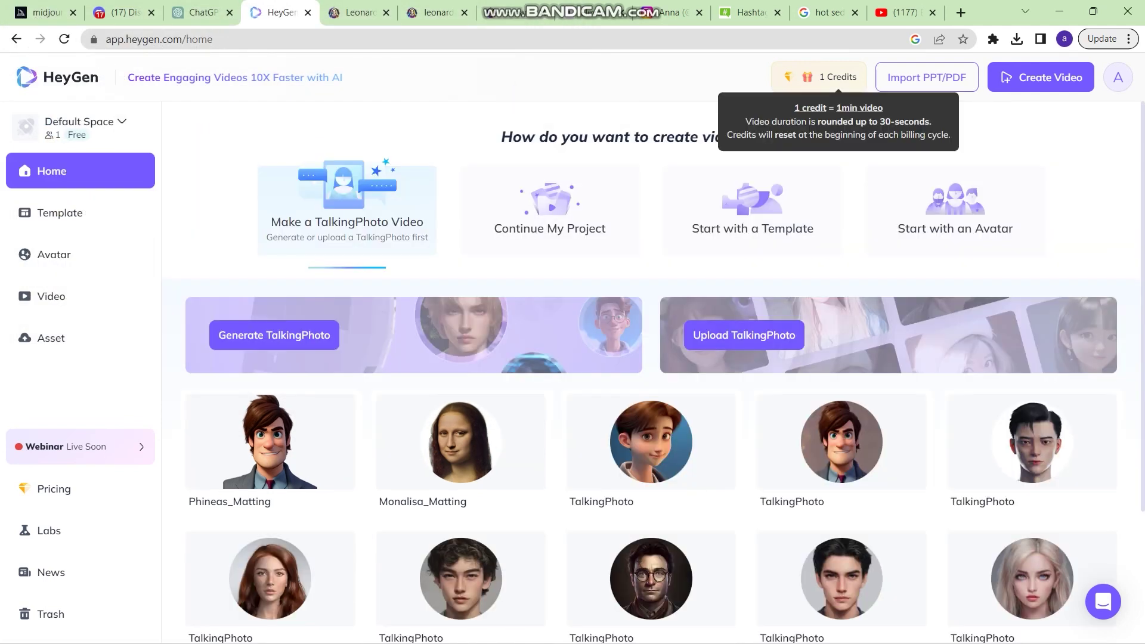
{"action": "left_click", "coordinate": [54, 254]}
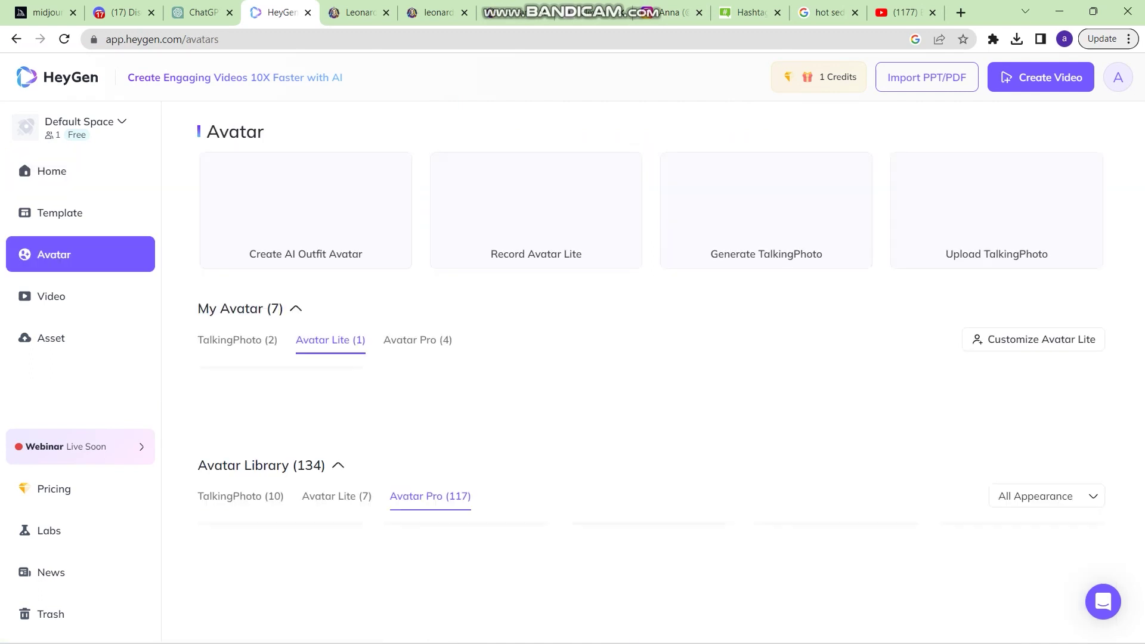
{"action": "left_click", "coordinate": [238, 340]}
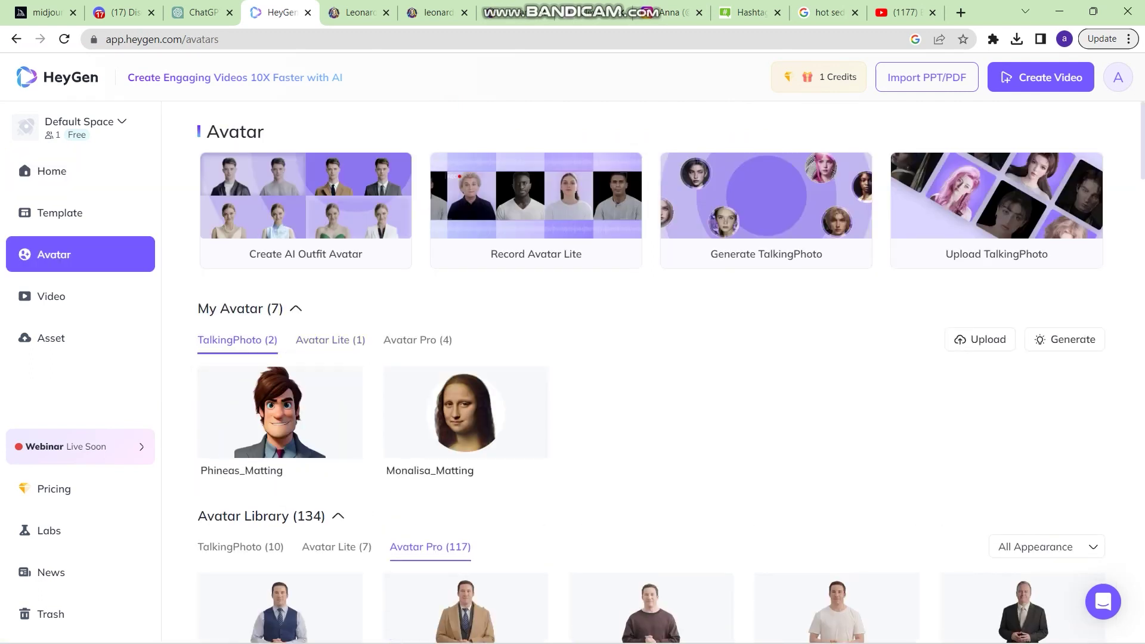
{"action": "left_click", "coordinate": [980, 339]}
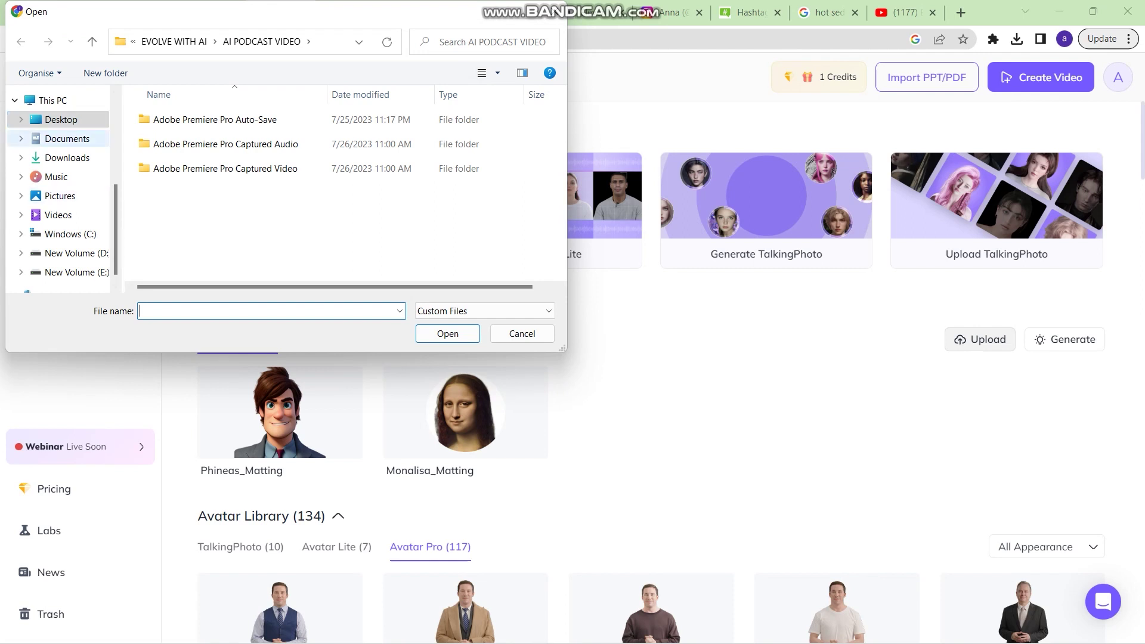
{"action": "double_click", "coordinate": [61, 119]}
{"action": "left_click", "coordinate": [75, 158]}
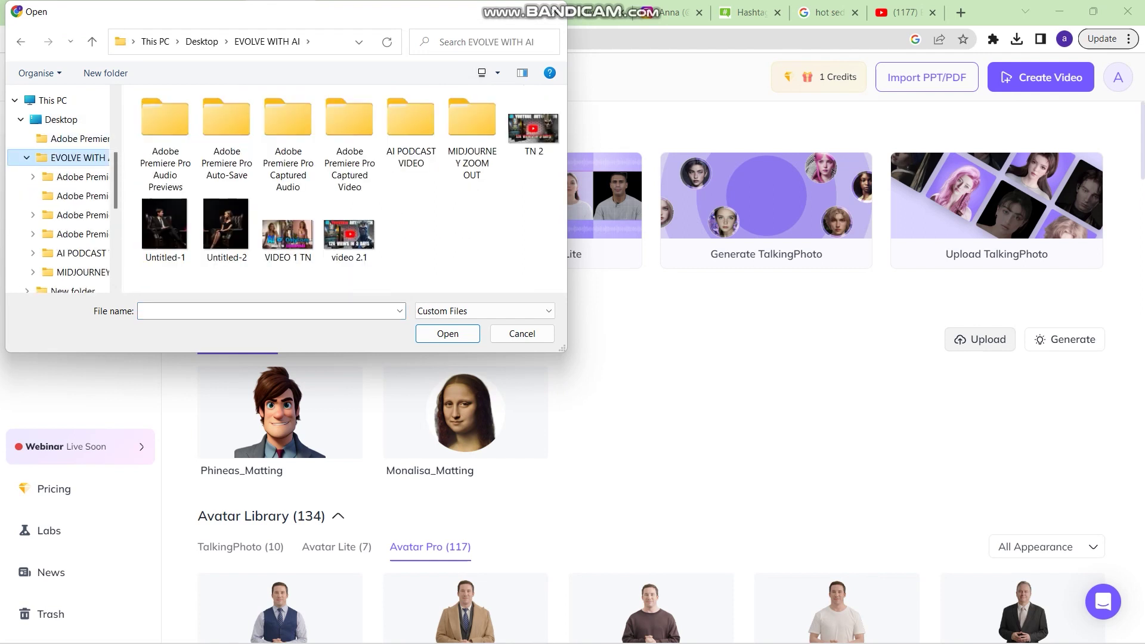
{"action": "double_click", "coordinate": [227, 230]}
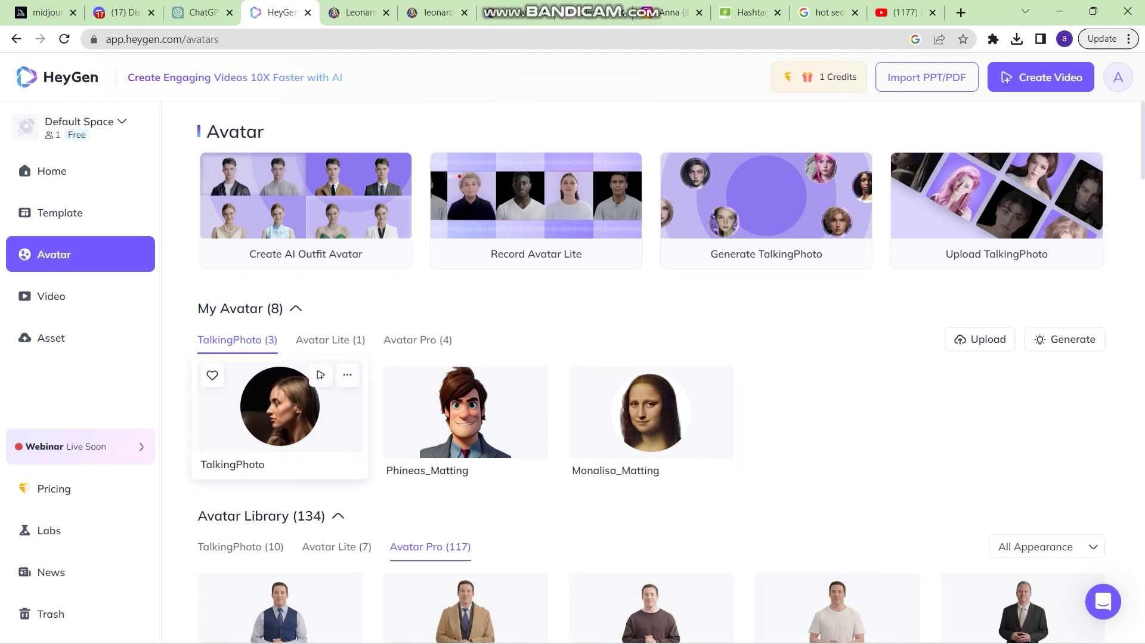
Set the woman's TalkingPhoto avatar to the Original view mode and save it as a new avatar
{"action": "mouse_move", "coordinate": [347, 375]}
{"action": "left_click", "coordinate": [342, 413]}
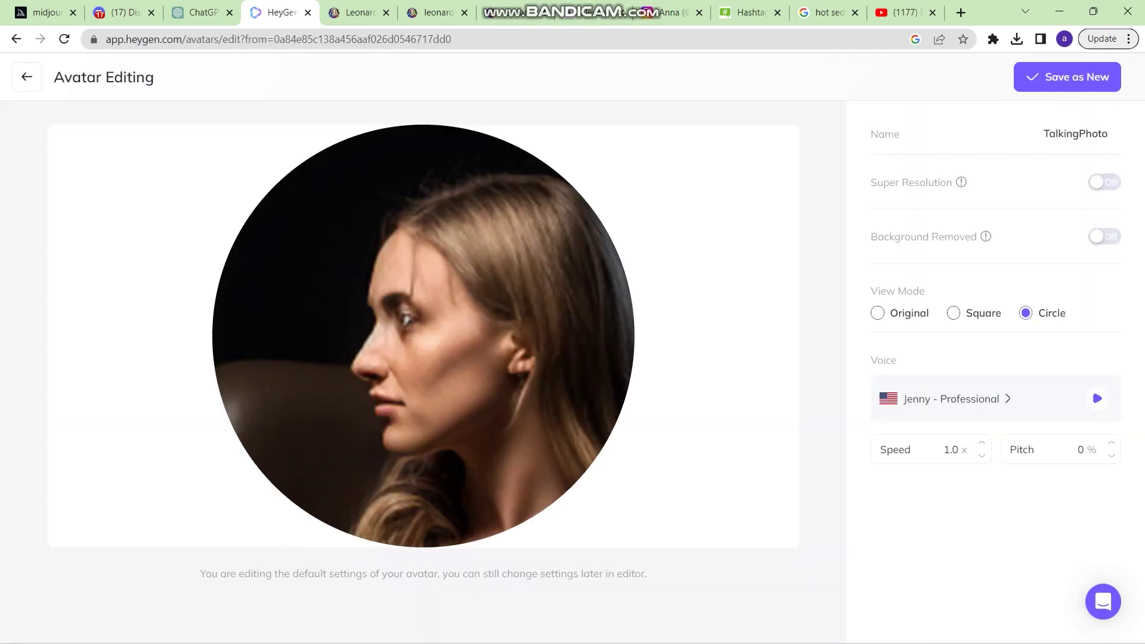
{"action": "left_click", "coordinate": [878, 314]}
{"action": "left_click", "coordinate": [1067, 77]}
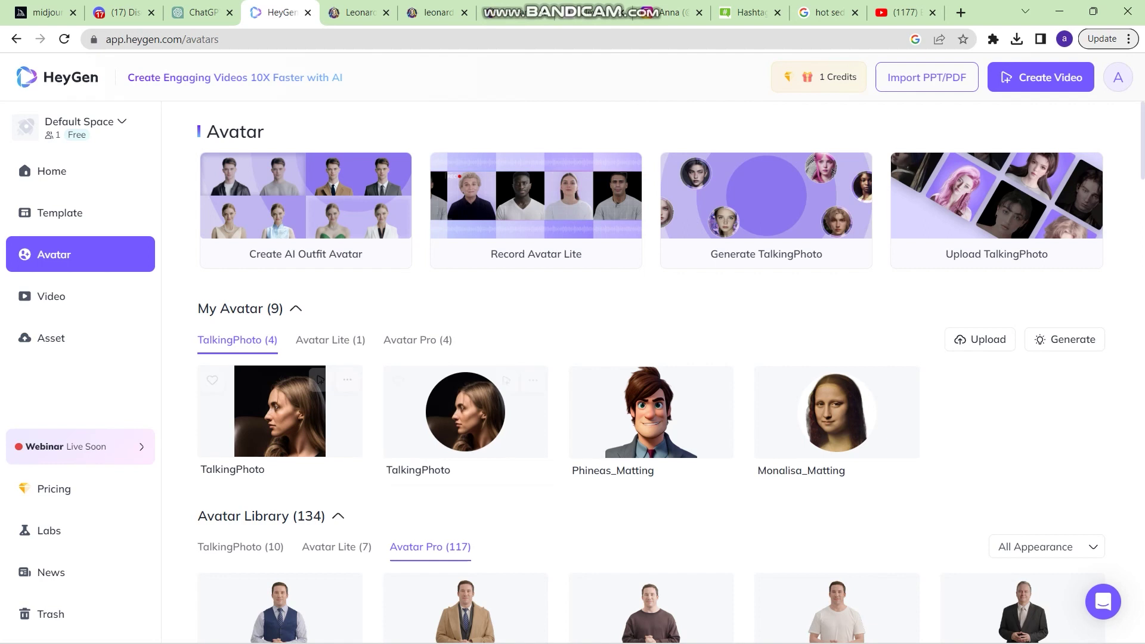
Create a landscape video from the newly saved square-thumbnail TalkingPhoto of the woman
{"action": "left_click", "coordinate": [279, 412]}
{"action": "left_click", "coordinate": [635, 559]}
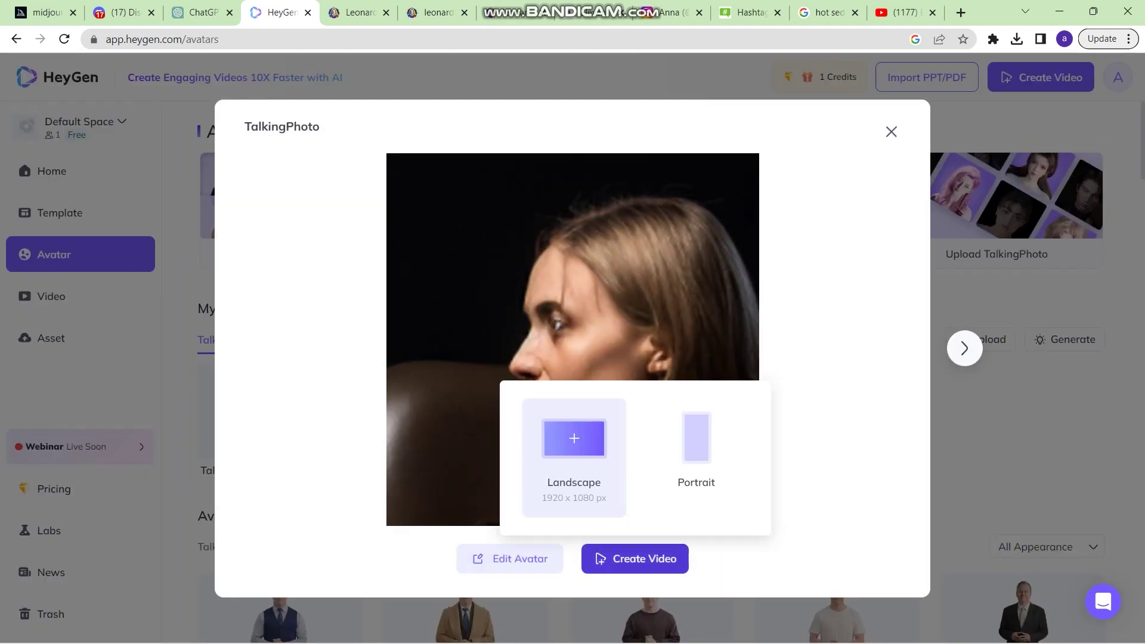
{"action": "left_click", "coordinate": [574, 442]}
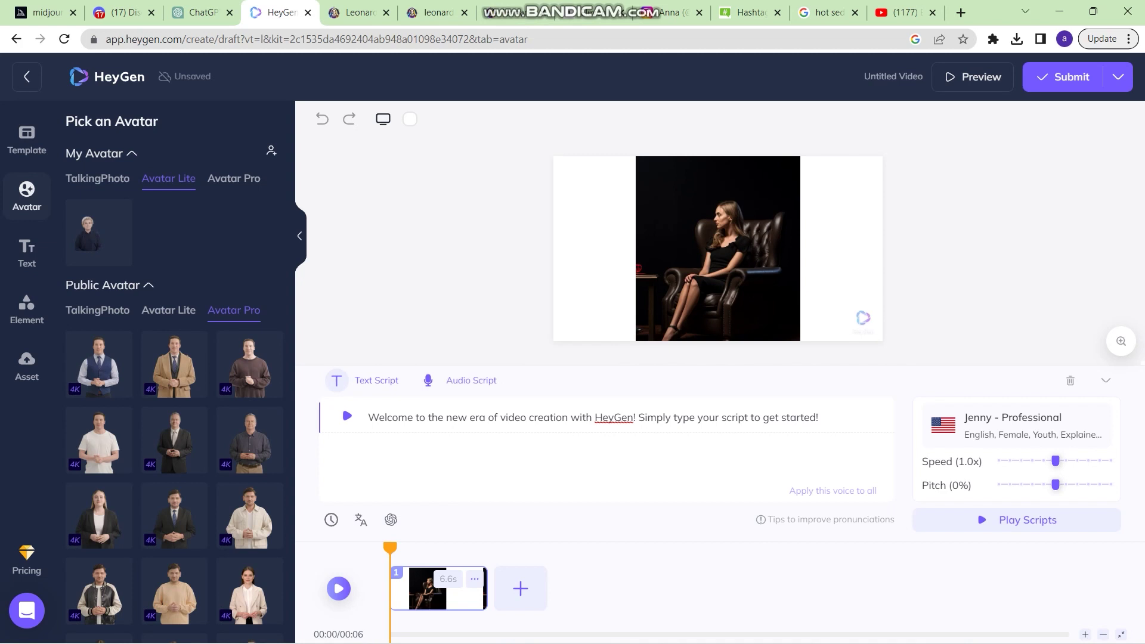
Replace the text script with women voice.mp3 from the AI PODCAST VIDEO folder and submit the video for production
{"action": "left_click", "coordinate": [460, 380]}
{"action": "left_click", "coordinate": [570, 483]}
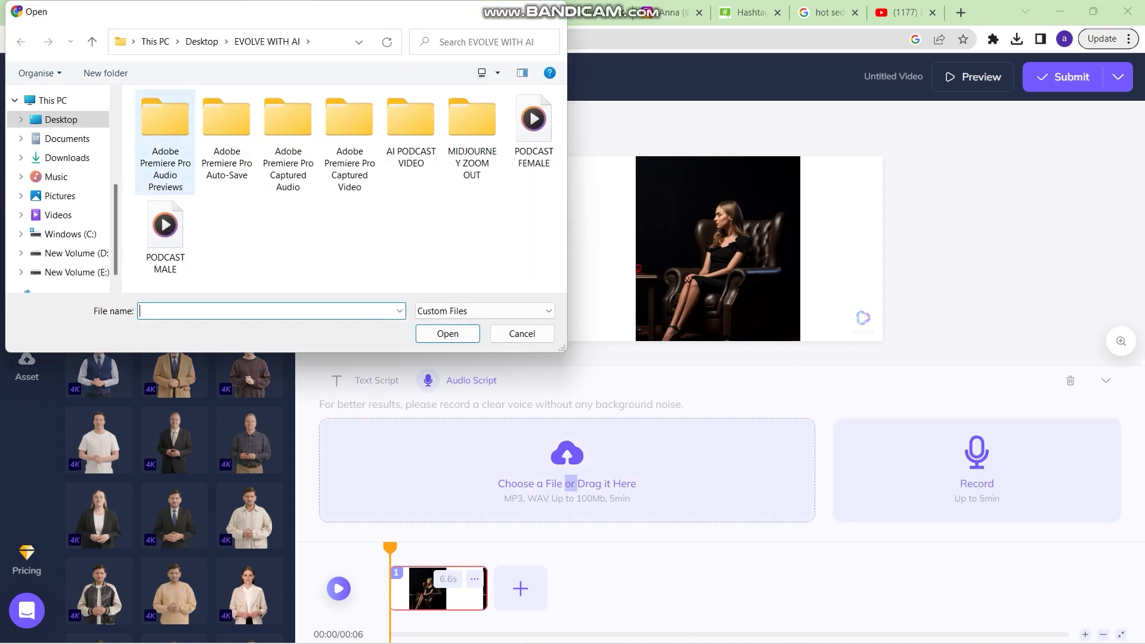
{"action": "double_click", "coordinate": [60, 120]}
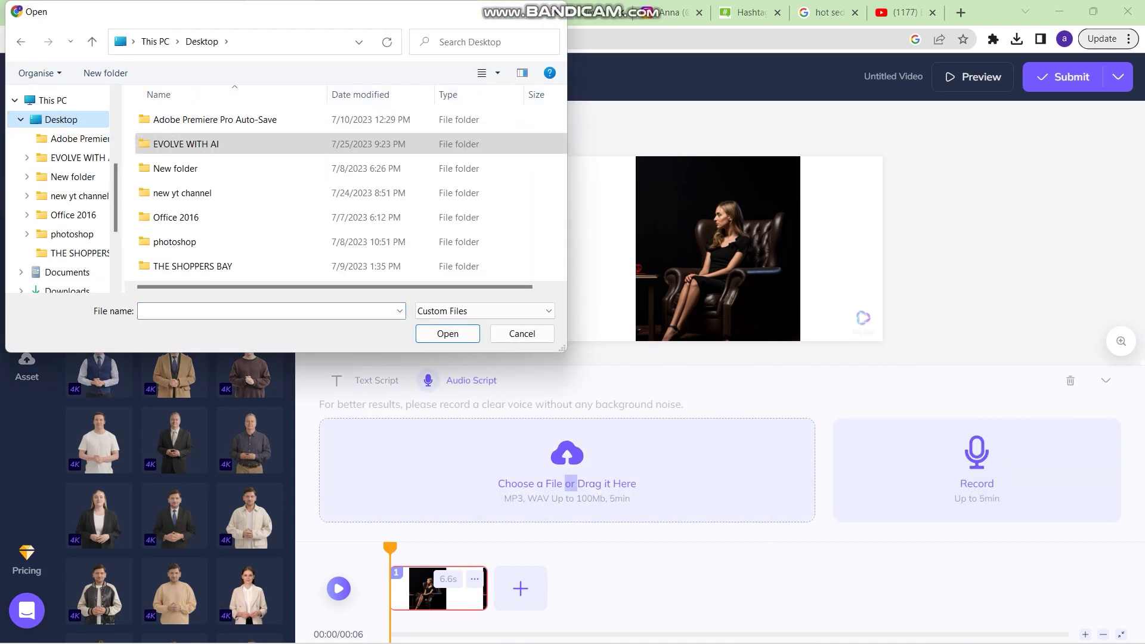
{"action": "double_click", "coordinate": [77, 157]}
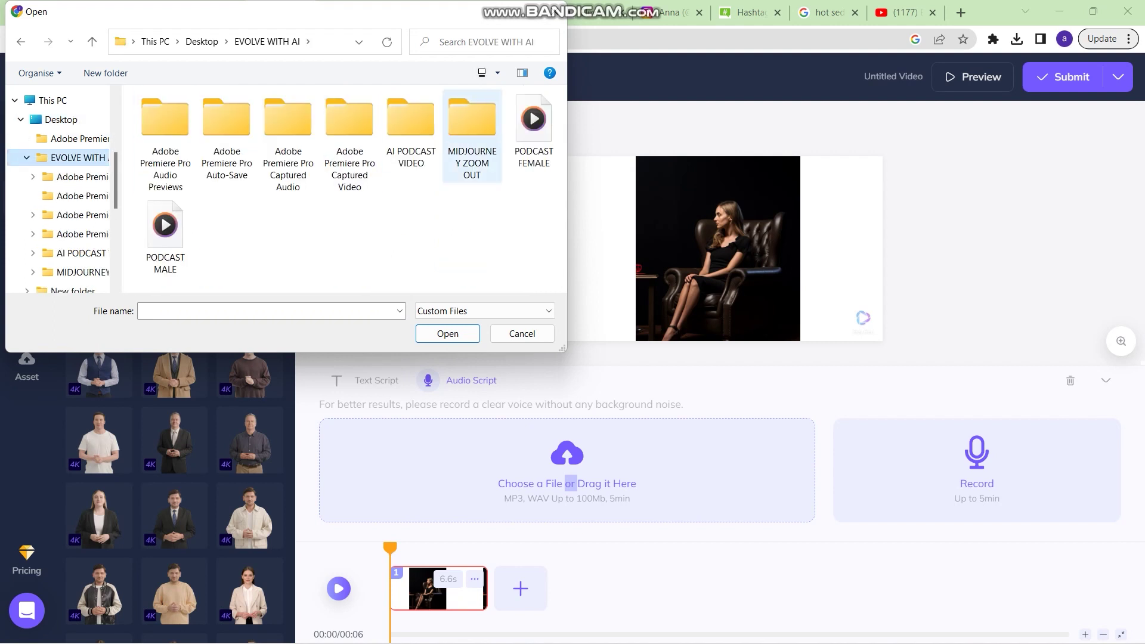
{"action": "double_click", "coordinate": [410, 132]}
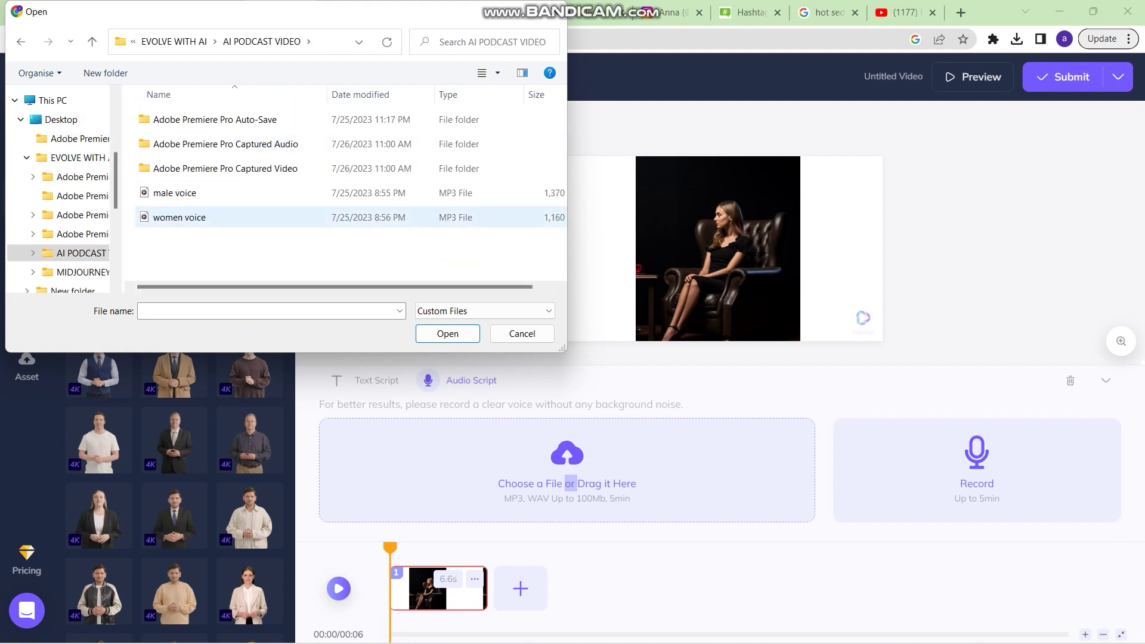
{"action": "double_click", "coordinate": [179, 218]}
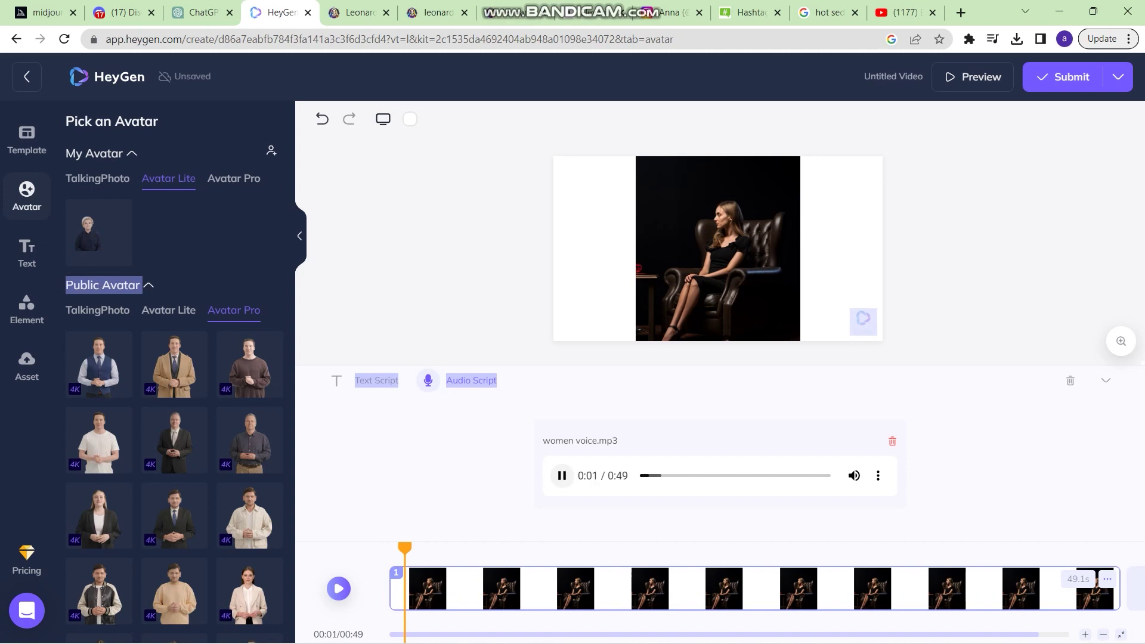
{"action": "left_click", "coordinate": [1063, 76]}
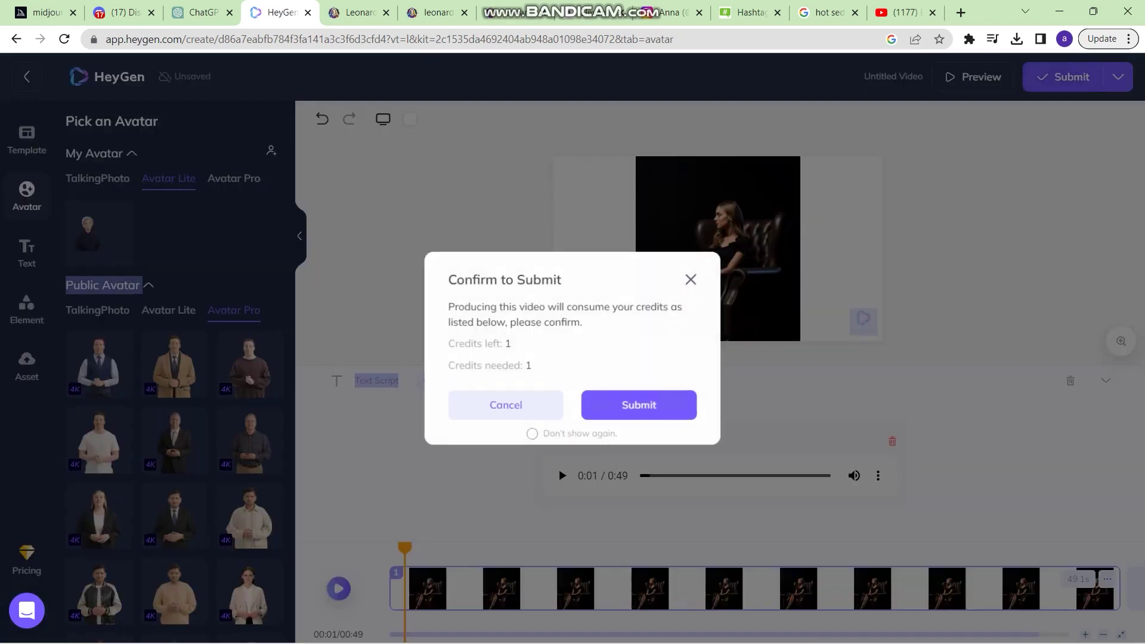
{"action": "left_click", "coordinate": [640, 405]}
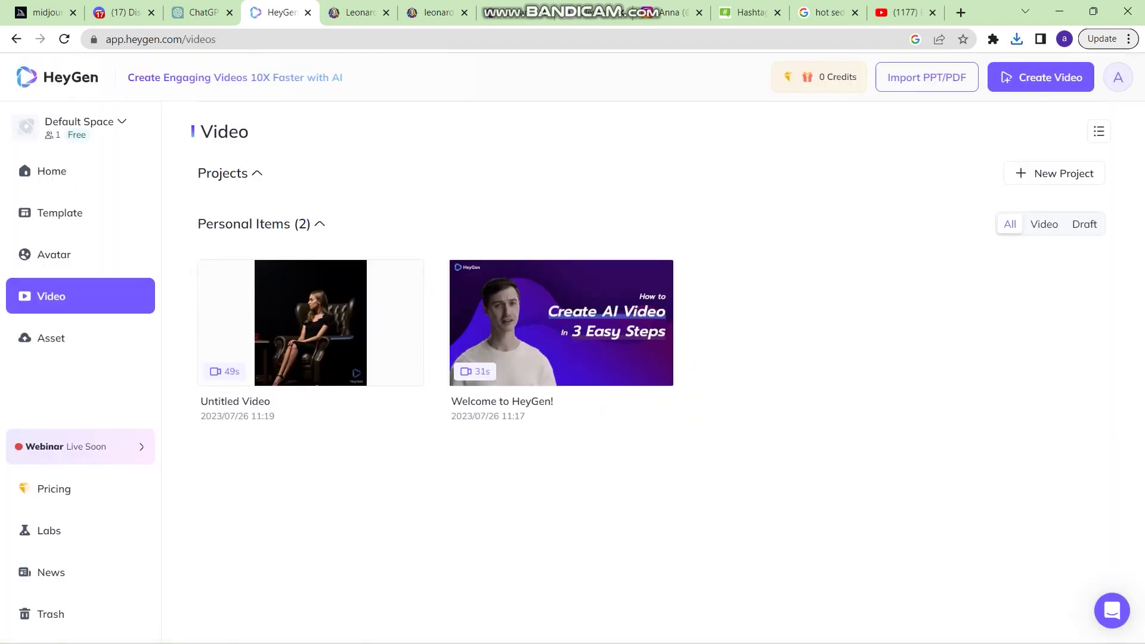
Switch to Adobe Premiere Pro and import Untitled Video (2) and Untitled Video (3) from the Downloads folder into the project
{"action": "left_click", "coordinate": [1061, 12]}
{"action": "mouse_move", "coordinate": [753, 626]}
{"action": "left_click", "coordinate": [688, 625]}
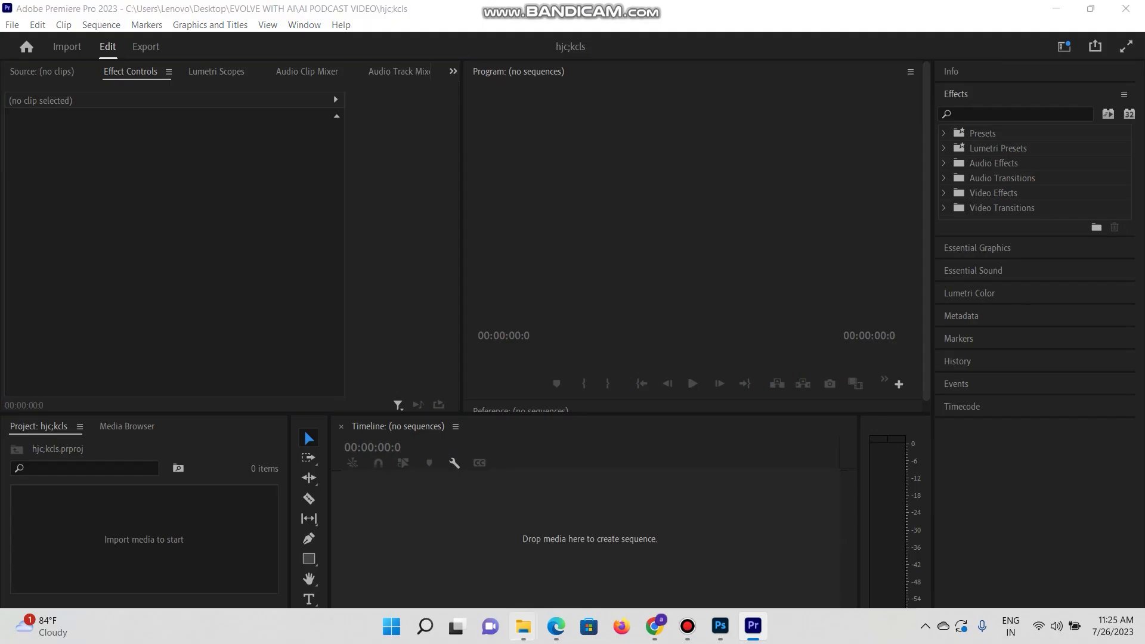
{"action": "mouse_move", "coordinate": [523, 626]}
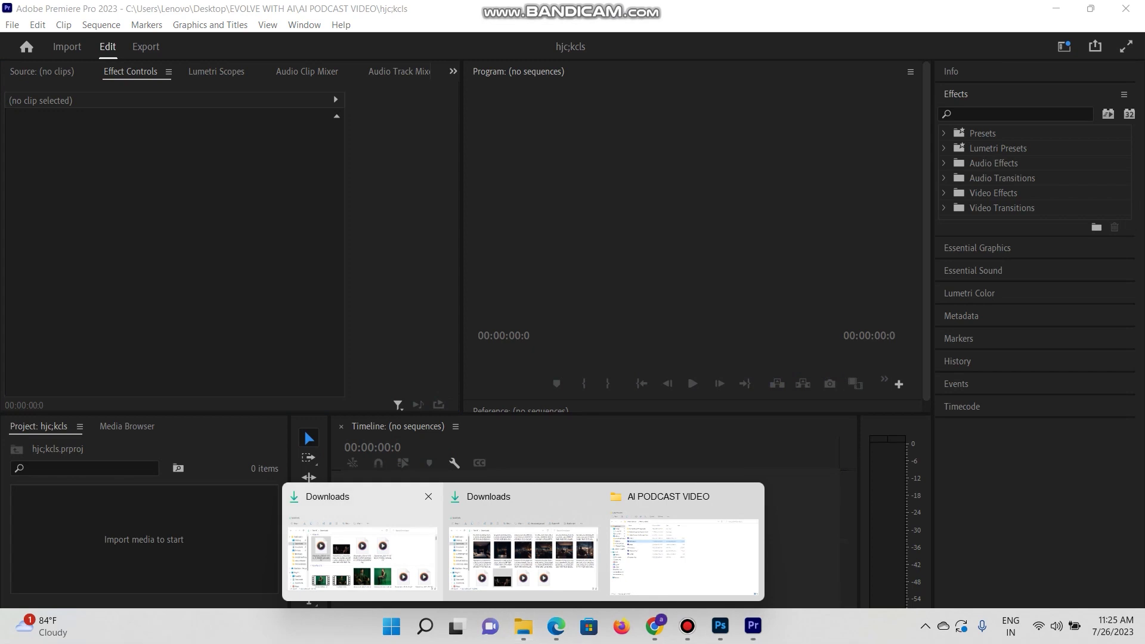
{"action": "mouse_move", "coordinate": [363, 557]}
{"action": "left_click", "coordinate": [523, 557]}
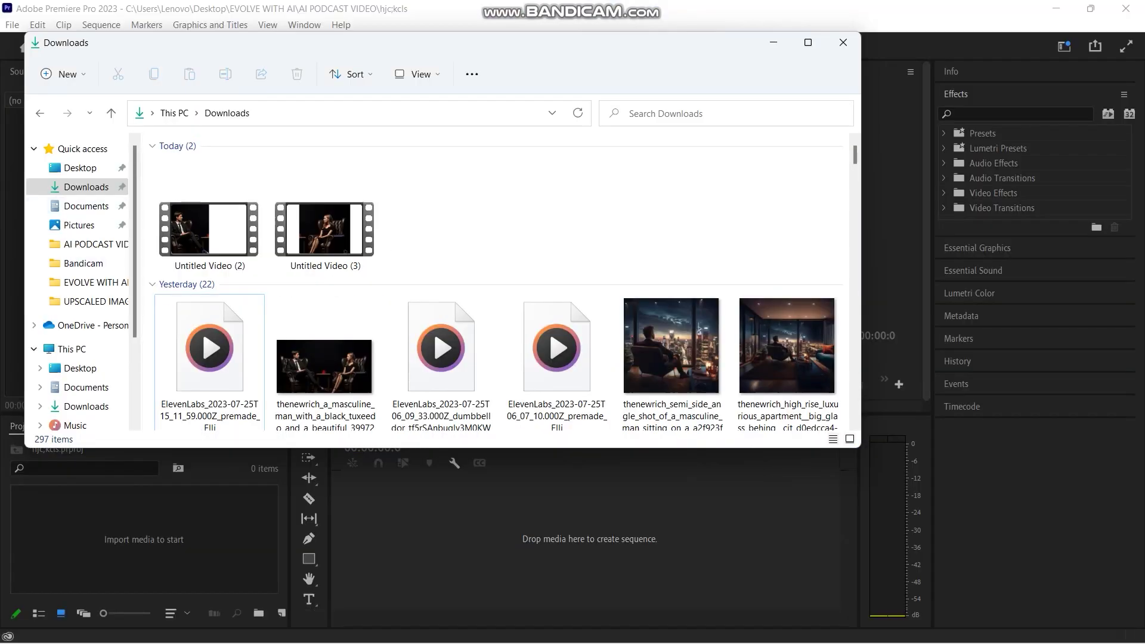
{"action": "left_click_drag", "start_coordinate": [428, 183], "coordinate": [158, 561]}
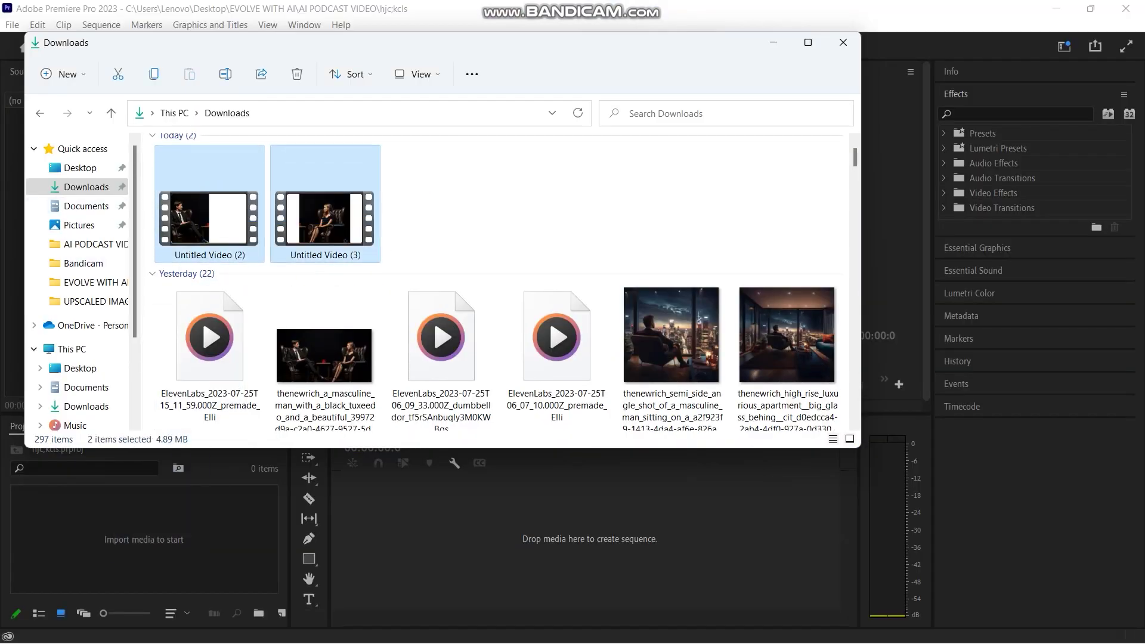
{"action": "left_click", "coordinate": [843, 42]}
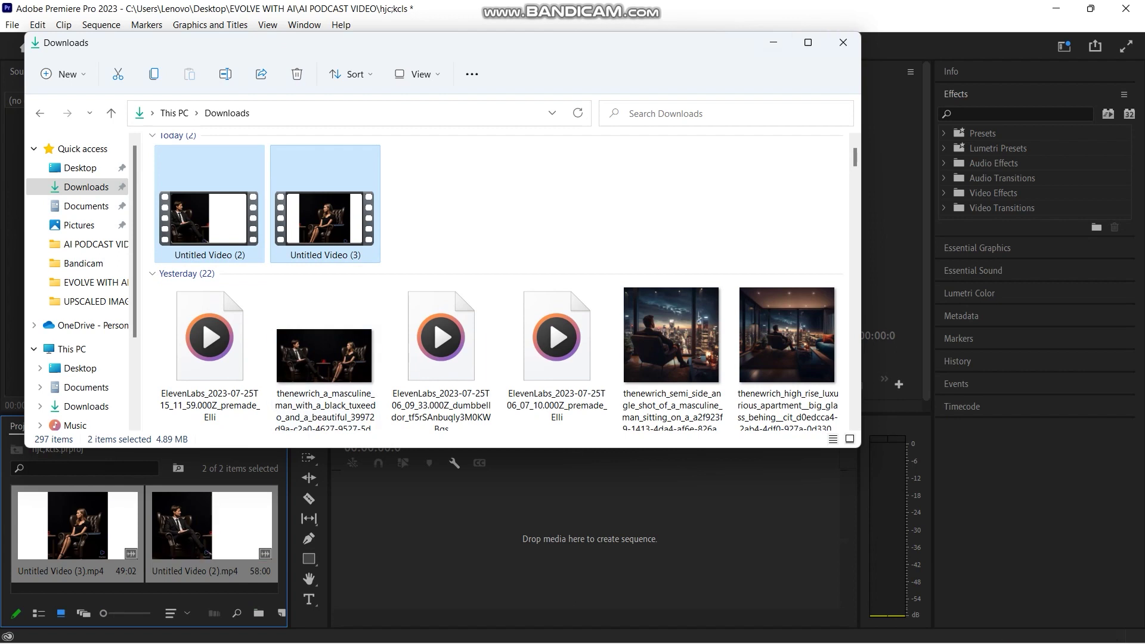
Create a sequence from Untitled Video (3).mp4 and place Untitled Video (2).mp4 above it on V2, aligned at the start
{"action": "left_click", "coordinate": [83, 537]}
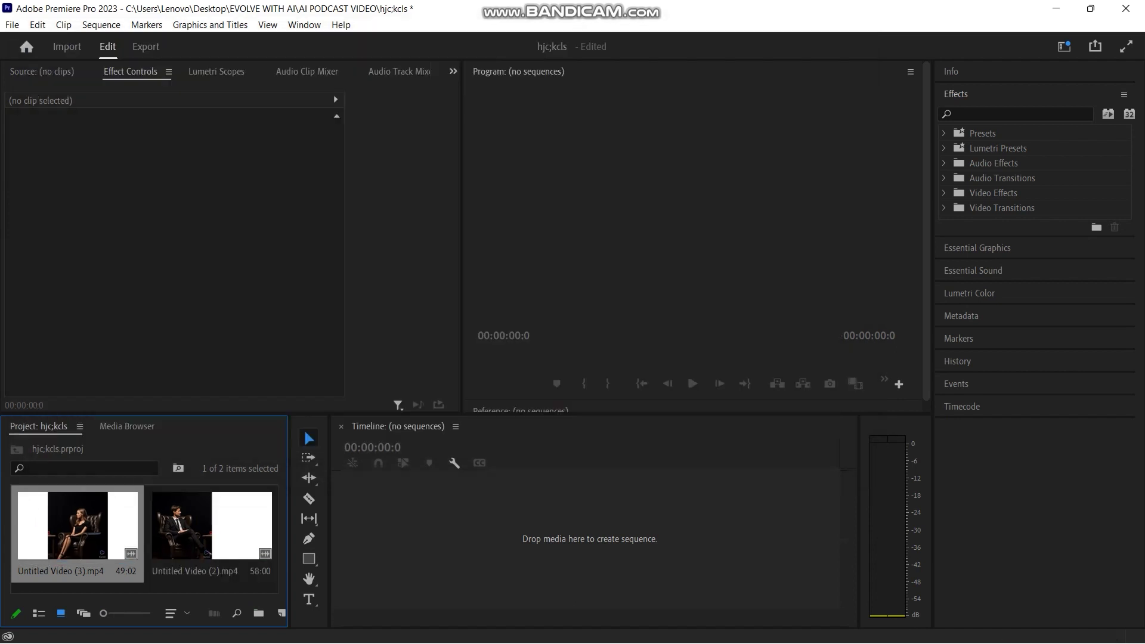
{"action": "left_click_drag", "start_coordinate": [78, 527], "coordinate": [537, 534]}
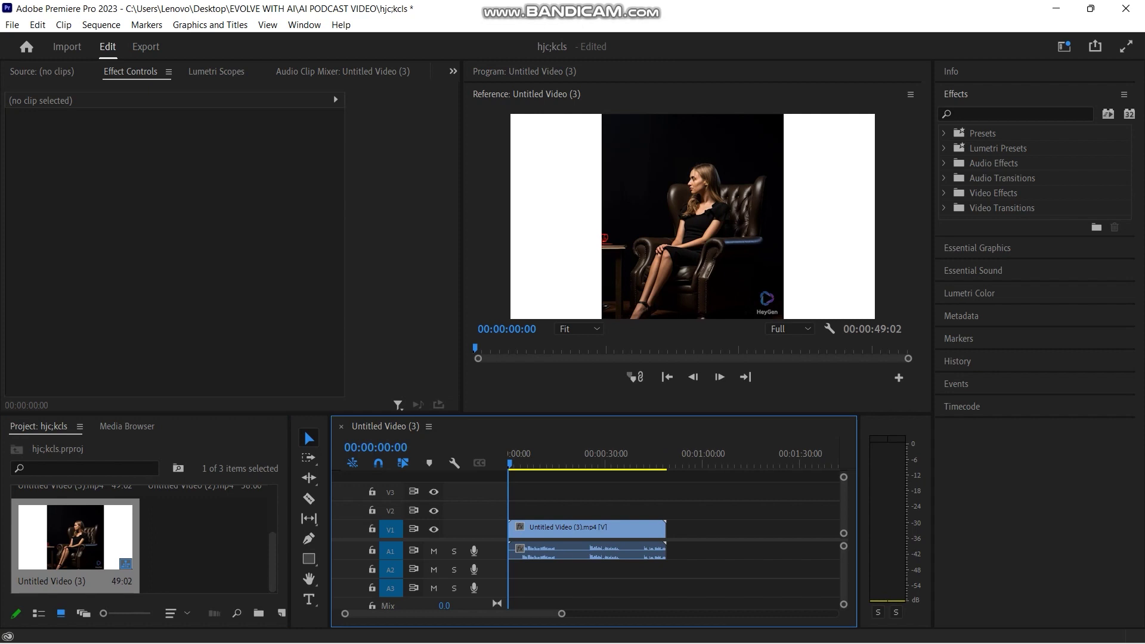
{"action": "left_click_drag", "start_coordinate": [272, 561], "coordinate": [529, 510]}
{"action": "left_click_drag", "start_coordinate": [621, 510], "coordinate": [601, 511]}
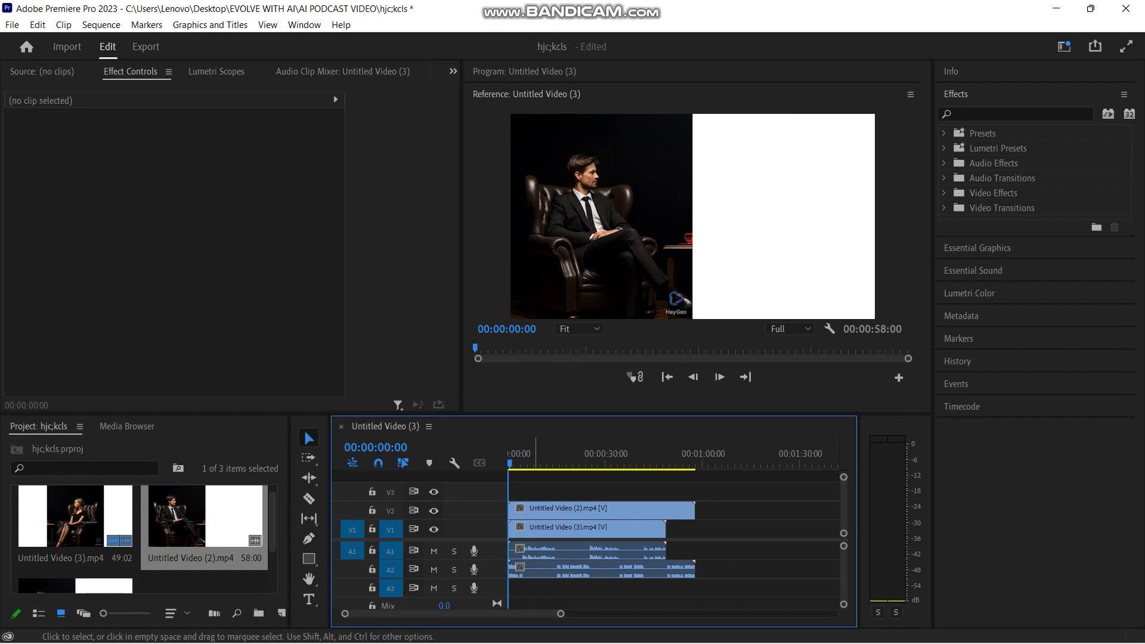
Add a 4-point polygon opacity mask to the man's clip on V2
{"action": "left_click", "coordinate": [537, 511]}
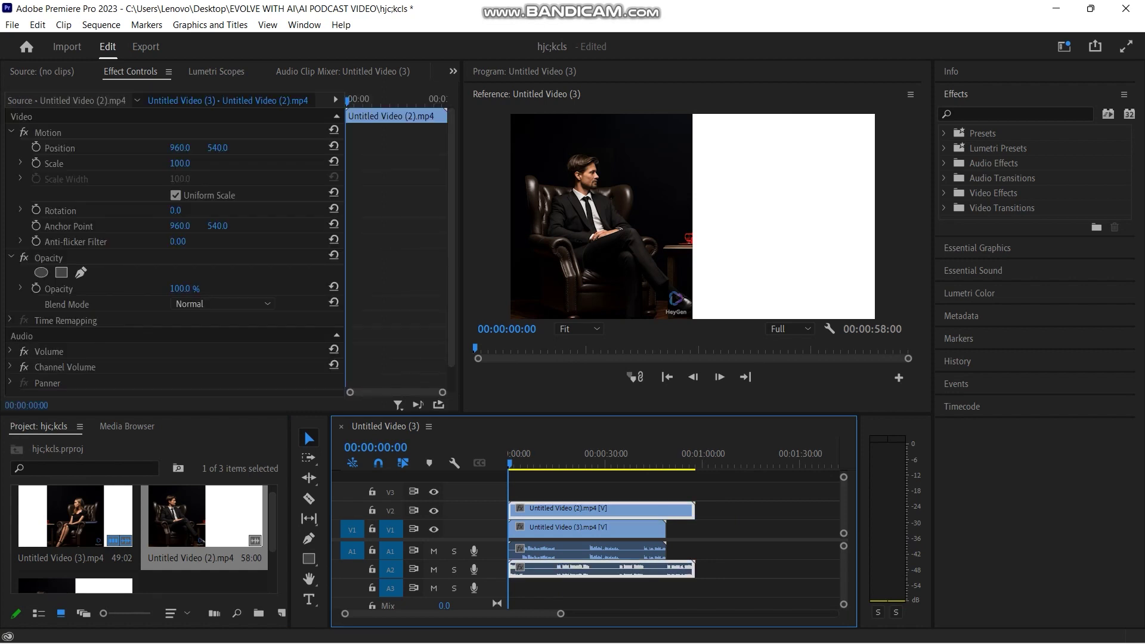
{"action": "left_click", "coordinate": [20, 288]}
{"action": "left_click", "coordinate": [20, 288]}
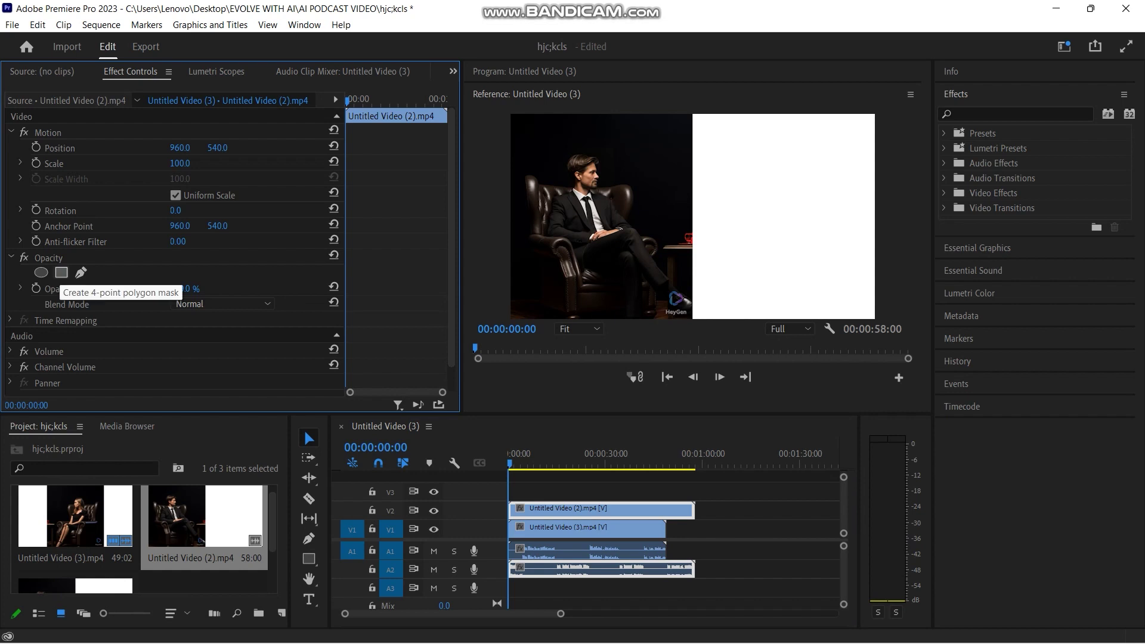
{"action": "left_click", "coordinate": [62, 272]}
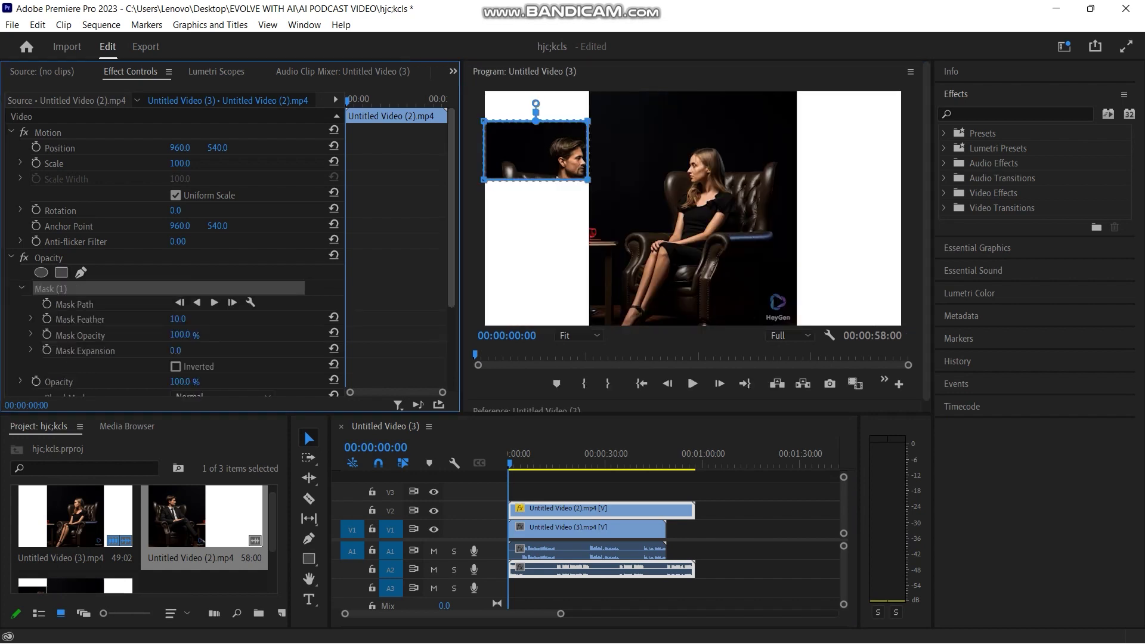
Stretch the man's opacity mask to the frame's vertical centre line and past its upper and lower edges, covering the frame's left half
{"action": "left_click_drag", "start_coordinate": [588, 179], "coordinate": [692, 325]}
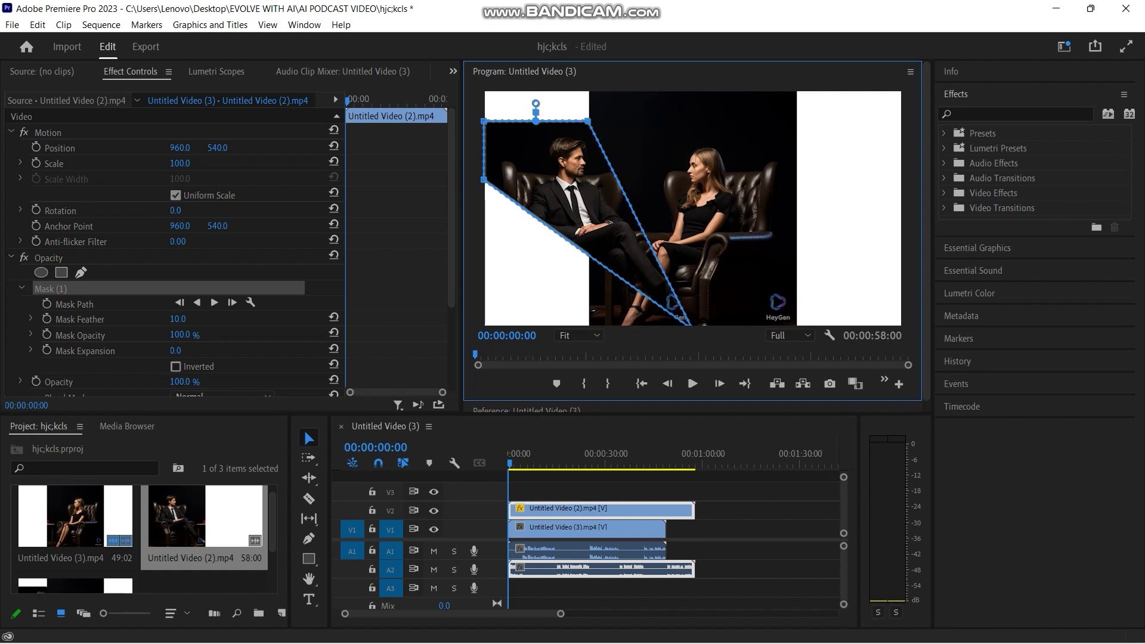
{"action": "key", "text": "ctrl+z"}
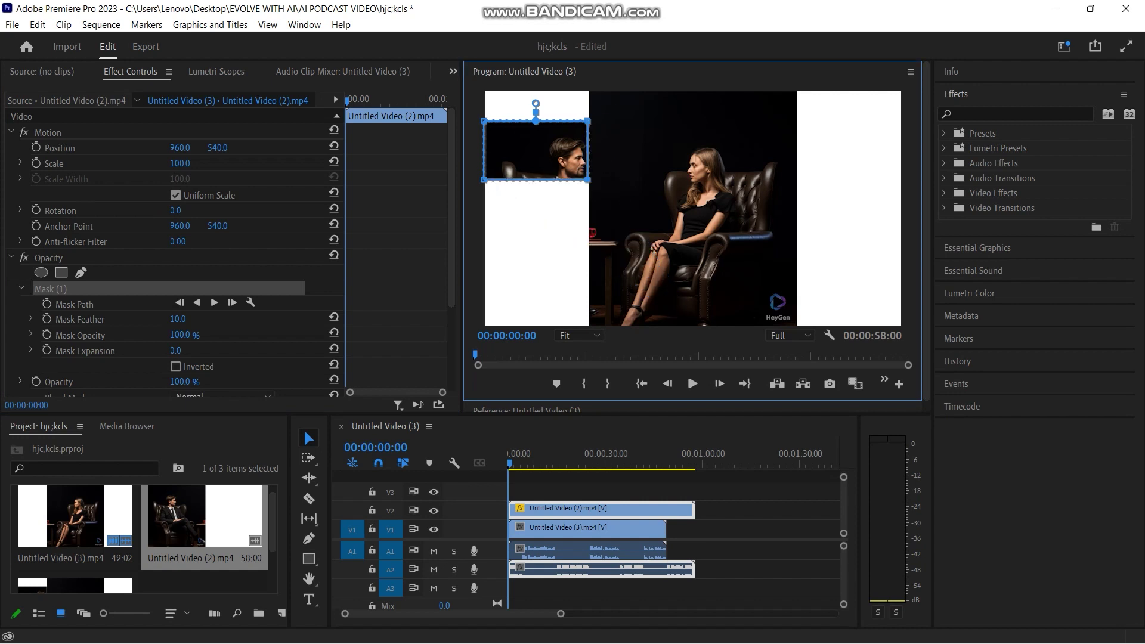
{"action": "left_click_drag", "start_coordinate": [587, 149], "coordinate": [693, 152]}
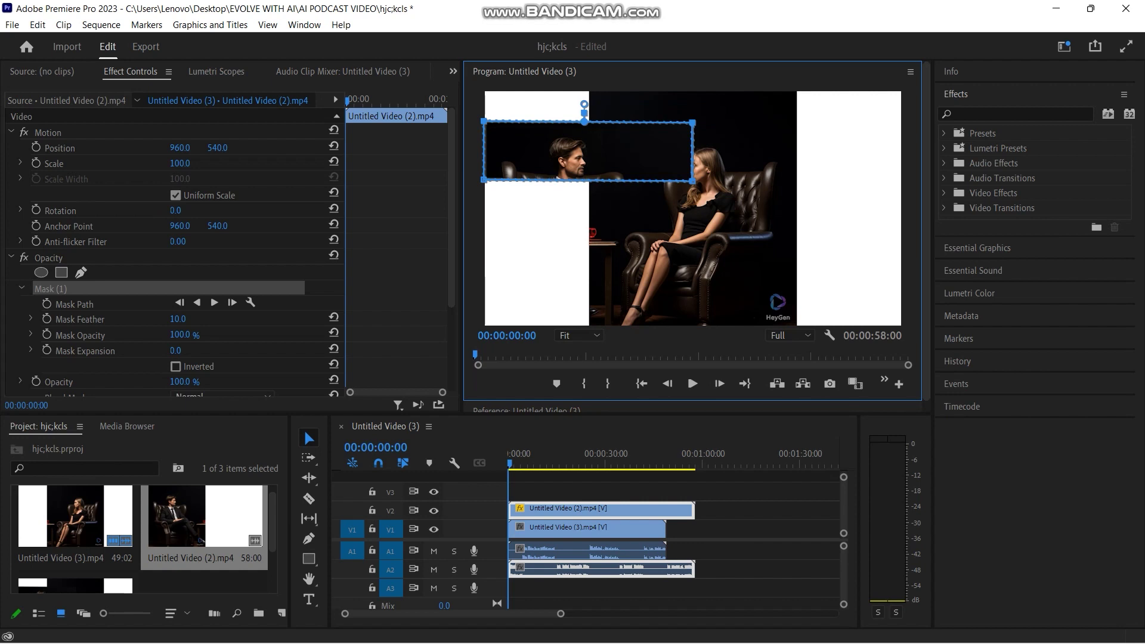
{"action": "left_click_drag", "start_coordinate": [585, 122], "coordinate": [584, 87]}
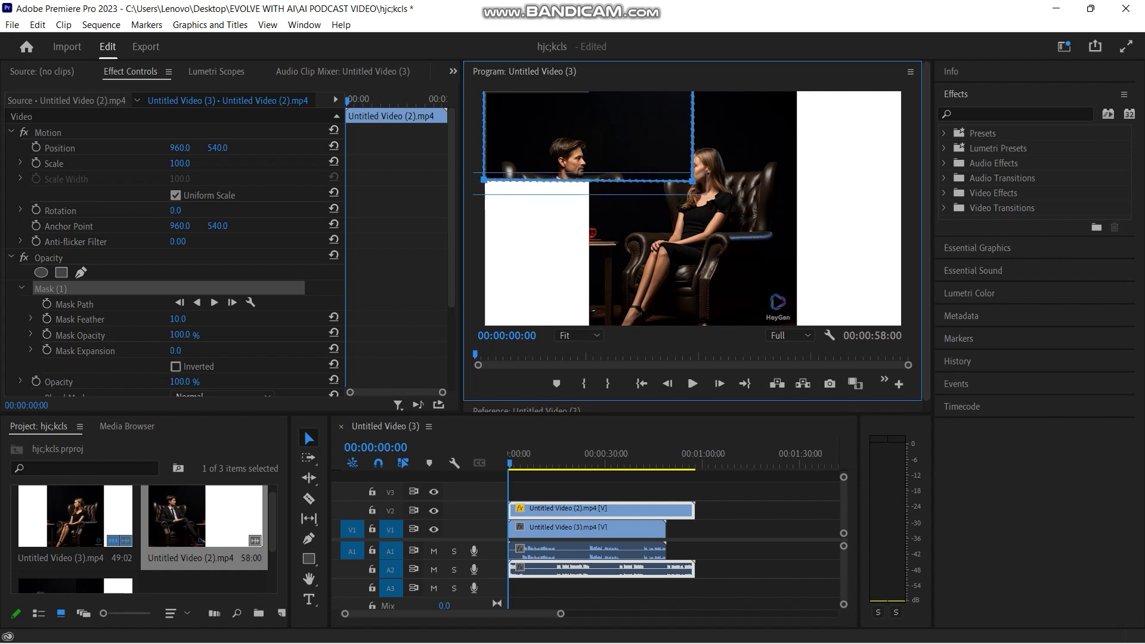
{"action": "left_click_drag", "start_coordinate": [589, 180], "coordinate": [601, 343]}
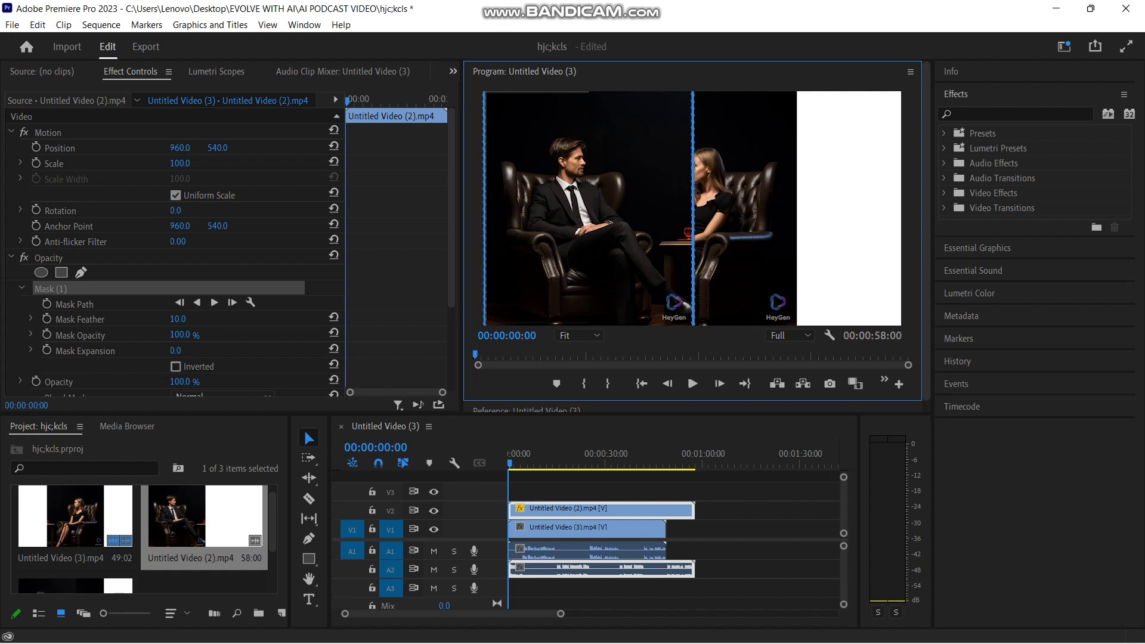
Shift the woman's clip on V1 horizontally to a position X of 1434 so she sits beside the man
{"action": "left_click", "coordinate": [595, 529]}
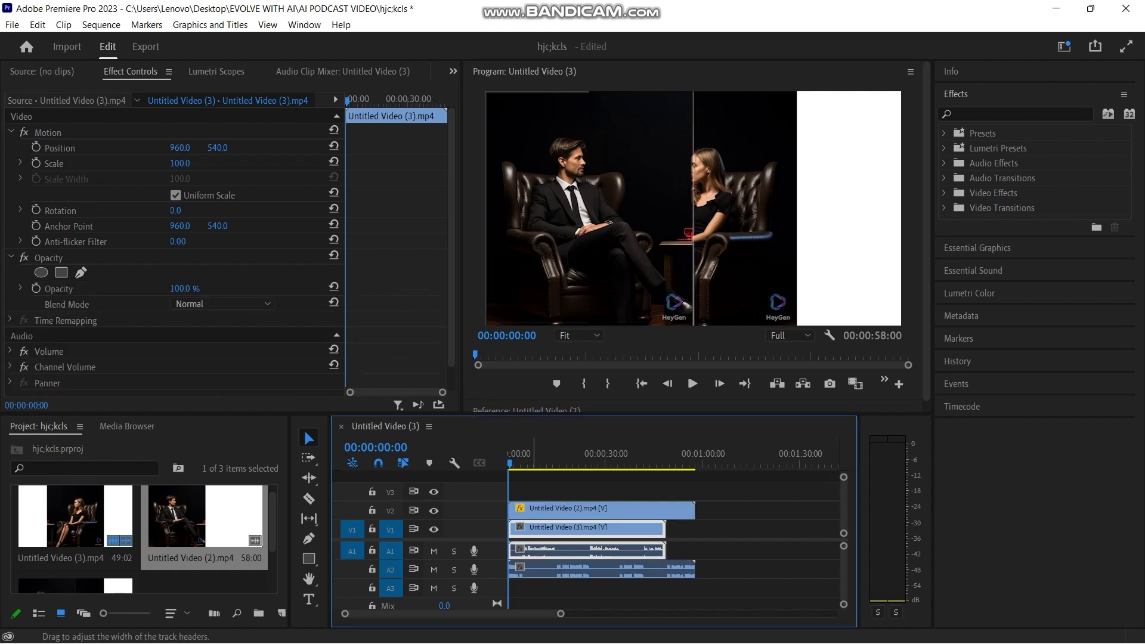
{"action": "left_click_drag", "start_coordinate": [217, 148], "coordinate": [264, 148]}
{"action": "key", "text": "ctrl+z"}
{"action": "left_click_drag", "start_coordinate": [179, 148], "coordinate": [461, 147]}
{"action": "left_click_drag", "start_coordinate": [182, 147], "coordinate": [185, 148]}
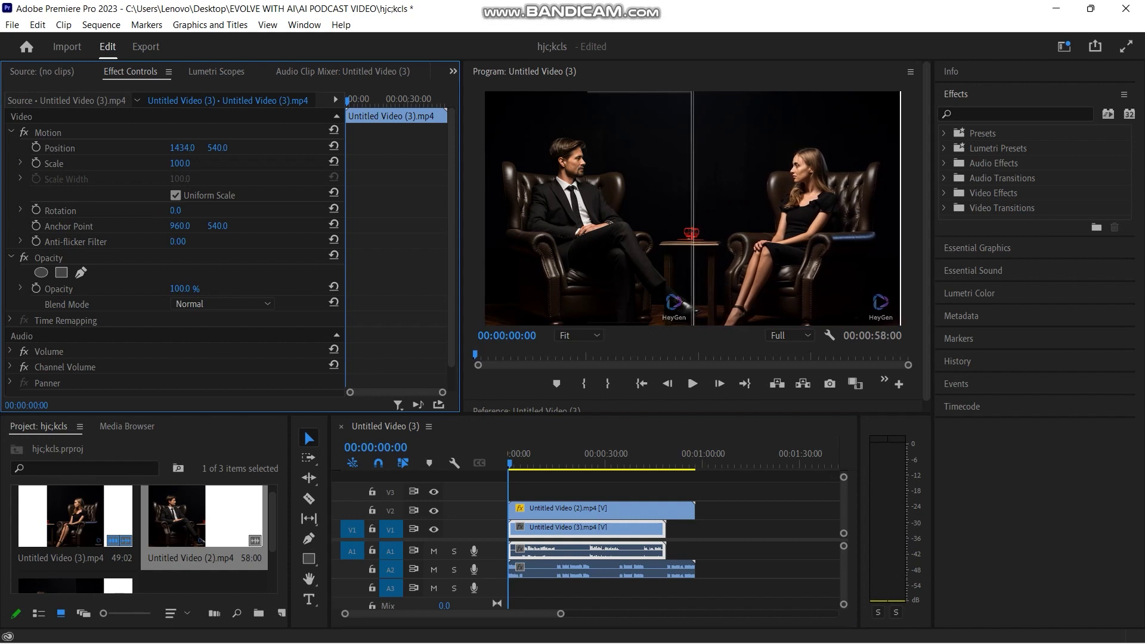
Move the playhead to 00:00:14:06 and reduce the mask feather of the man's clip to 2.0
{"action": "left_click_drag", "start_coordinate": [510, 463], "coordinate": [553, 463]}
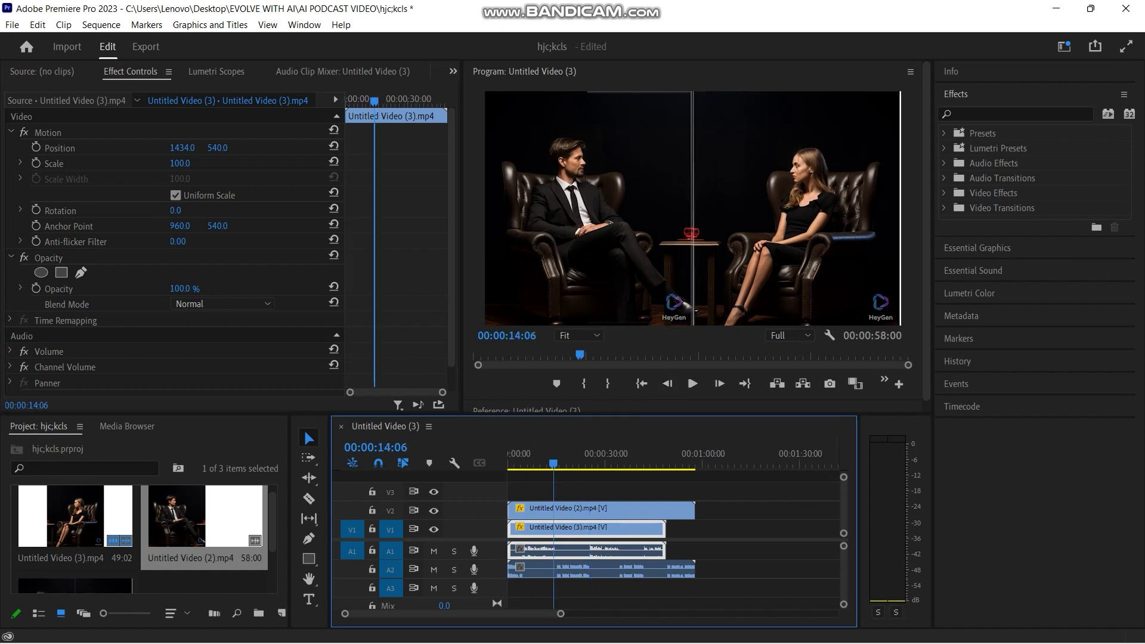
{"action": "left_click", "coordinate": [665, 492]}
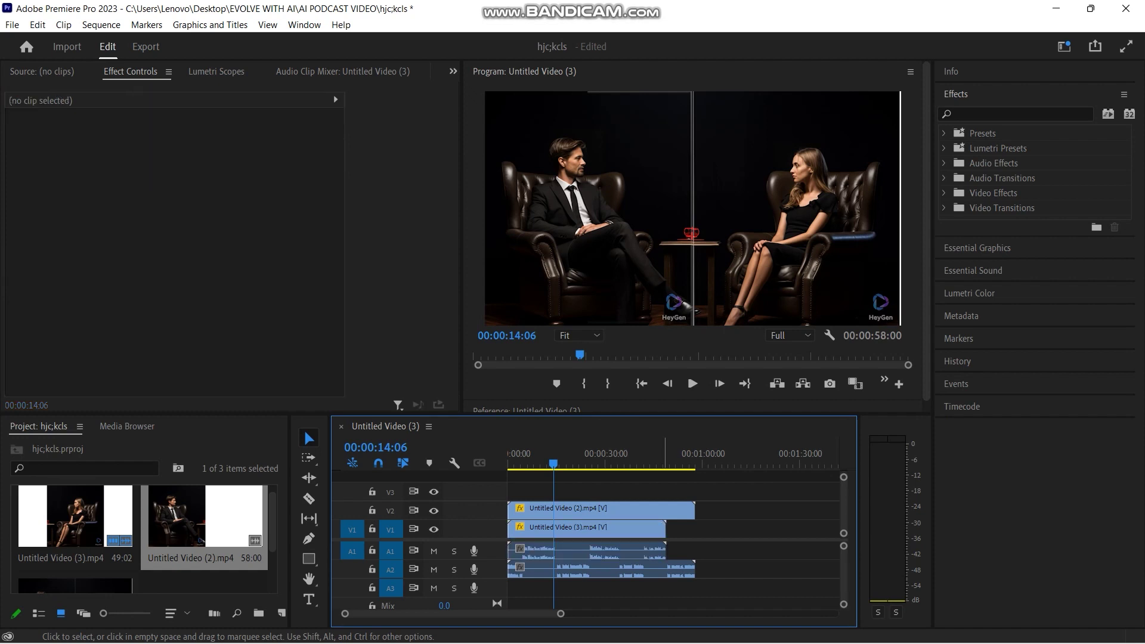
{"action": "left_click", "coordinate": [640, 510]}
{"action": "scroll", "coordinate": [173, 251], "scroll_direction": "down", "scroll_amount": 4}
{"action": "scroll", "coordinate": [174, 250], "scroll_direction": "up", "scroll_amount": 1}
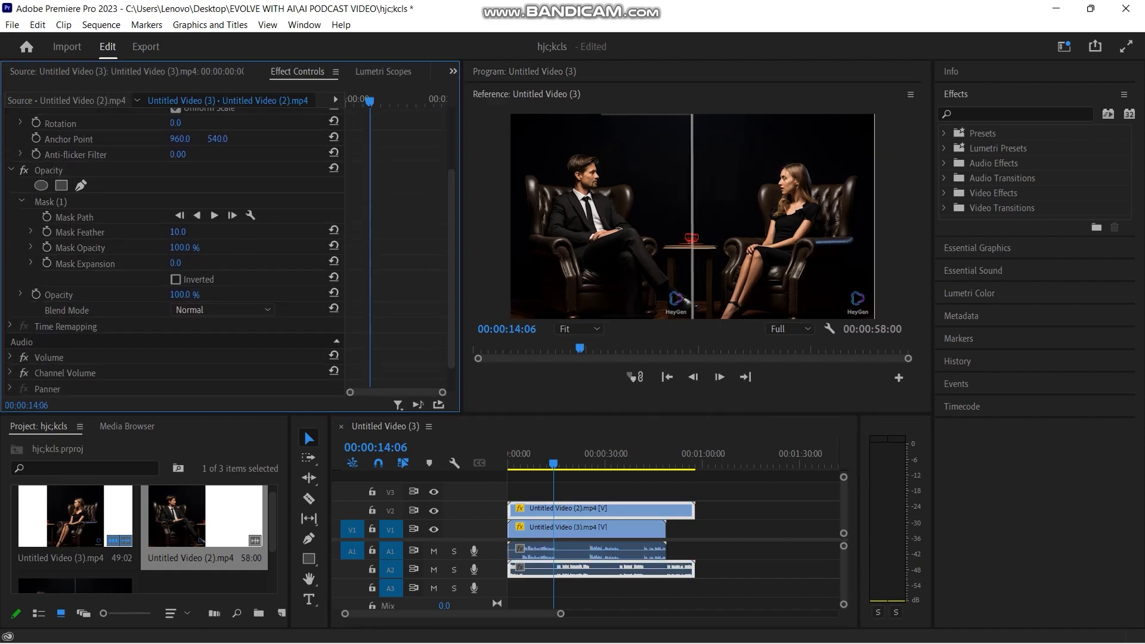
{"action": "left_click_drag", "start_coordinate": [178, 232], "coordinate": [173, 232]}
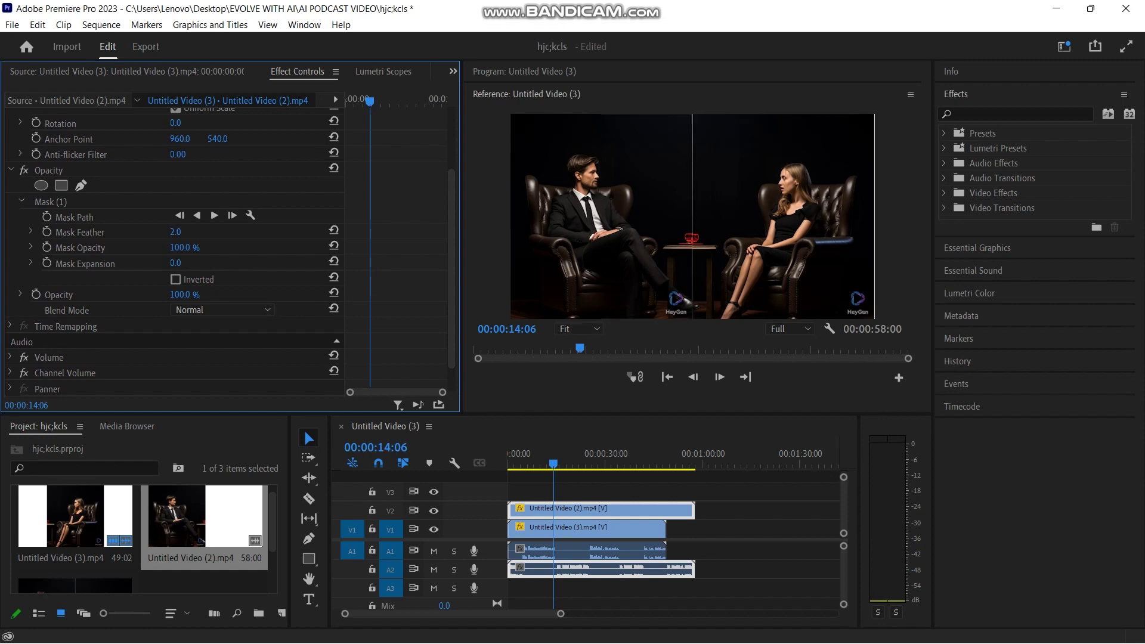
Set the horizontal position of the woman's clip to 1430 to close the seam between the two halves
{"action": "left_click", "coordinate": [587, 530]}
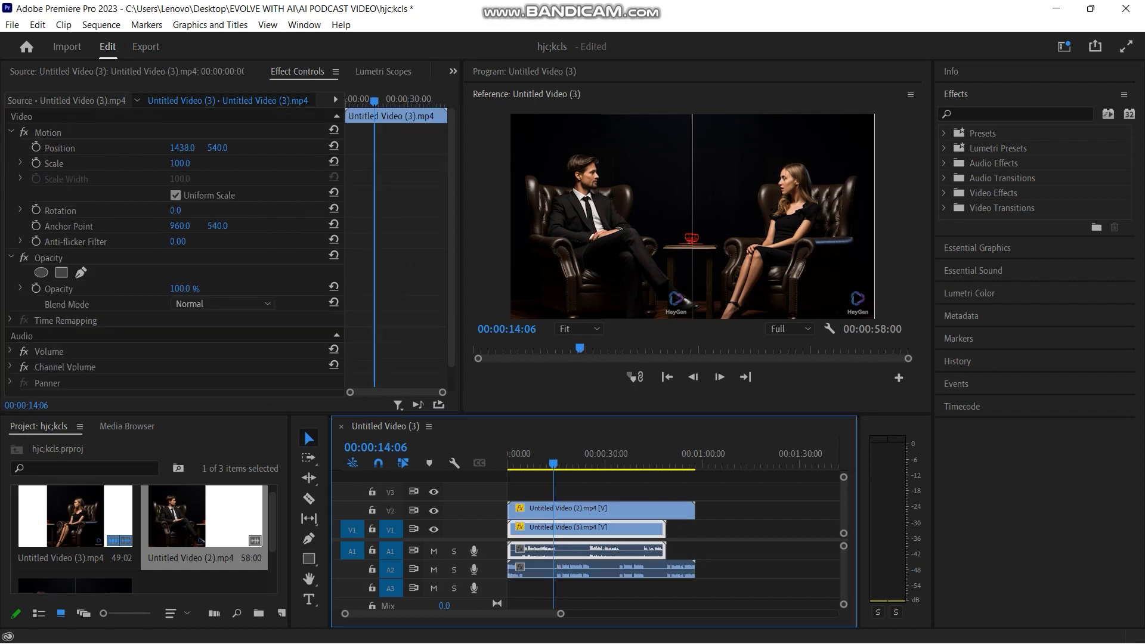
{"action": "key", "text": "shift+5"}
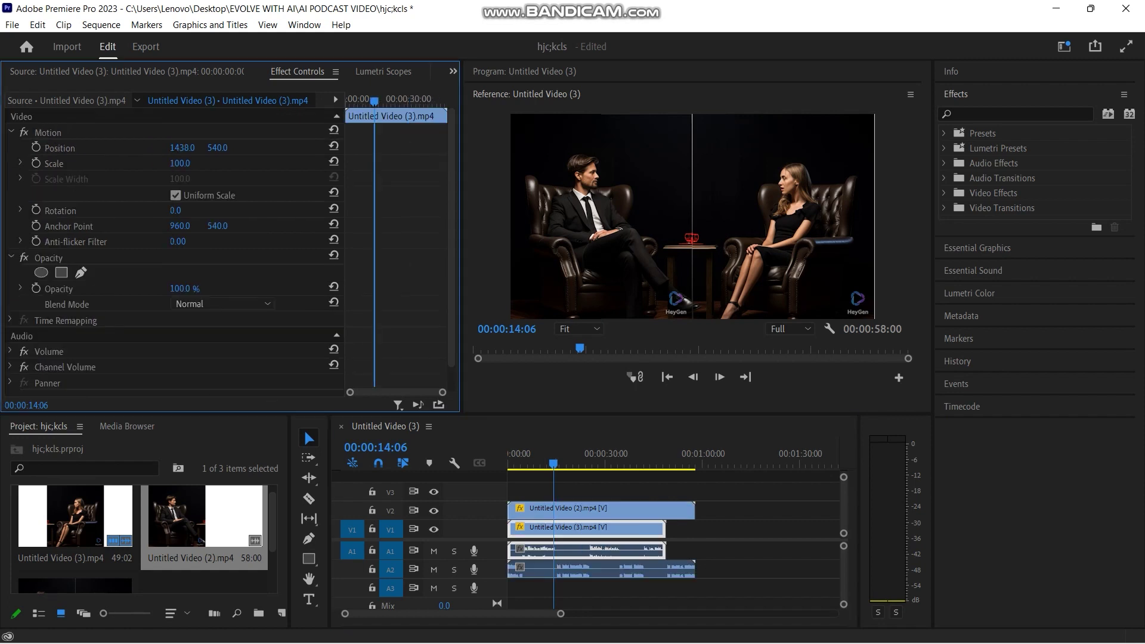
{"action": "mouse_move", "coordinate": [182, 148]}
{"action": "left_mouse_down"}
{"action": "mouse_move", "coordinate": [164, 148]}
{"action": "mouse_move", "coordinate": [176, 148]}
{"action": "left_mouse_up"}
{"action": "key", "text": "Up"}
{"action": "key", "text": "Up"}
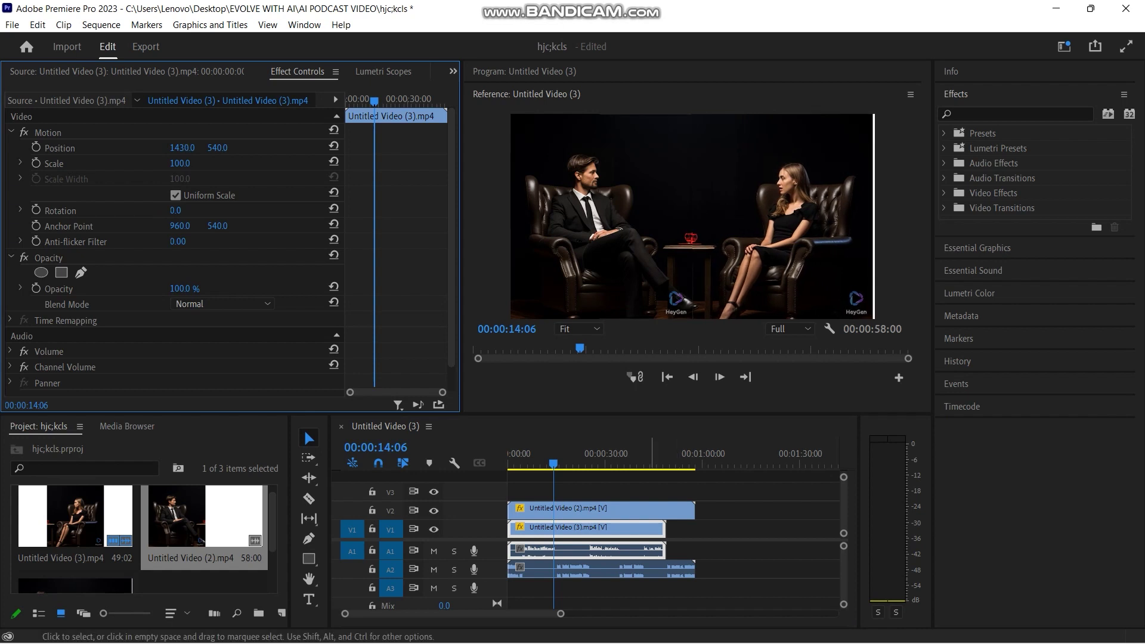
Scale the man's clip on V2 and the woman's clip on V1 to 119
{"action": "left_click", "coordinate": [651, 509]}
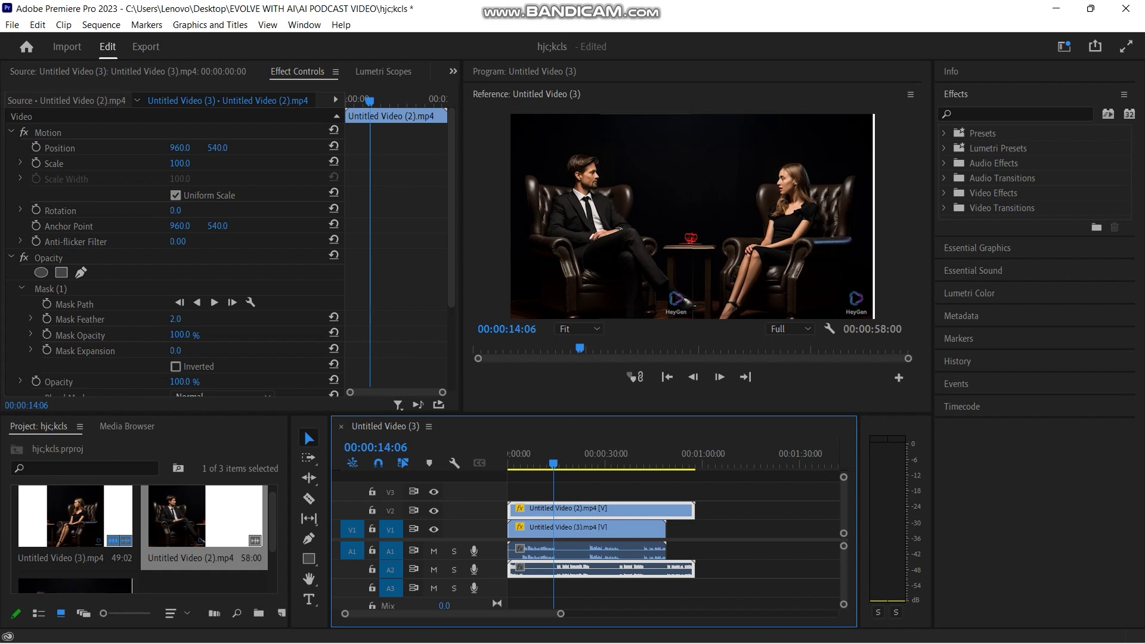
{"action": "left_click_drag", "start_coordinate": [180, 163], "coordinate": [190, 163]}
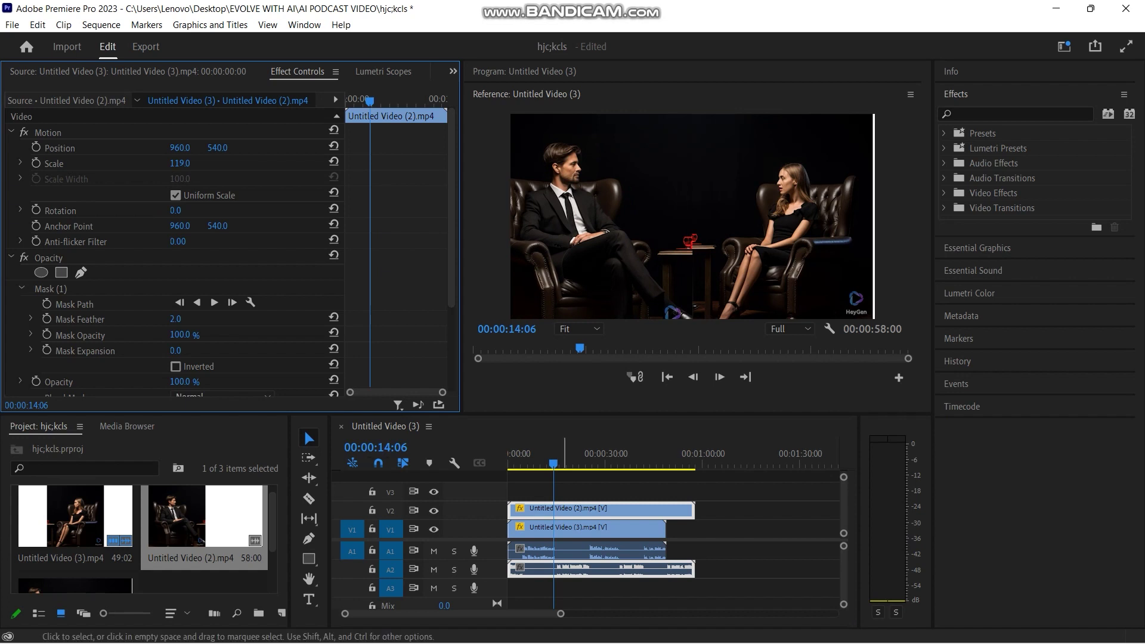
{"action": "left_click", "coordinate": [564, 529]}
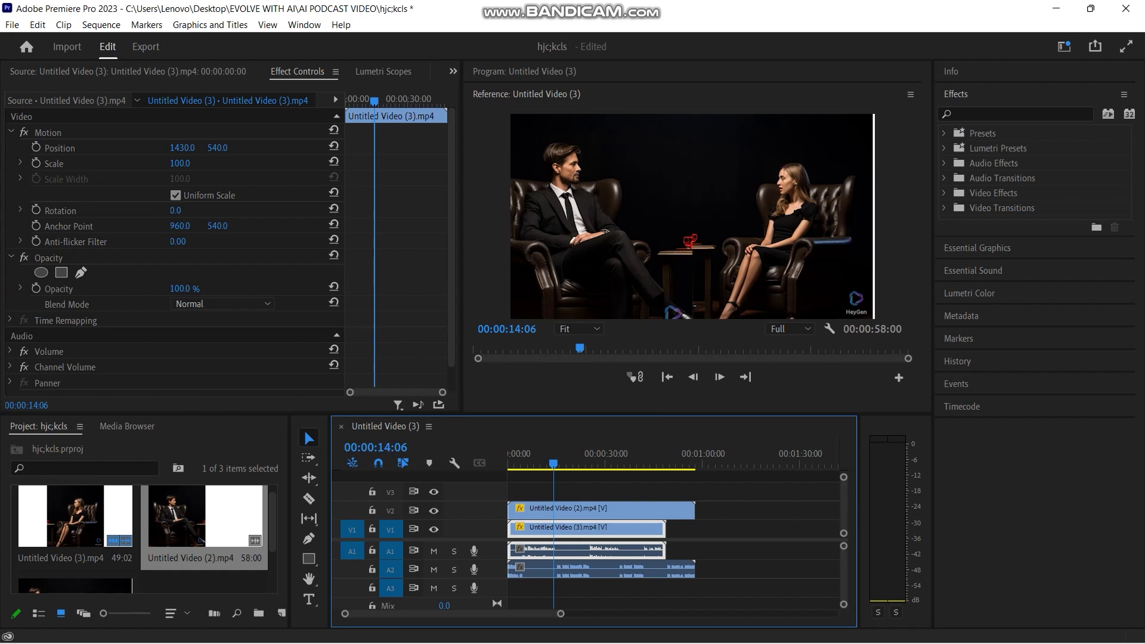
{"action": "left_click", "coordinate": [180, 163]}
{"action": "type", "text": "119"}
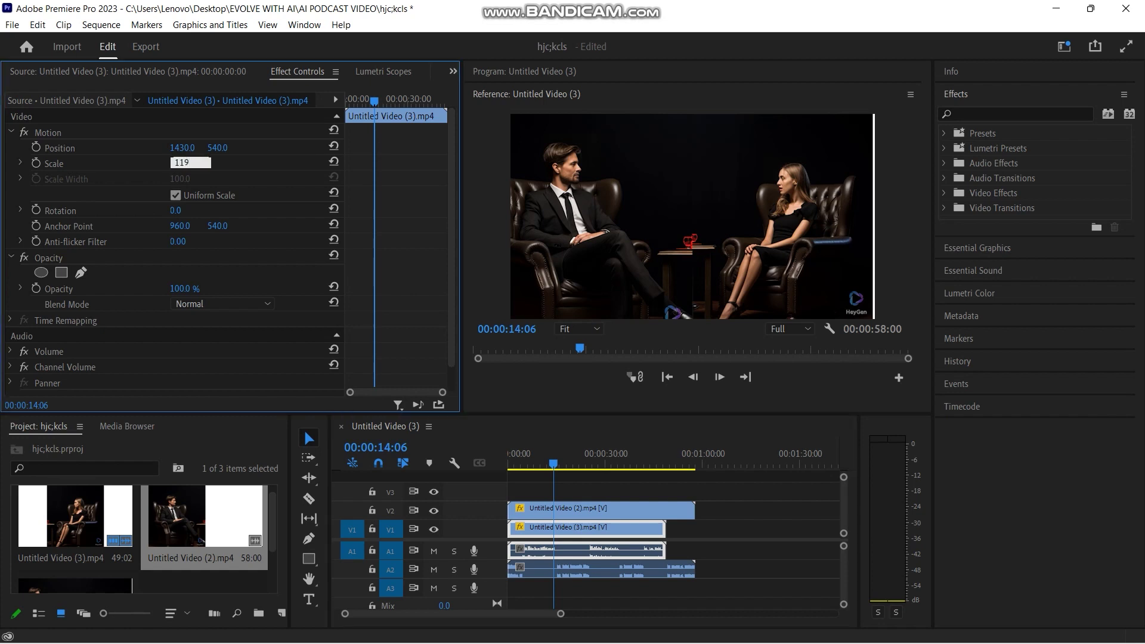
{"action": "key", "text": "Return"}
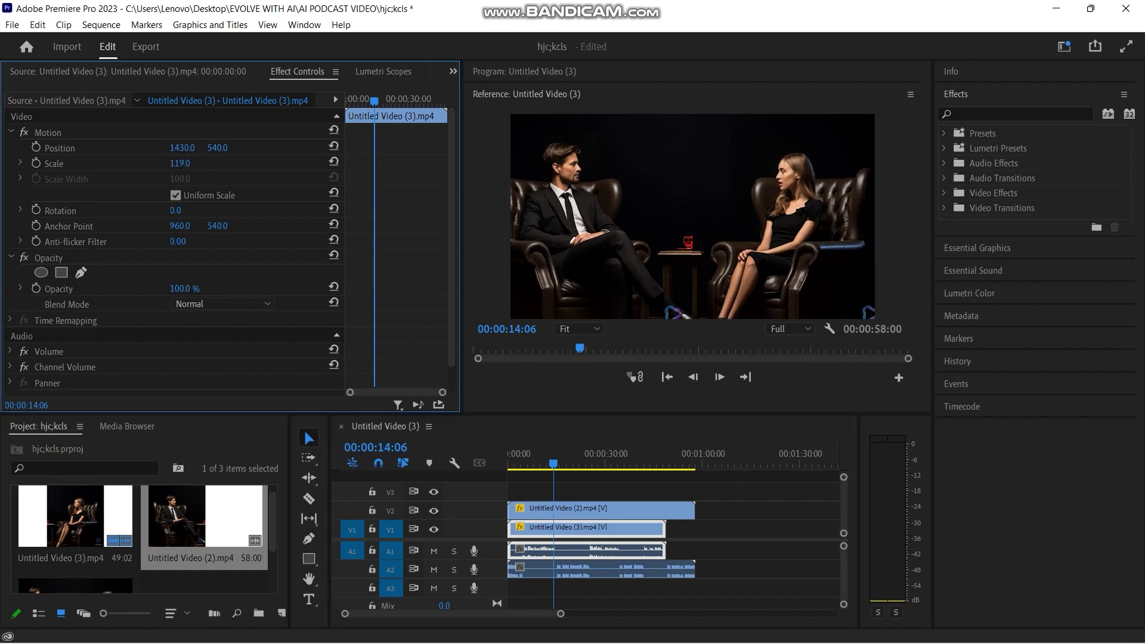
Recentre the enlarged clips by setting the horizontal position to 1033 for the man and 1593 for the woman
{"action": "left_click", "coordinate": [599, 509]}
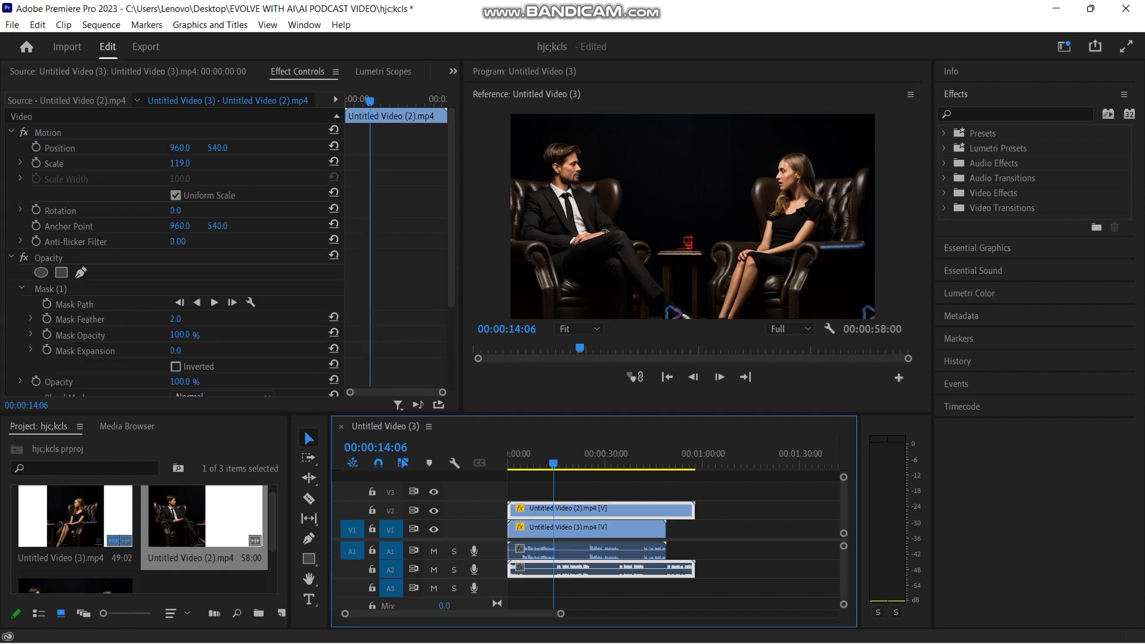
{"action": "key", "text": "shift+5"}
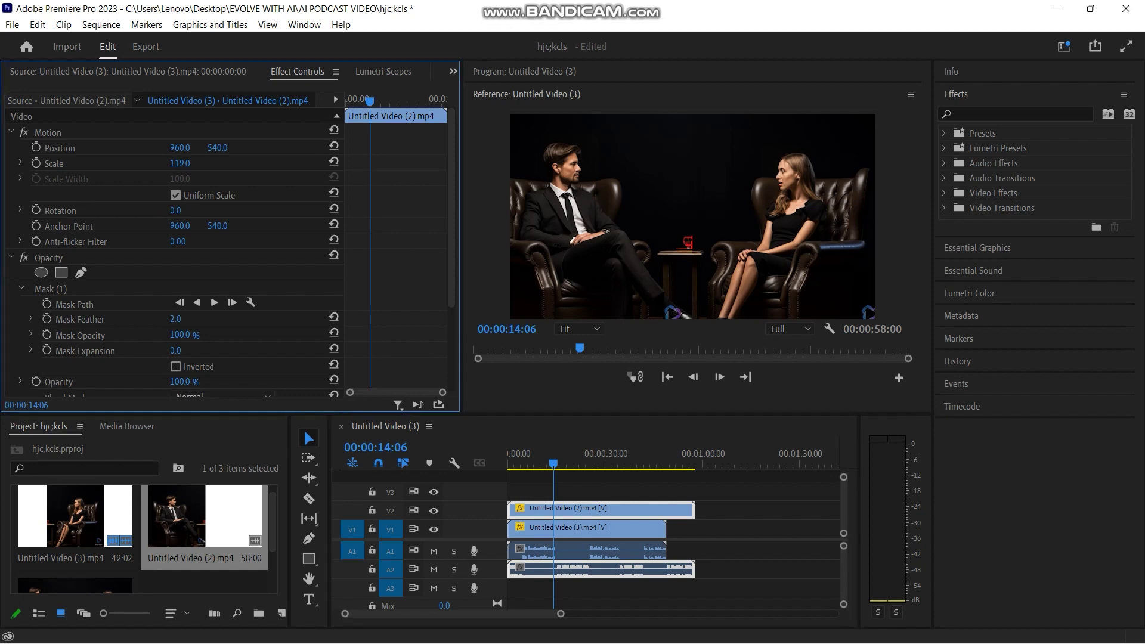
{"action": "left_click_drag", "start_coordinate": [180, 147], "coordinate": [224, 147]}
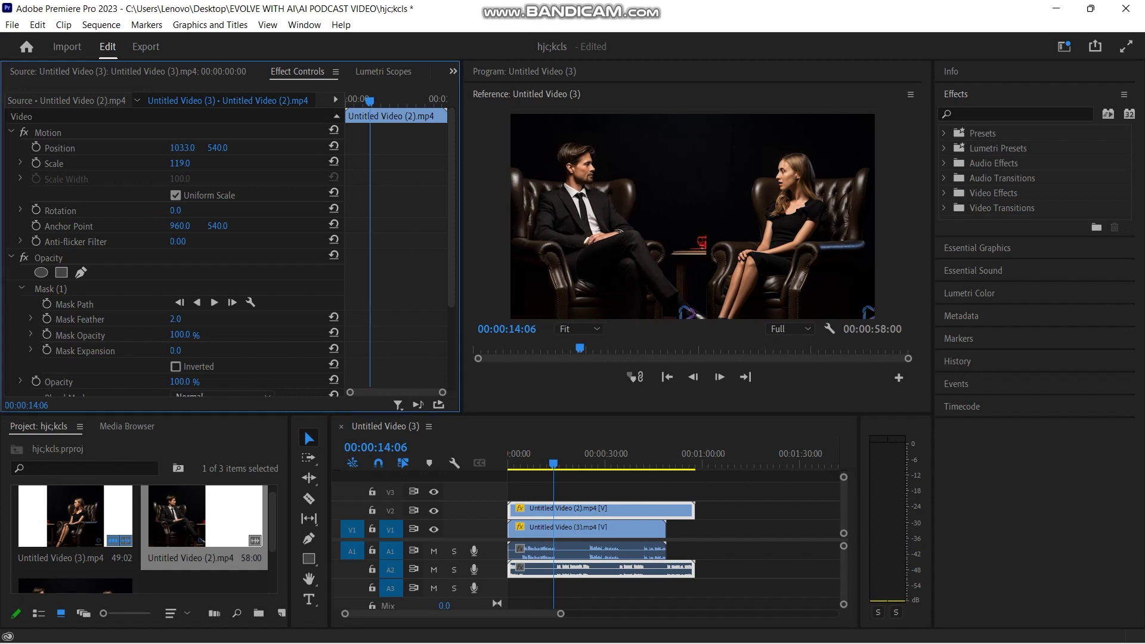
{"action": "left_click", "coordinate": [587, 528]}
{"action": "left_click_drag", "start_coordinate": [182, 147], "coordinate": [279, 147]}
Preview the side-by-side composite full screen, checking the seam between the man and the woman, and return to the editing workspace
{"action": "left_click_drag", "start_coordinate": [559, 455], "coordinate": [507, 455]}
{"action": "key", "text": "ctrl+grave"}
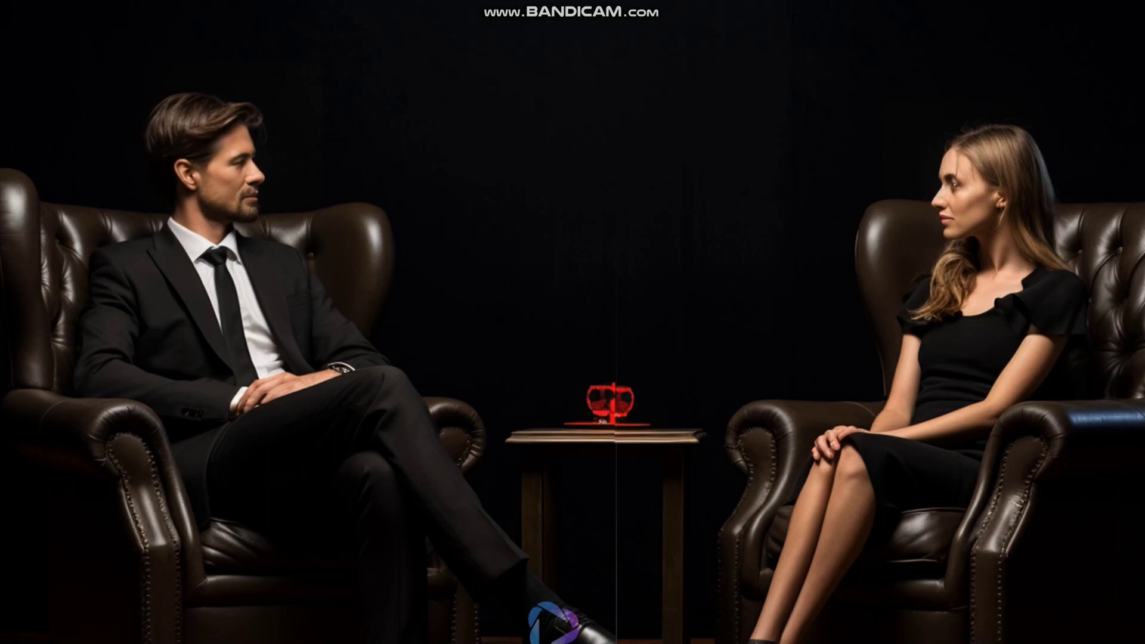
{"action": "key", "text": "Escape"}
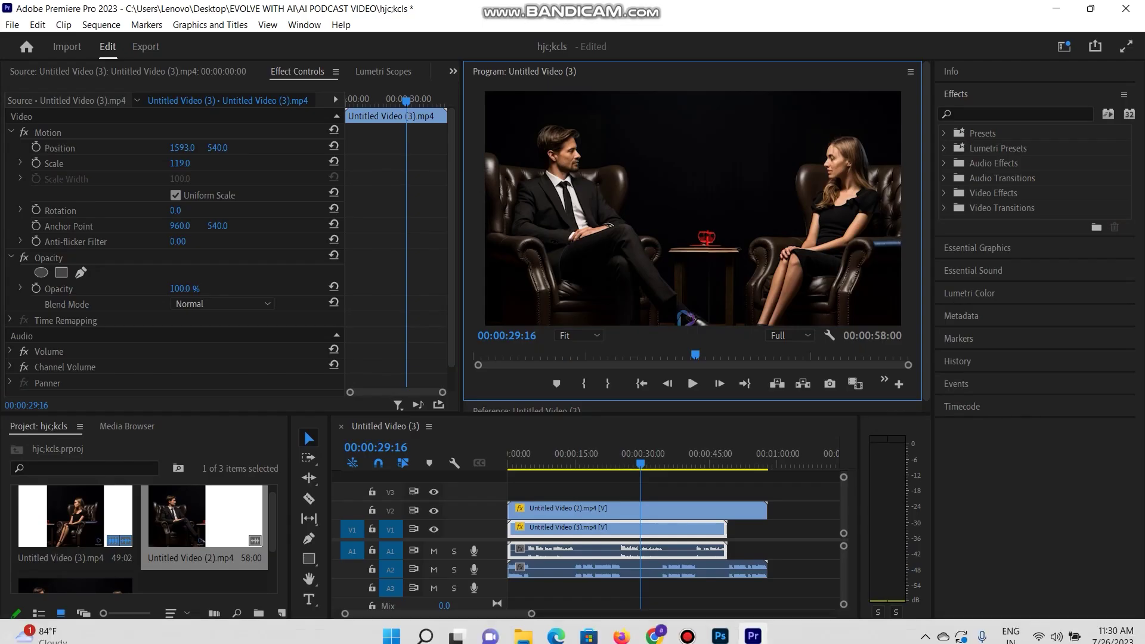
Switch to Chrome to view the D-ID studio and the D-ID home page, and return to Premiere Pro
{"action": "mouse_move", "coordinate": [654, 626]}
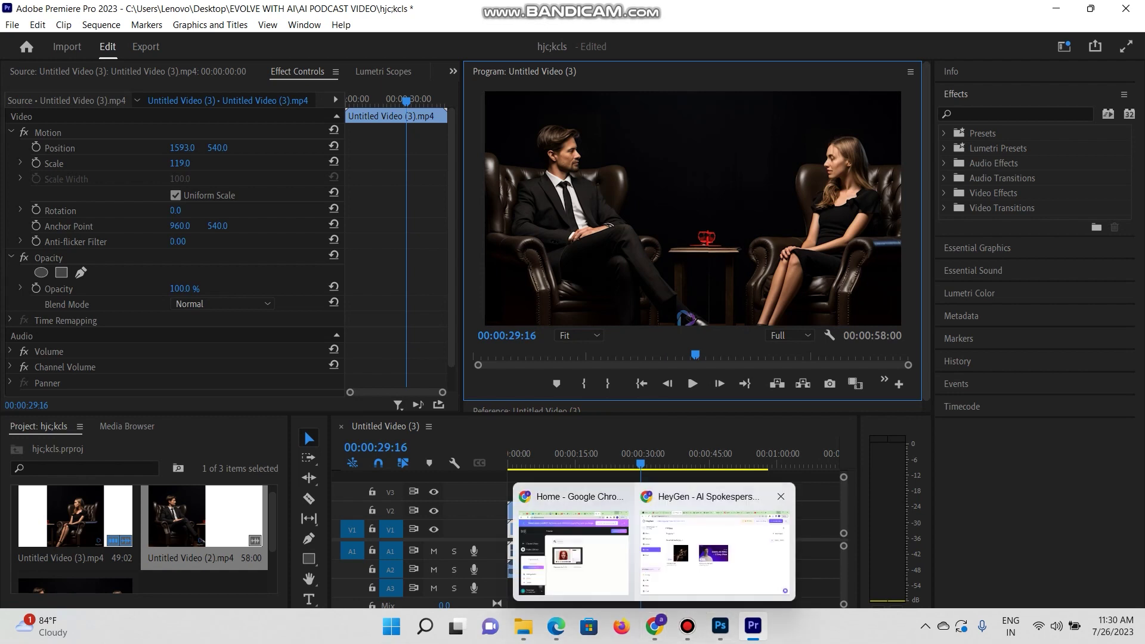
{"action": "left_click", "coordinate": [572, 549]}
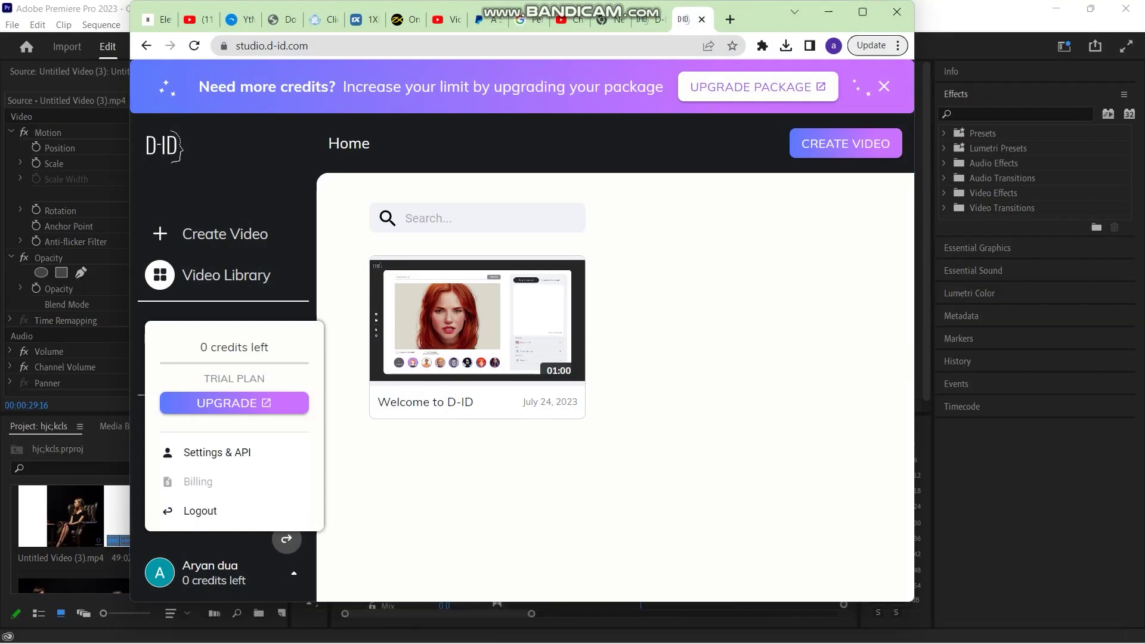
{"action": "left_click", "coordinate": [647, 20]}
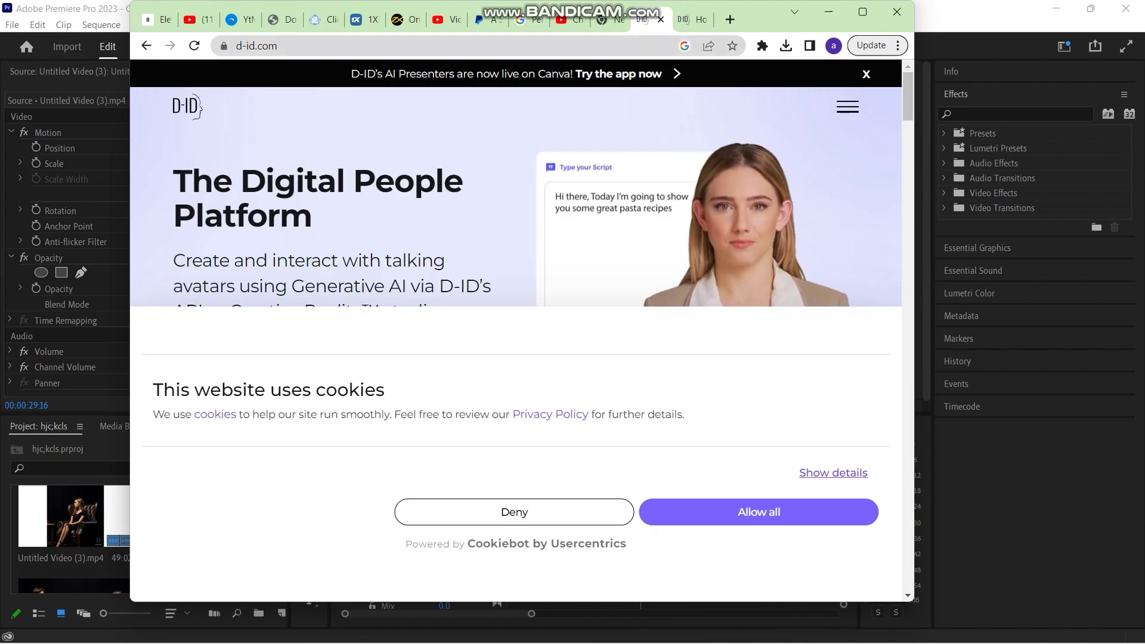
{"action": "left_click", "coordinate": [829, 12]}
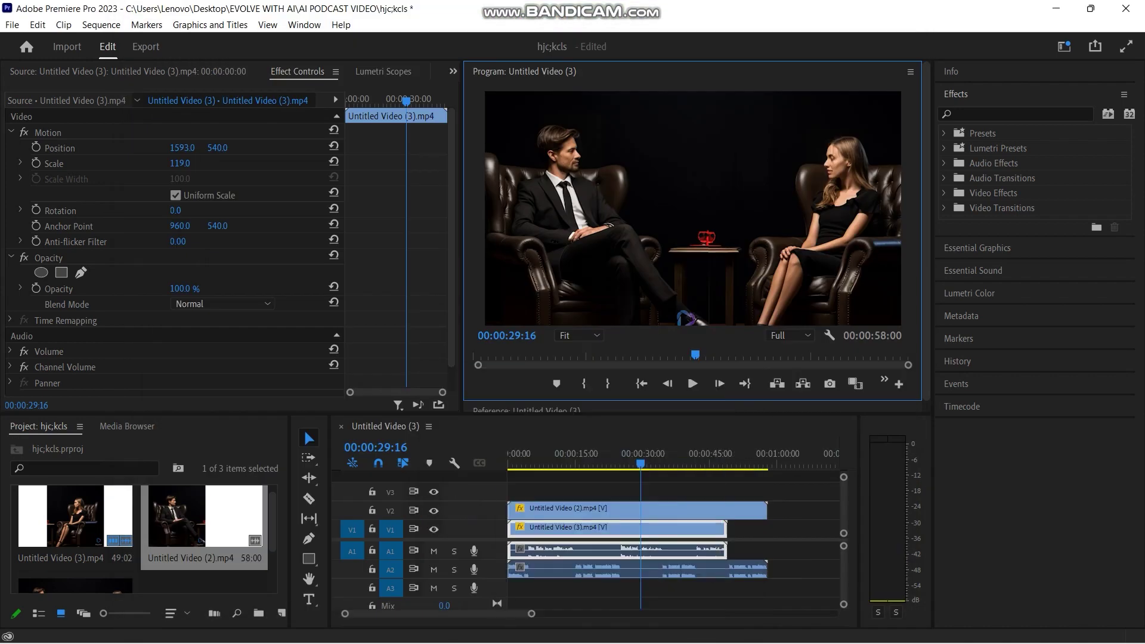